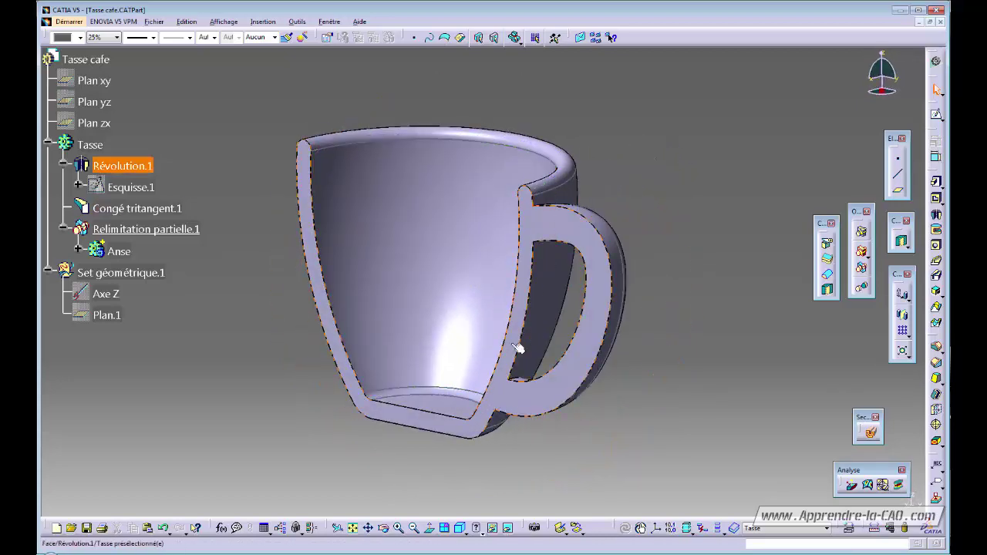
Step: Apply a 3 mm edge fillet with tangency selection to both junctions between the handle and the cup's outer wall
{"action": "middle_click_drag", "start_coordinate": [683, 252], "coordinate": [656, 273]}
{"action": "middle_click_drag", "start_coordinate": [350, 349], "coordinate": [370, 337]}
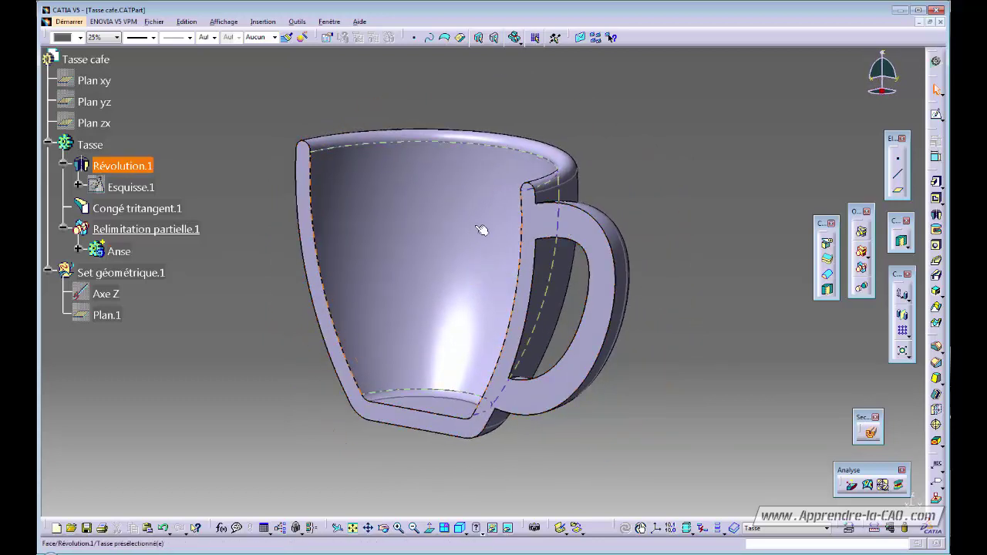
{"action": "middle_click_drag", "start_coordinate": [679, 348], "coordinate": [647, 354]}
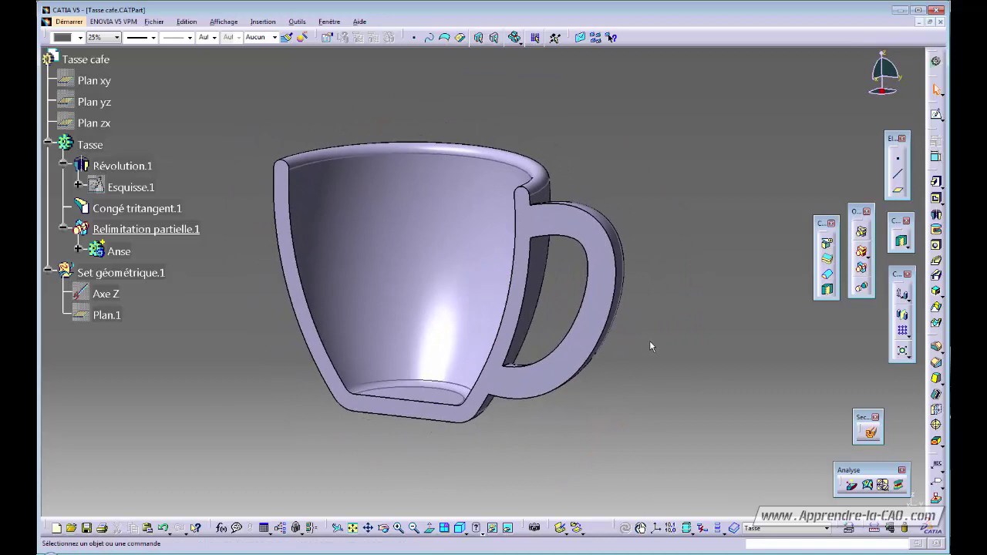
{"action": "middle_click_drag", "start_coordinate": [679, 282], "coordinate": [560, 374]}
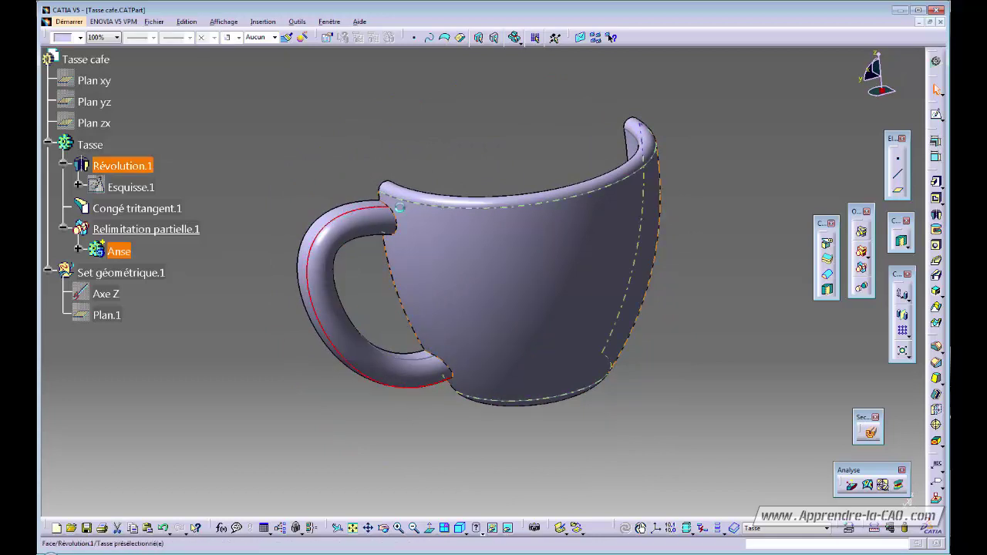
{"action": "middle_click_drag", "start_coordinate": [721, 323], "coordinate": [628, 352]}
{"action": "middle_click_drag", "start_coordinate": [419, 335], "coordinate": [469, 311]}
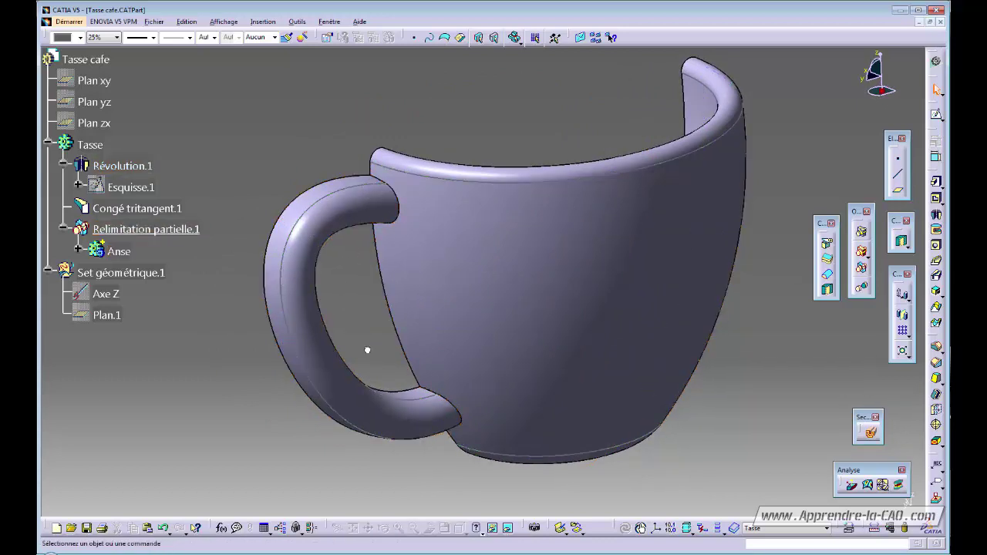
{"action": "left_click", "coordinate": [936, 346]}
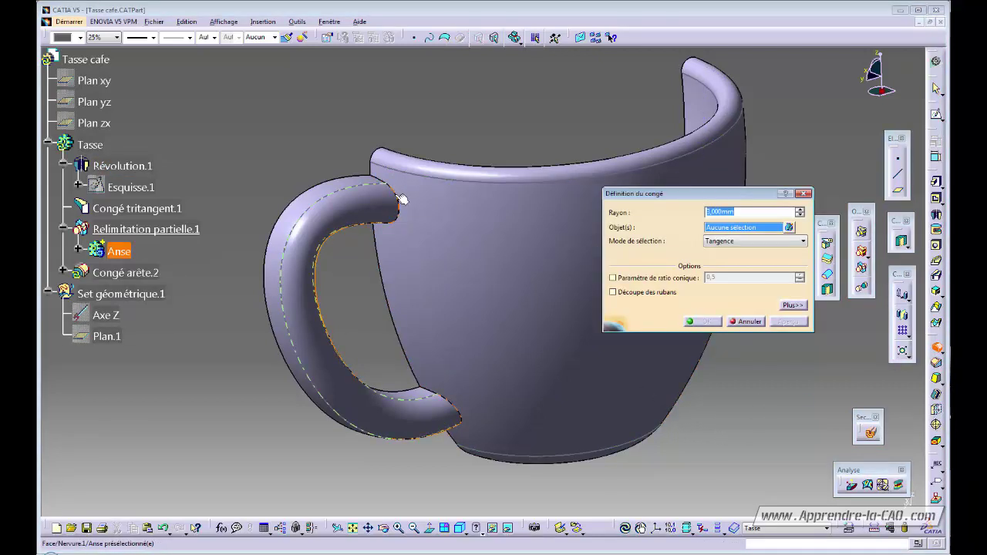
{"action": "left_click", "coordinate": [398, 200]}
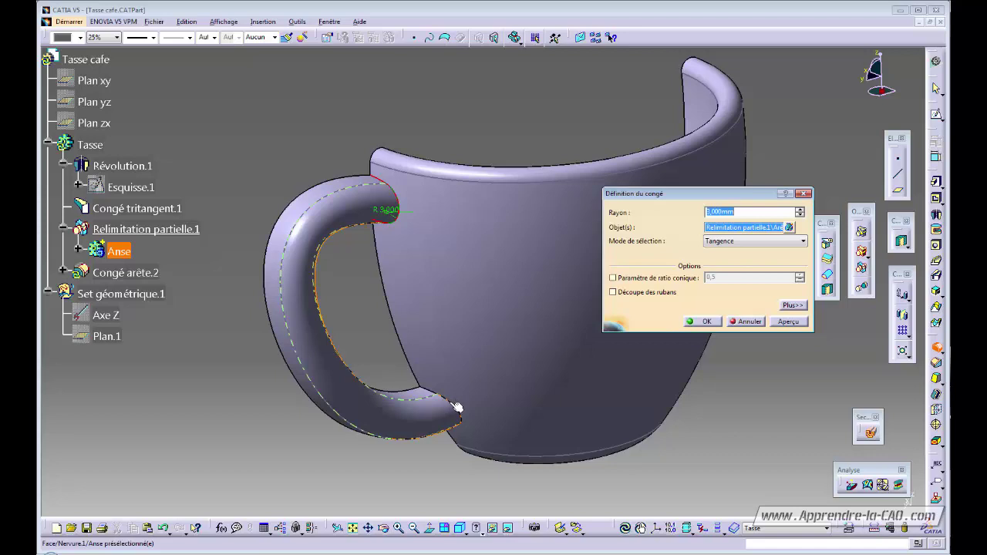
{"action": "left_click", "coordinate": [457, 407]}
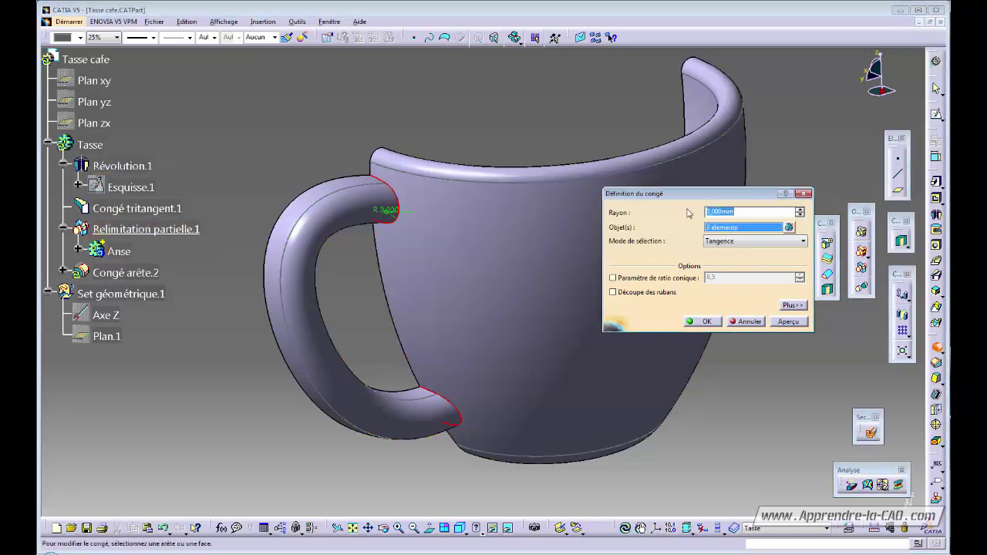
{"action": "left_click", "coordinate": [703, 320]}
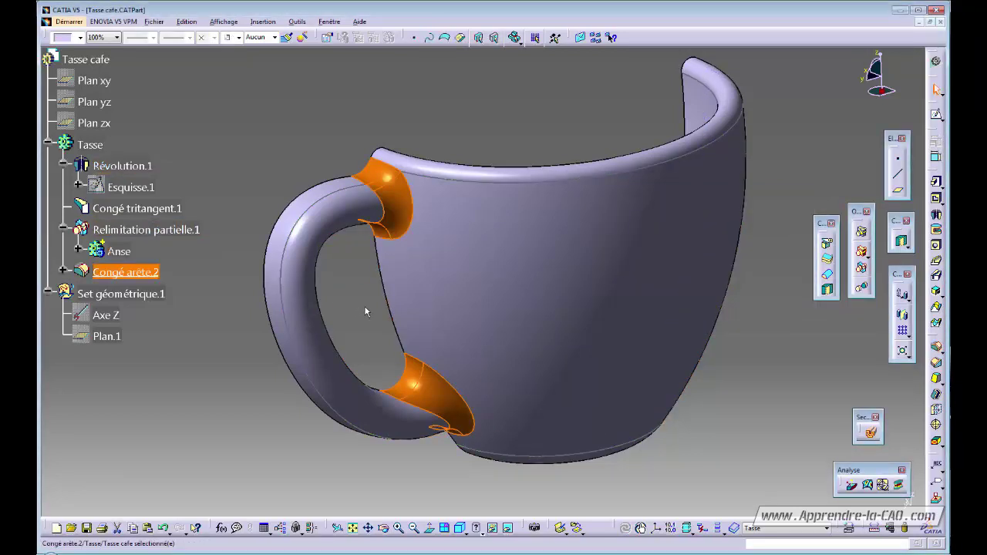
Step: Switch the light sources to the striped neon lighting so reflection lines show on the cup's surfaces
{"action": "middle_click_drag", "start_coordinate": [433, 323], "coordinate": [333, 287]}
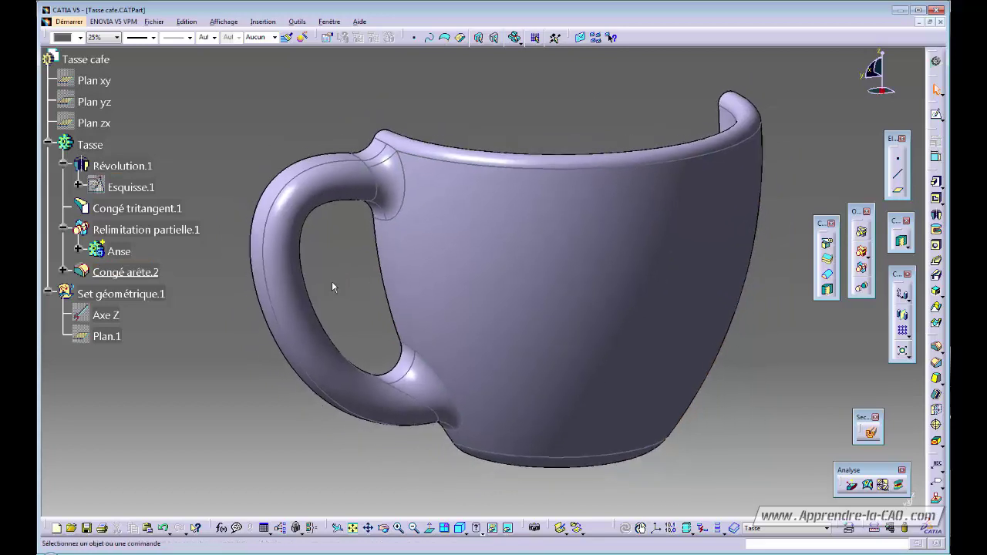
{"action": "left_click", "coordinate": [223, 23]}
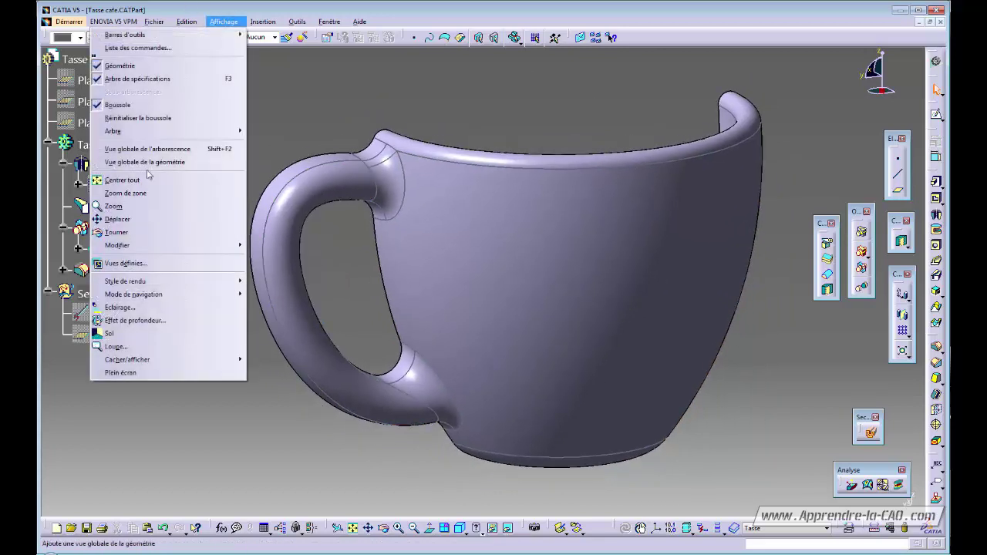
{"action": "left_click", "coordinate": [149, 309]}
{"action": "left_click", "coordinate": [207, 333]}
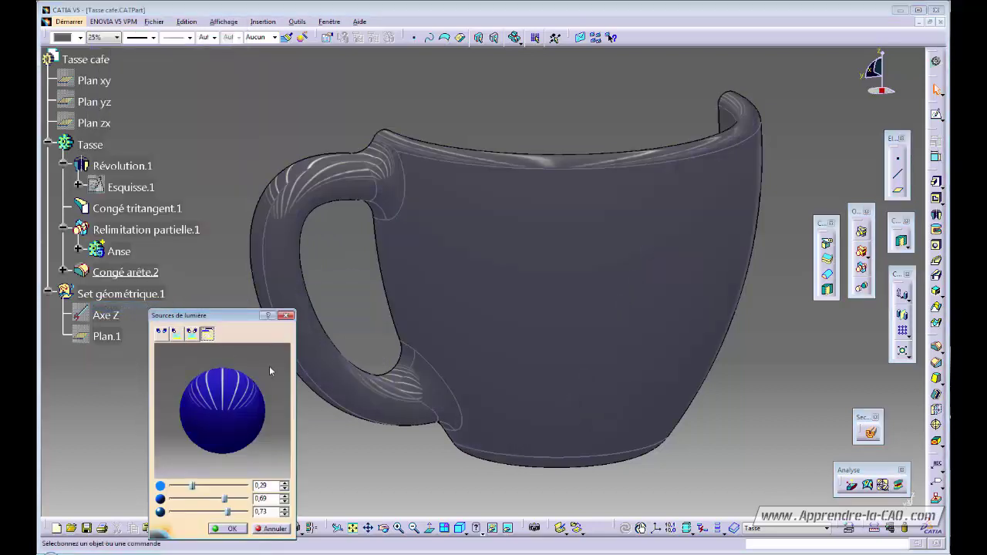
{"action": "left_click", "coordinate": [232, 528]}
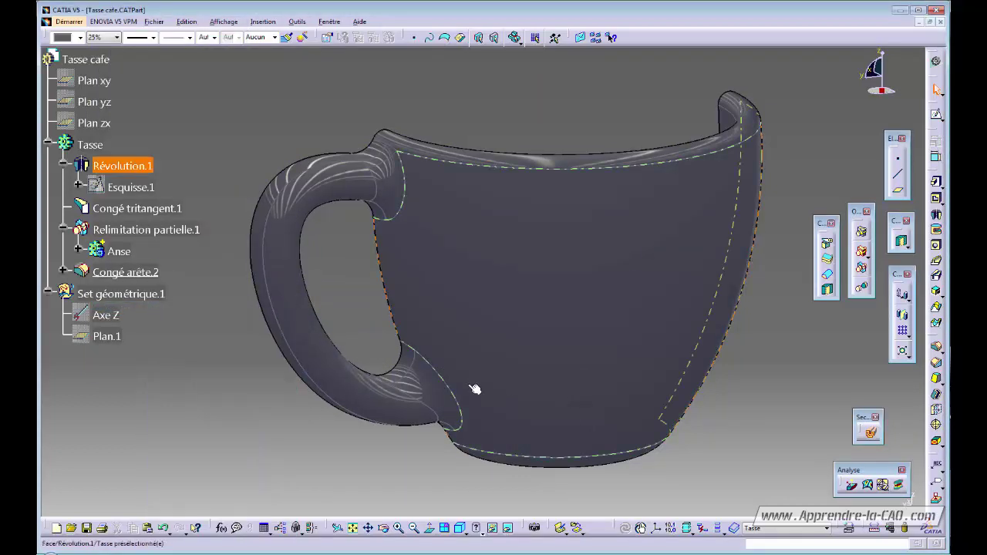
Step: Examine how the reflection lines run across the fillets between the handle and the cup wall
{"action": "middle_click_drag", "start_coordinate": [458, 372], "coordinate": [470, 282]}
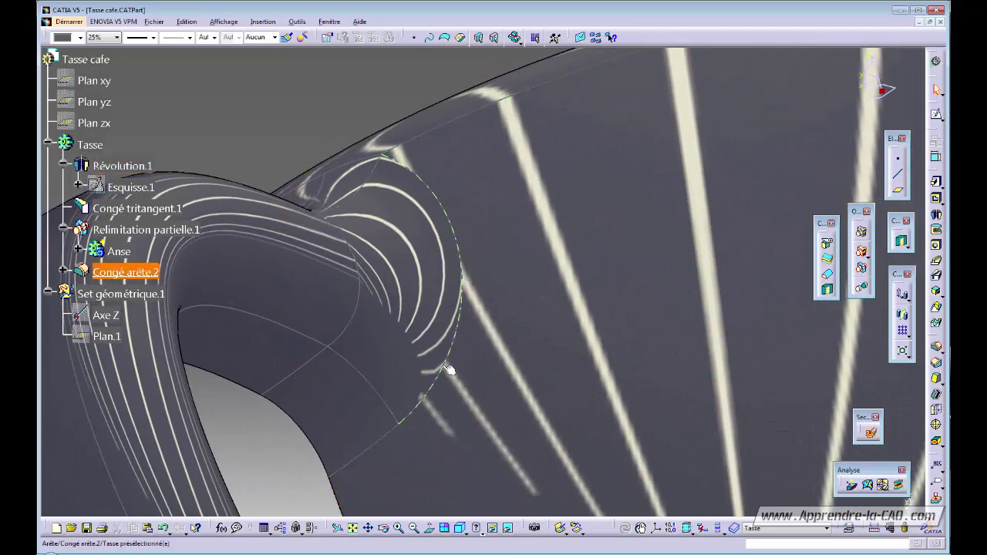
{"action": "middle_click_drag", "start_coordinate": [452, 363], "coordinate": [409, 348]}
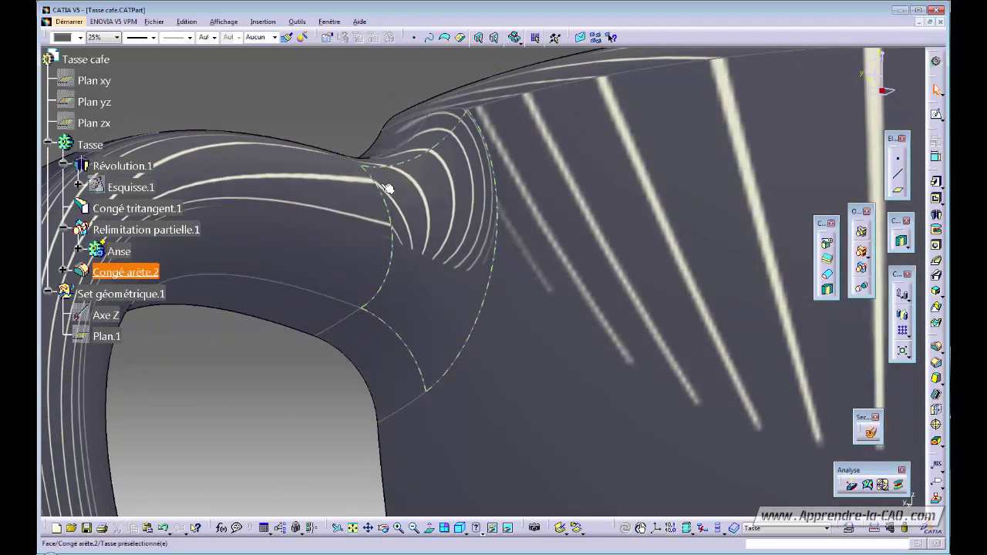
{"action": "middle_click_drag", "start_coordinate": [392, 185], "coordinate": [358, 262]}
{"action": "mouse_move", "coordinate": [407, 171]}
{"action": "middle_mouse_down"}
{"action": "mouse_move", "coordinate": [409, 220]}
{"action": "mouse_move", "coordinate": [430, 202]}
{"action": "mouse_move", "coordinate": [448, 282]}
{"action": "mouse_move", "coordinate": [419, 157]}
{"action": "mouse_move", "coordinate": [434, 322]}
{"action": "mouse_move", "coordinate": [445, 234]}
{"action": "mouse_move", "coordinate": [511, 194]}
{"action": "mouse_move", "coordinate": [546, 190]}
{"action": "mouse_move", "coordinate": [586, 192]}
{"action": "mouse_move", "coordinate": [629, 305]}
{"action": "mouse_move", "coordinate": [379, 280]}
{"action": "mouse_move", "coordinate": [326, 154]}
{"action": "mouse_move", "coordinate": [392, 157]}
{"action": "middle_mouse_up"}
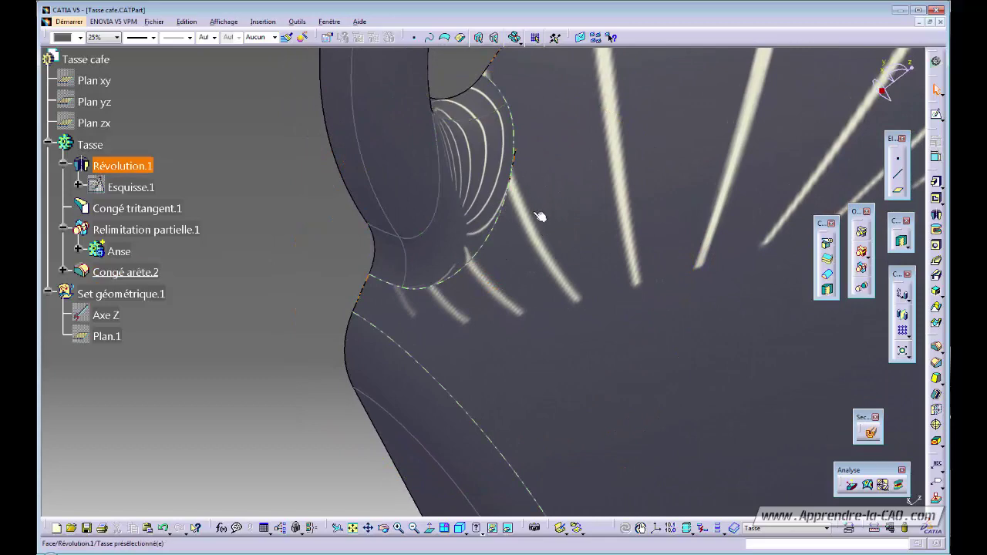
{"action": "middle_click_drag", "start_coordinate": [533, 141], "coordinate": [386, 282]}
{"action": "middle_click_drag", "start_coordinate": [374, 189], "coordinate": [500, 208]}
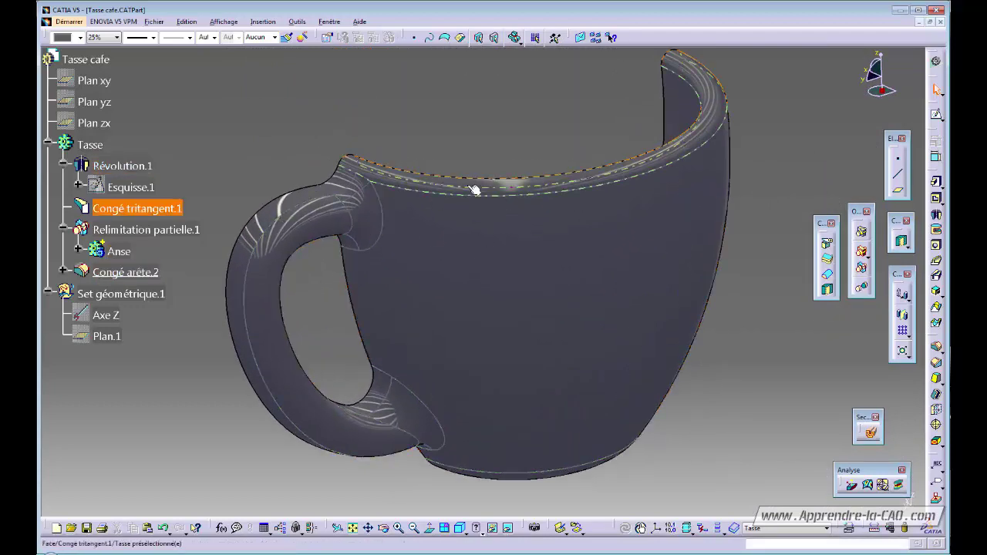
{"action": "middle_click_drag", "start_coordinate": [502, 214], "coordinate": [400, 210]}
{"action": "middle_click_drag", "start_coordinate": [432, 260], "coordinate": [504, 332]}
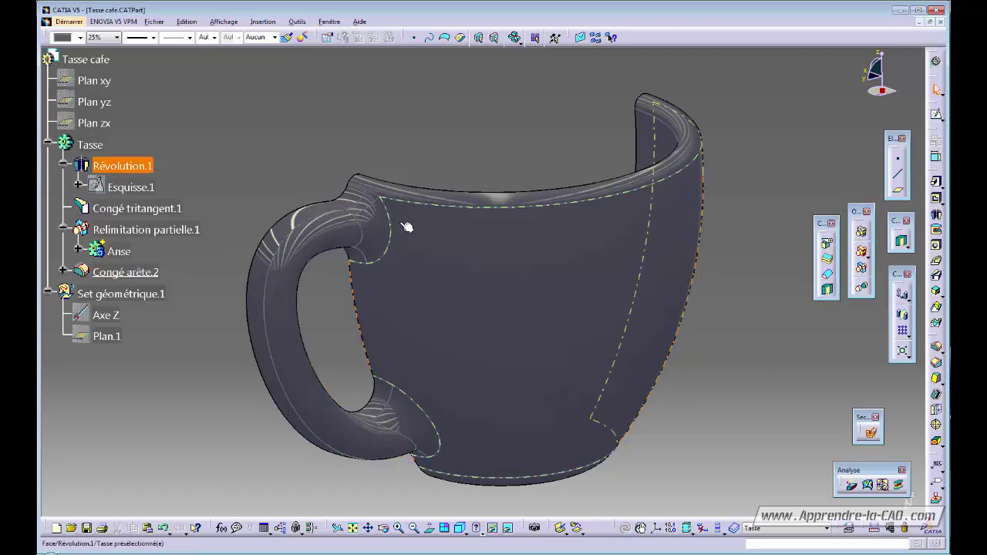
Step: Delete the edge fillet Congé arête.2 from the Tasse body
{"action": "left_click", "coordinate": [131, 273]}
{"action": "key", "text": "Delete"}
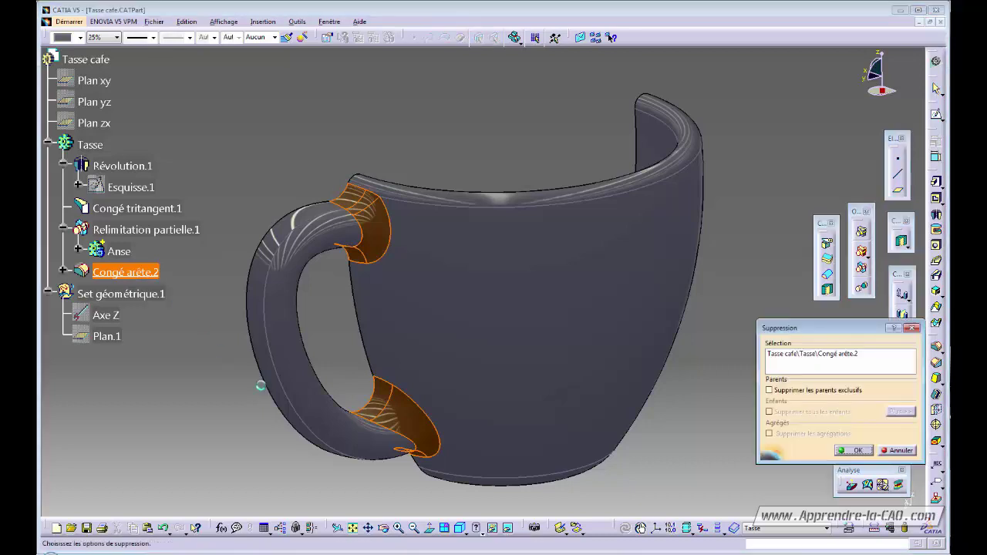
{"action": "key", "text": "Return"}
Step: Insert a new geometrical set named Surfaces under the Tasse cafe part
{"action": "middle_click_drag", "start_coordinate": [590, 414], "coordinate": [563, 358]}
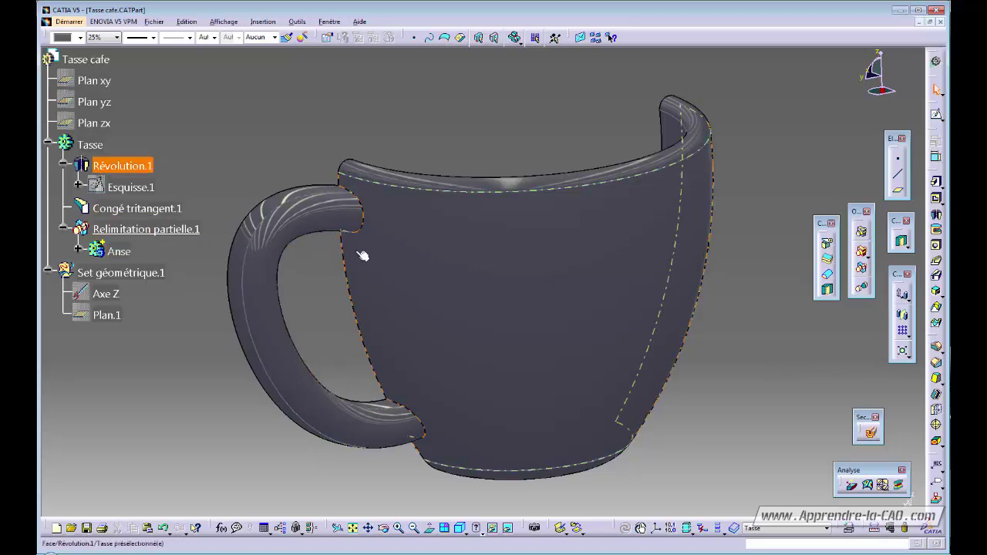
{"action": "middle_click_drag", "start_coordinate": [359, 254], "coordinate": [332, 162], "text": "ctrl"}
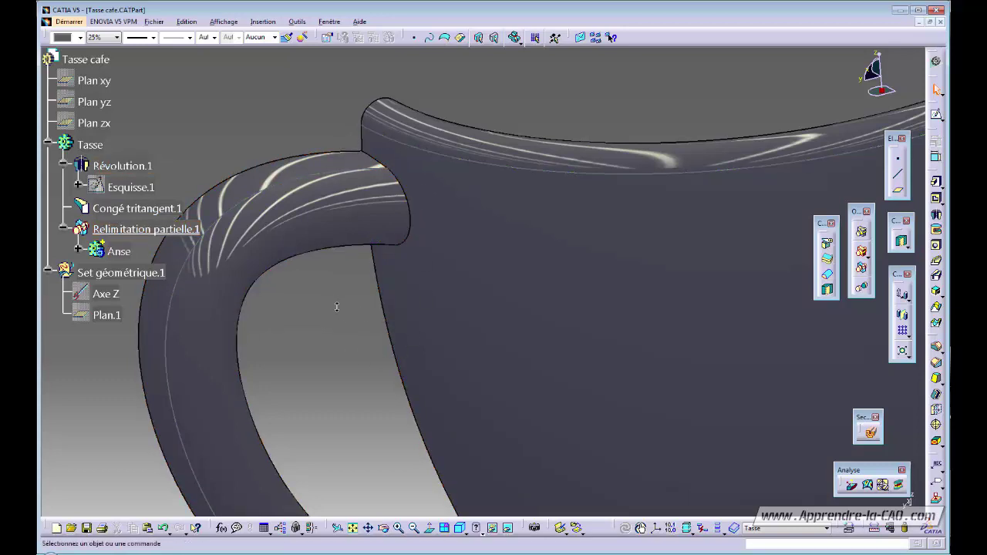
{"action": "middle_click_drag", "start_coordinate": [357, 315], "coordinate": [373, 297]}
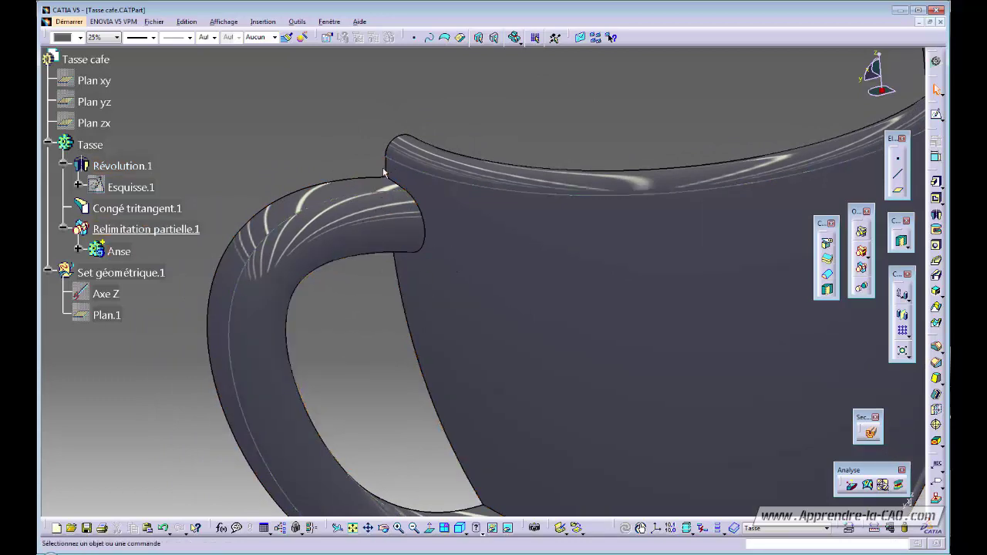
{"action": "middle_click_drag", "start_coordinate": [367, 318], "coordinate": [425, 307]}
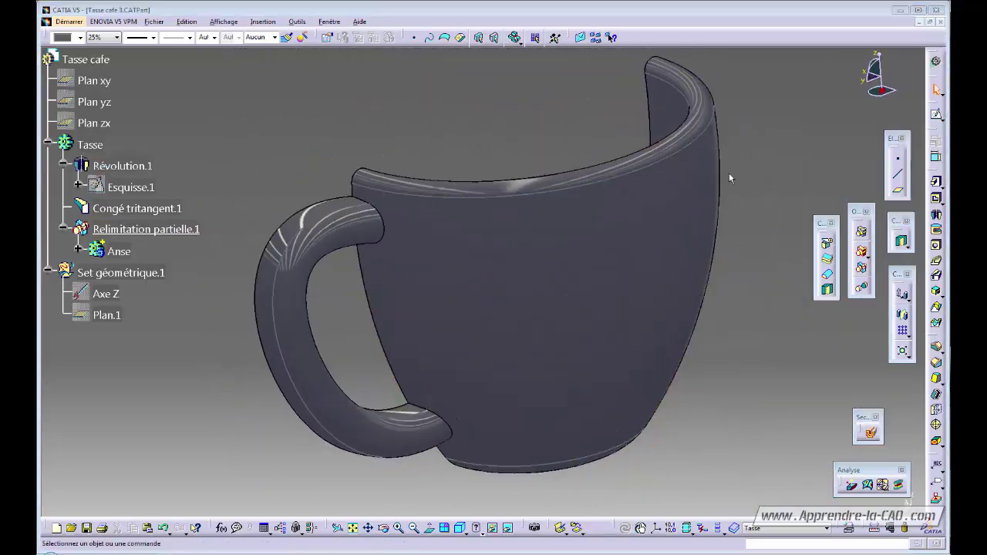
{"action": "middle_click_drag", "start_coordinate": [741, 294], "coordinate": [715, 339]}
{"action": "left_click", "coordinate": [262, 22]}
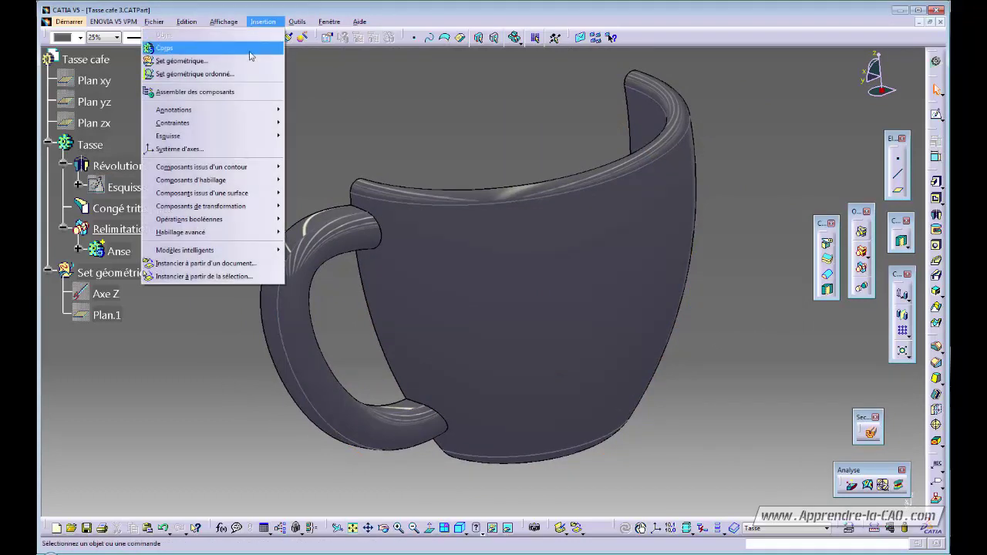
{"action": "left_click", "coordinate": [212, 59]}
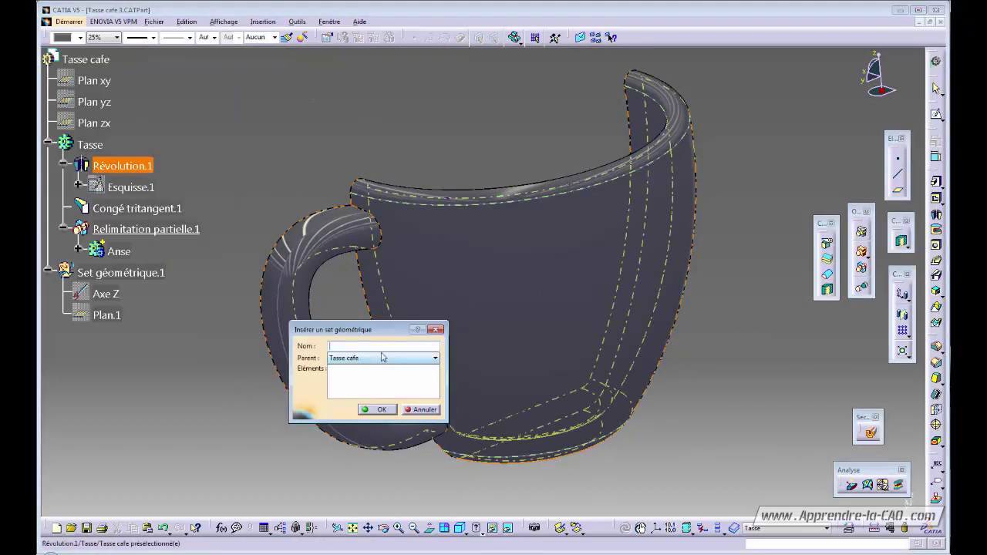
{"action": "type", "text": "Surfaces"}
{"action": "key", "text": "Return"}
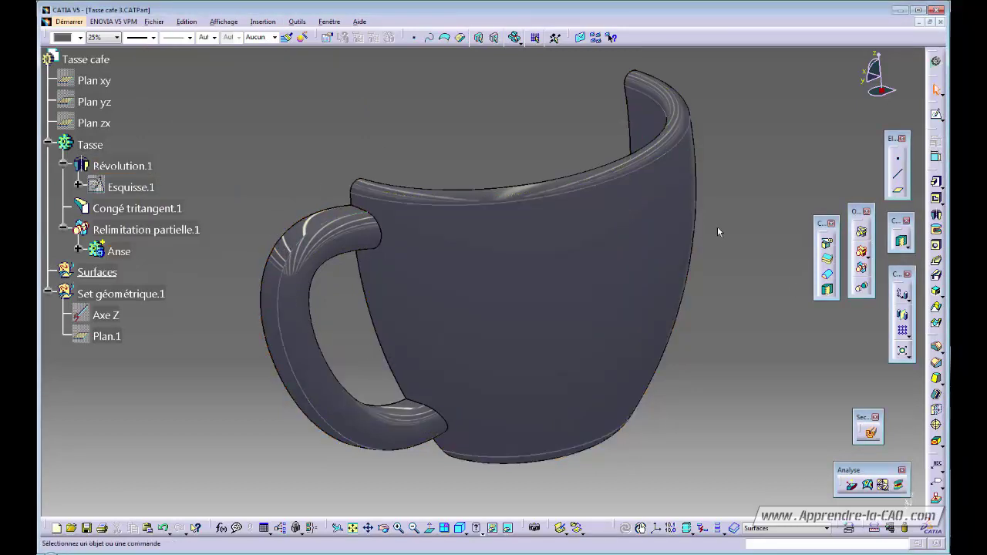
Step: Switch to the surface design workbench and extract the cup's outer face with no propagation
{"action": "left_click", "coordinate": [936, 63]}
{"action": "left_click", "coordinate": [785, 180]}
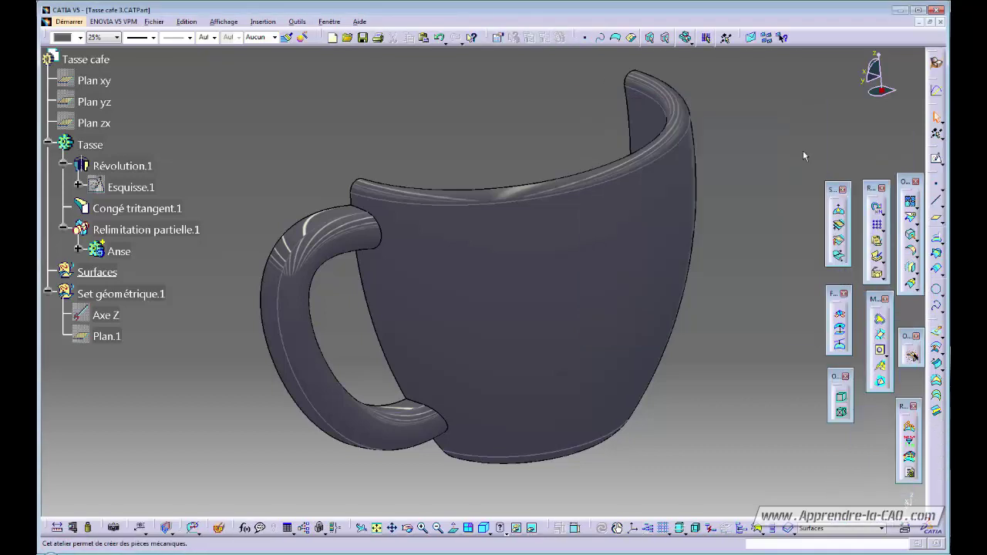
{"action": "left_click", "coordinate": [913, 236]}
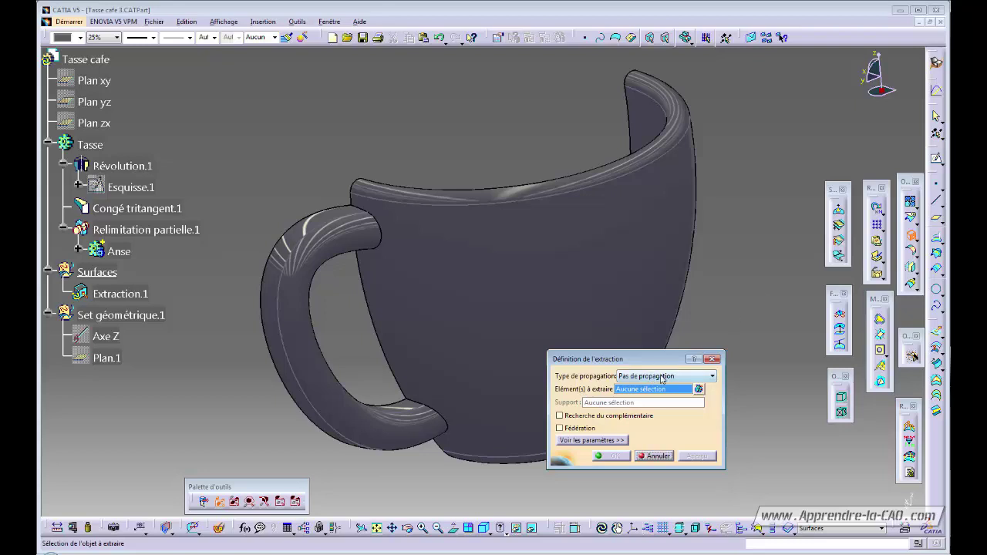
{"action": "left_click", "coordinate": [441, 289]}
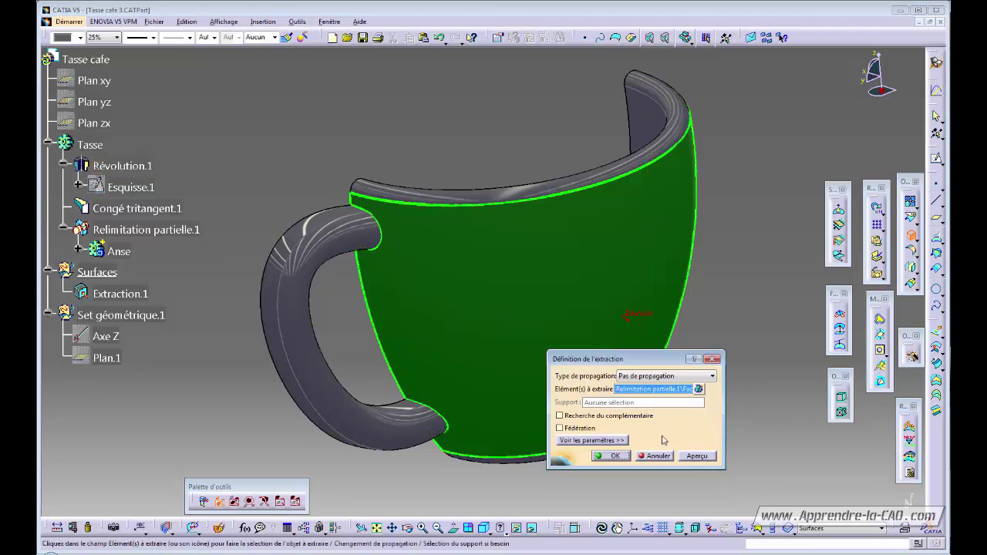
{"action": "left_click", "coordinate": [615, 456]}
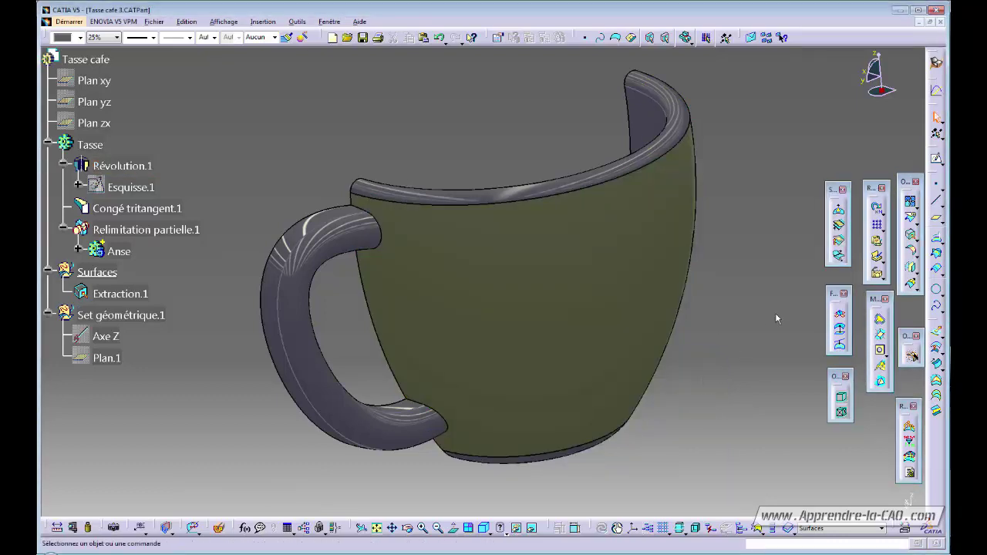
Step: Extract the handle's outer faces using tangent continuity (Continuité en tangence) propagation
{"action": "left_click", "coordinate": [911, 236]}
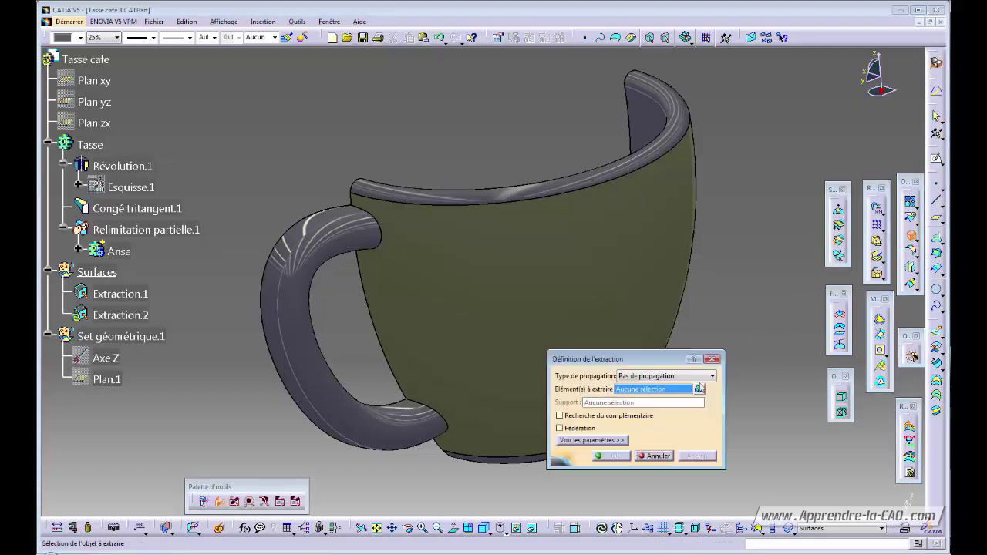
{"action": "left_click", "coordinate": [337, 240]}
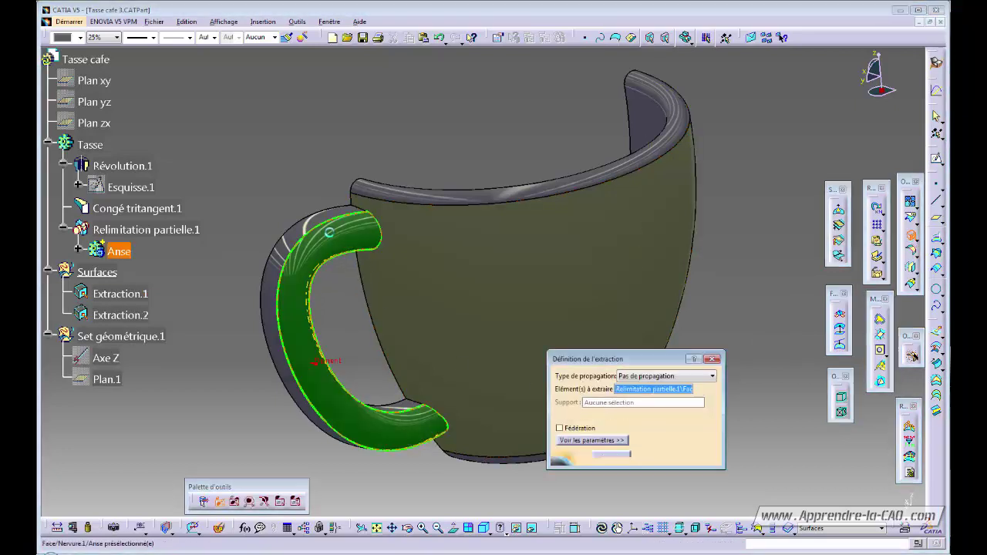
{"action": "left_click", "coordinate": [633, 377]}
{"action": "left_click", "coordinate": [634, 395]}
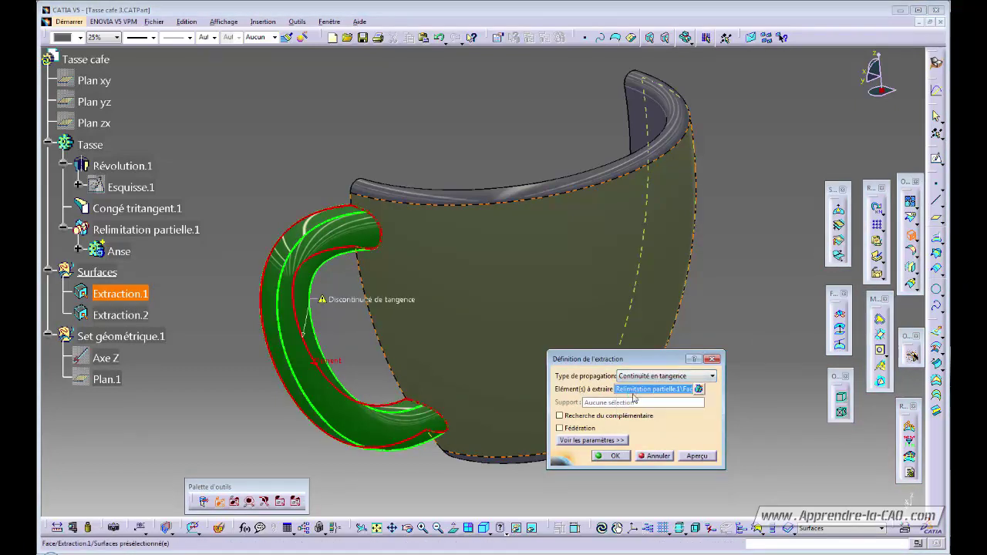
{"action": "left_click", "coordinate": [614, 456]}
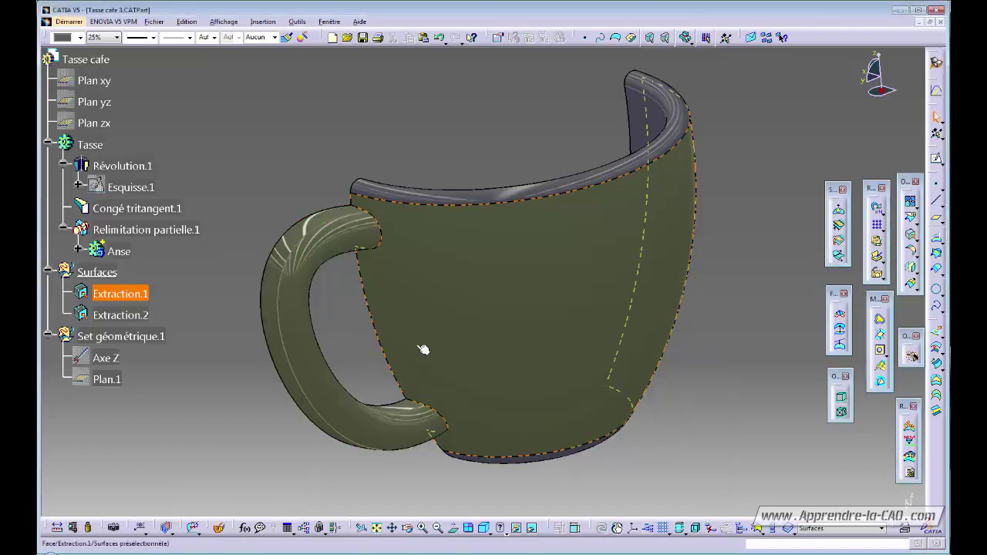
Step: Hide the solid body Tasse so only the extracted surfaces are shown
{"action": "left_click", "coordinate": [90, 145]}
{"action": "right_click", "coordinate": [93, 145]}
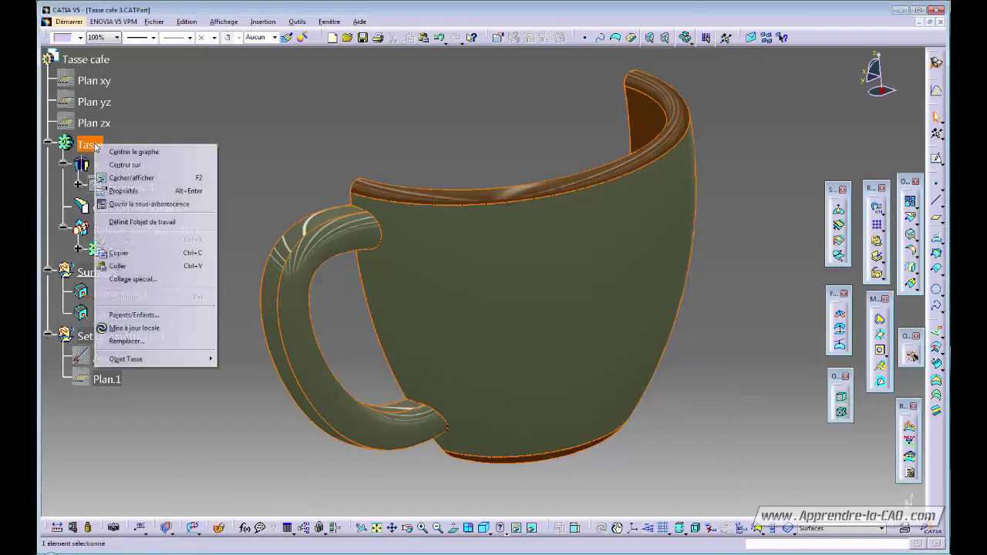
{"action": "left_click", "coordinate": [144, 184]}
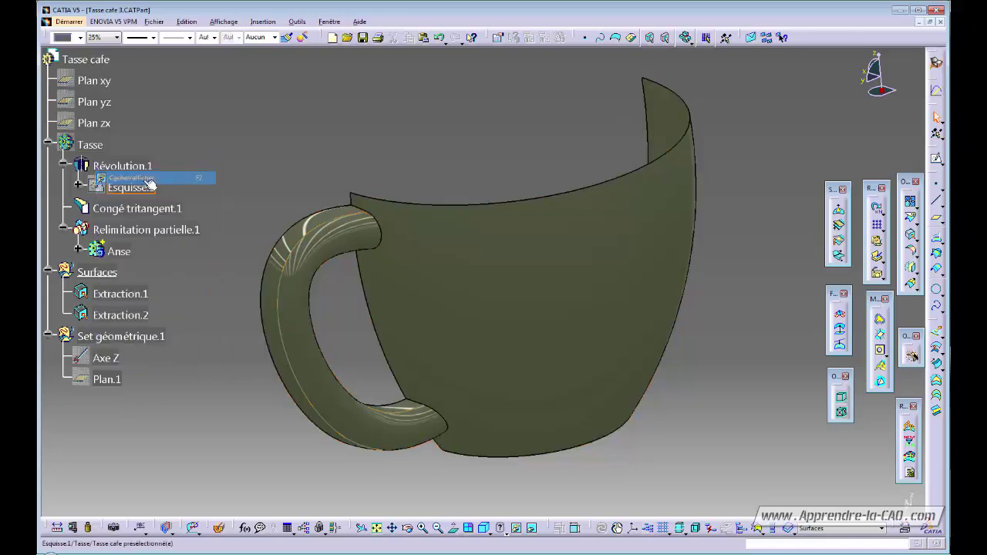
Step: Switch the scene lighting to a single light source
{"action": "middle_click_drag", "start_coordinate": [440, 342], "coordinate": [532, 347]}
{"action": "left_click", "coordinate": [223, 22]}
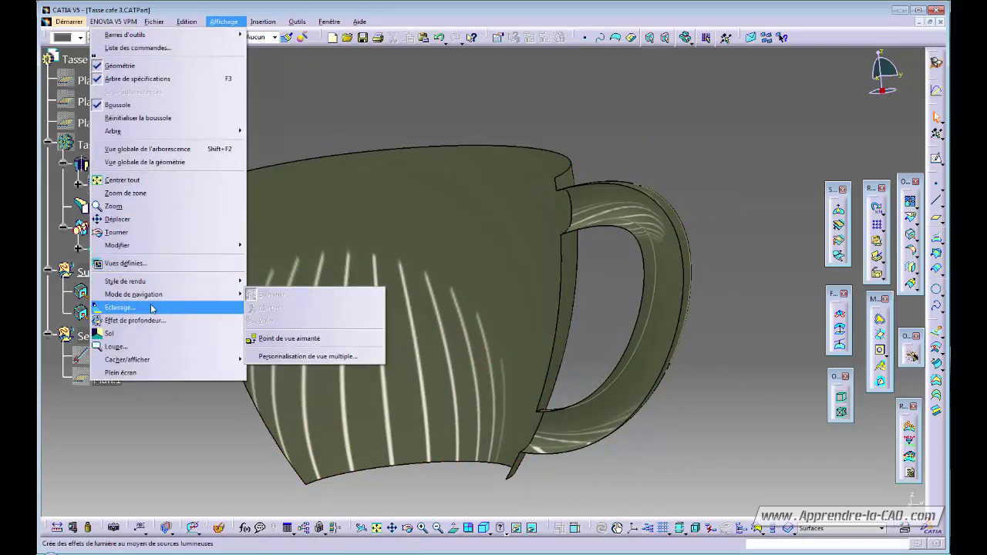
{"action": "left_click", "coordinate": [218, 308]}
{"action": "left_click", "coordinate": [243, 330]}
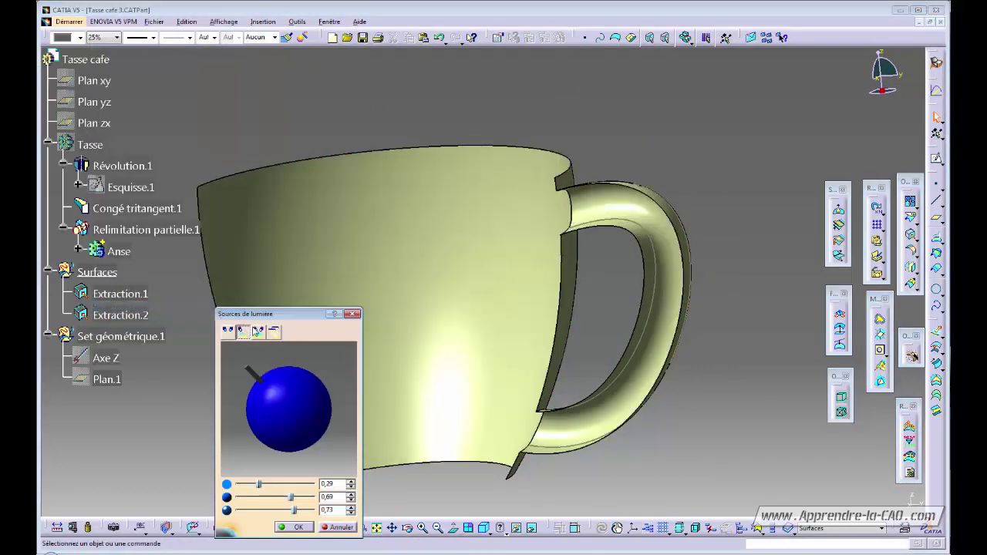
{"action": "left_click", "coordinate": [297, 530]}
Step: Rename the cup's extracted surface, Extraction.1, as Extraction bol
{"action": "middle_click_drag", "start_coordinate": [533, 328], "coordinate": [432, 355]}
{"action": "middle_click_drag", "start_coordinate": [365, 396], "coordinate": [390, 224]}
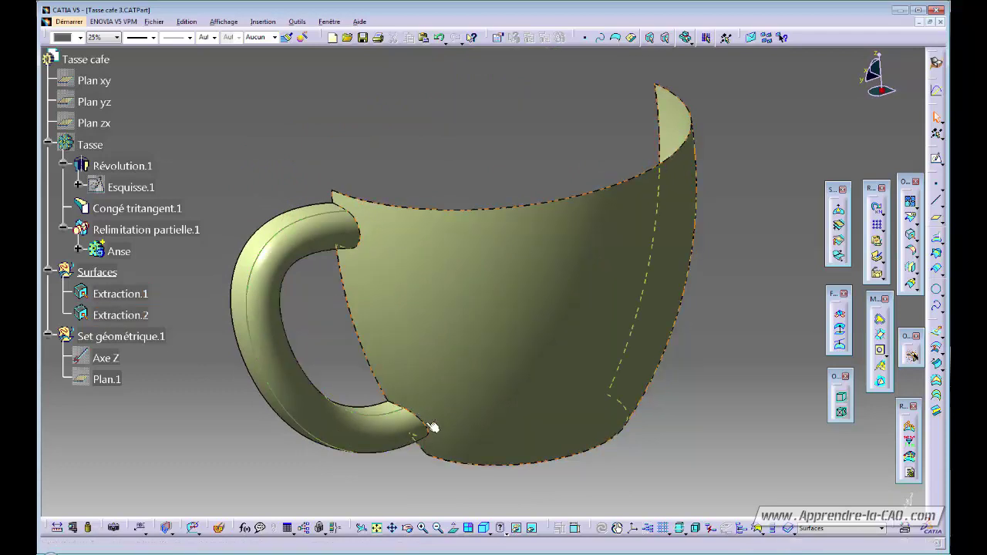
{"action": "middle_click_drag", "start_coordinate": [353, 301], "coordinate": [370, 295]}
{"action": "left_click", "coordinate": [143, 294]}
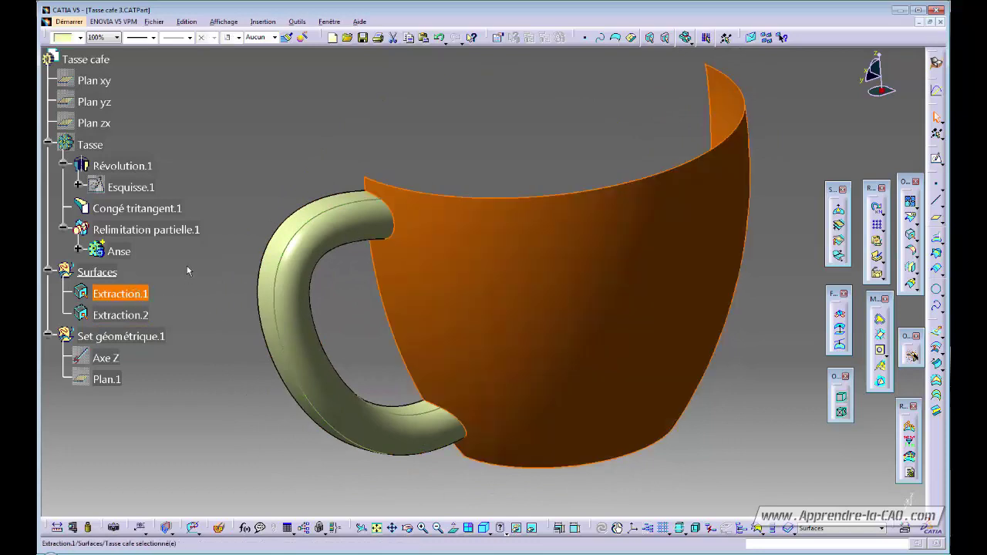
{"action": "key", "text": "alt+Return"}
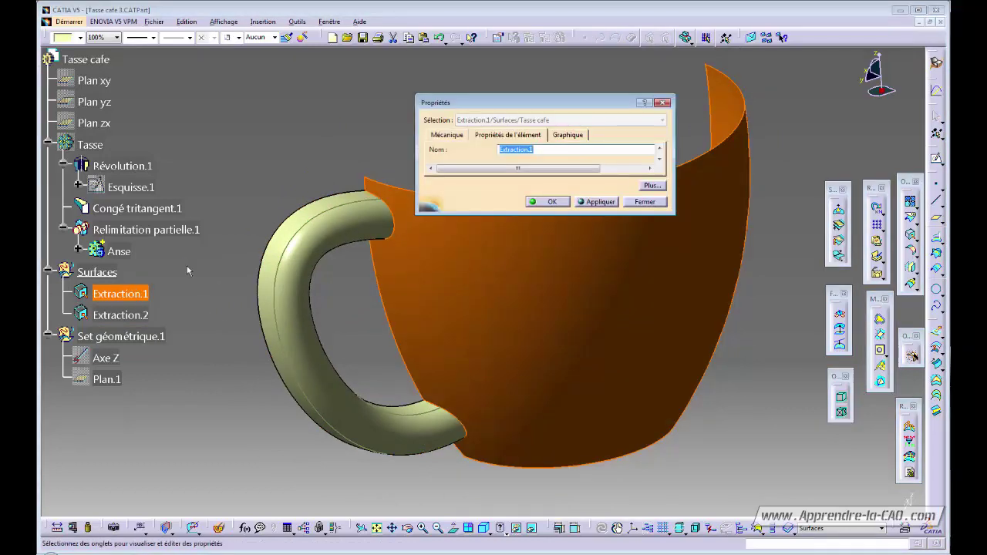
{"action": "key", "text": "End"}
{"action": "type", "text": "bol"}
{"action": "key", "text": "Return"}
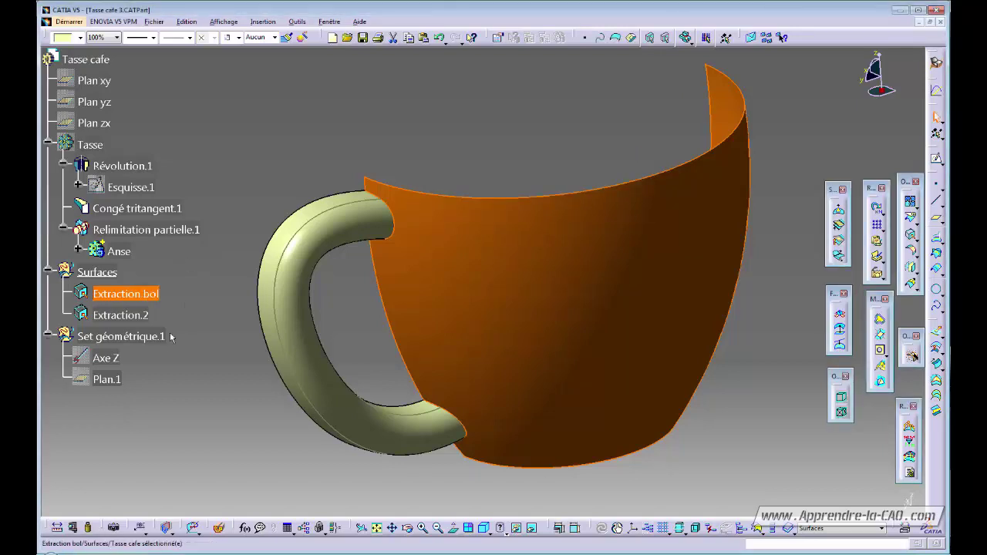
Step: Rename the handle's extracted surface, Extraction.2, as Extraction anse
{"action": "left_click", "coordinate": [194, 315]}
{"action": "key", "text": "alt+Return"}
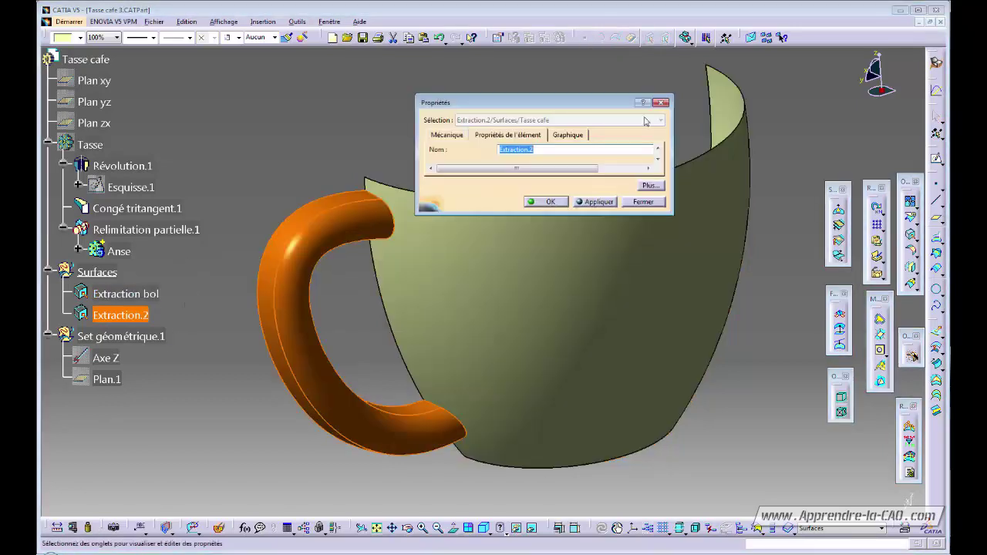
{"action": "left_click", "coordinate": [546, 150]}
{"action": "type", "text": "anse"}
{"action": "key", "text": "Return"}
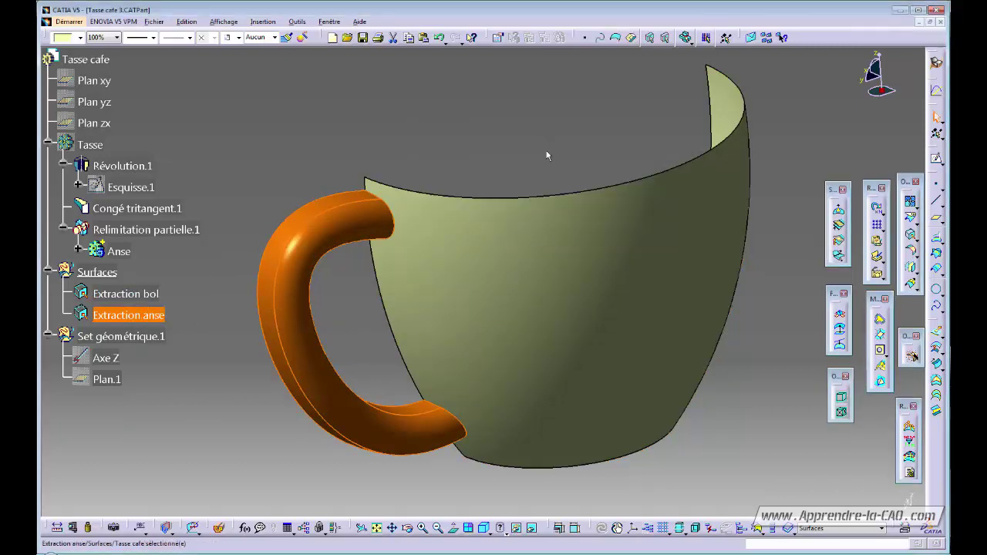
{"action": "left_click", "coordinate": [238, 184]}
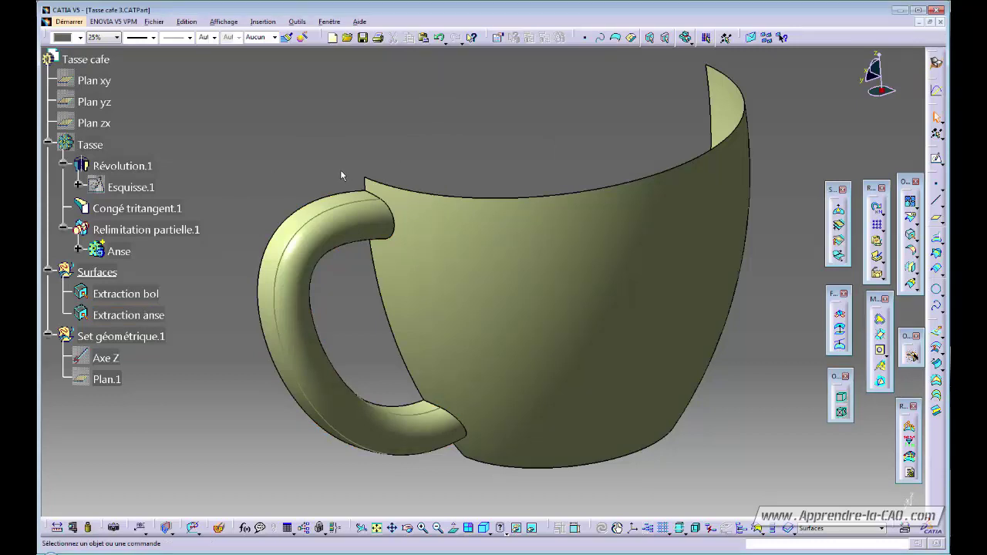
Step: Create a point on the cup surface's side edge between the handle junctions, just below the upper one, about 20.8 mm from the edge's lower end
{"action": "middle_click_drag", "start_coordinate": [286, 165], "coordinate": [282, 185]}
{"action": "left_click", "coordinate": [409, 319]}
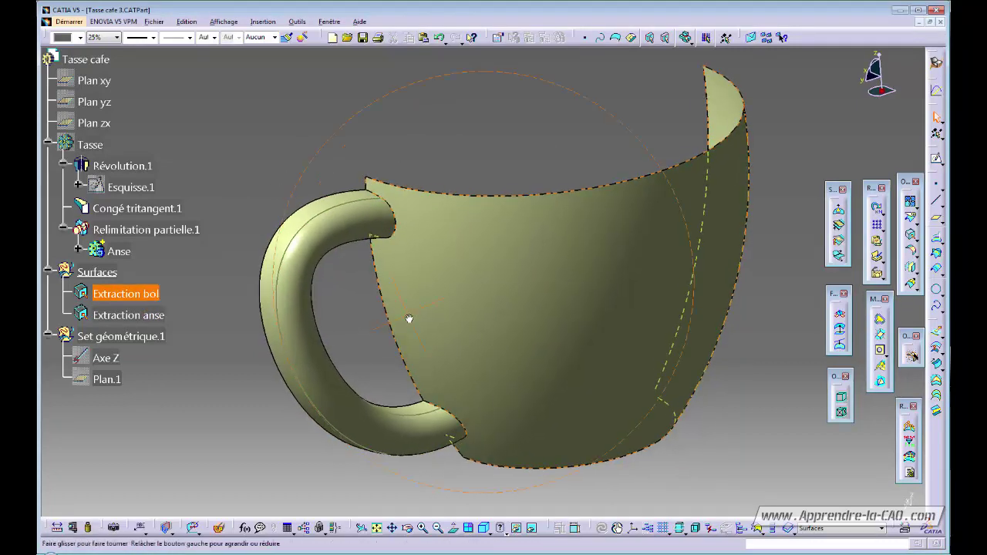
{"action": "middle_click_drag", "start_coordinate": [409, 319], "coordinate": [404, 313]}
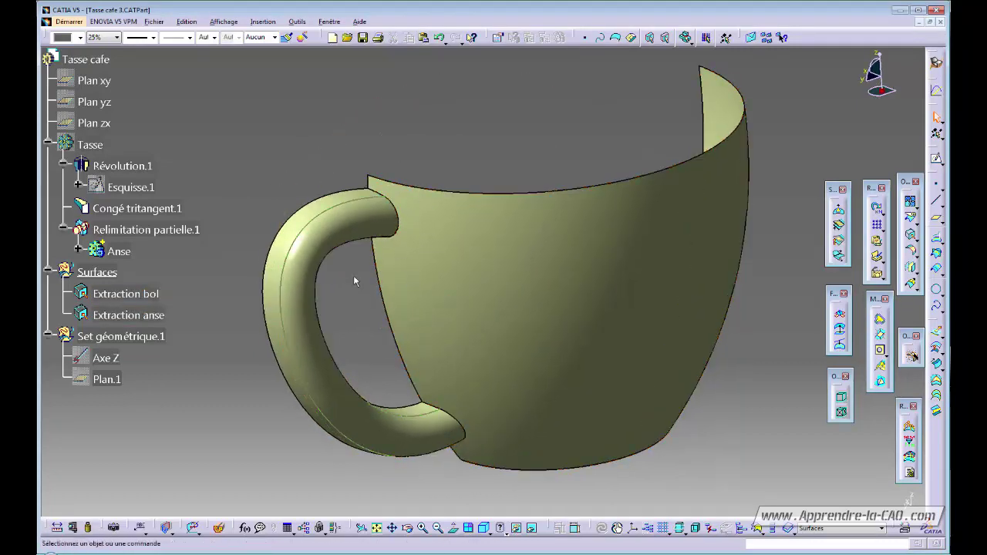
{"action": "middle_click_drag", "start_coordinate": [353, 280], "coordinate": [379, 238]}
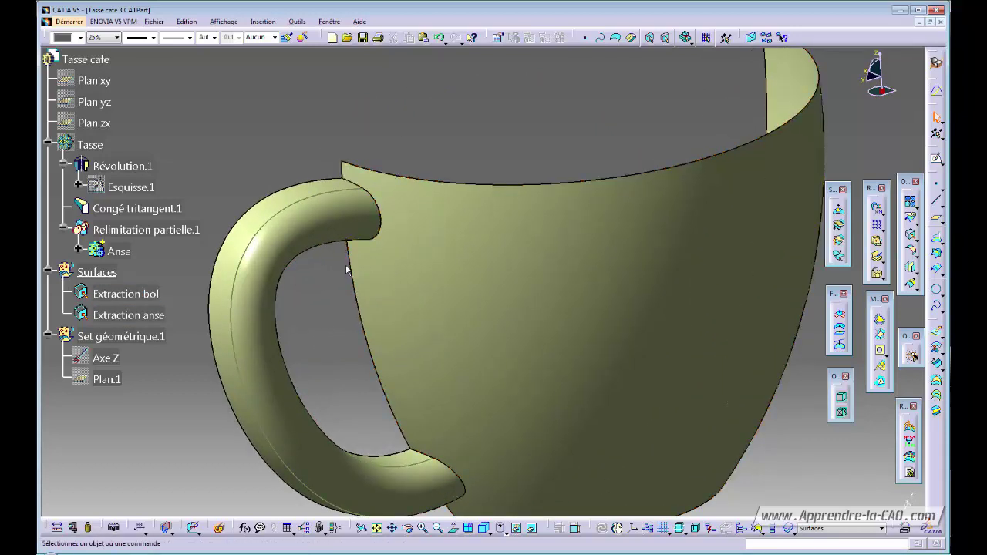
{"action": "middle_click_drag", "start_coordinate": [346, 258], "coordinate": [346, 313]}
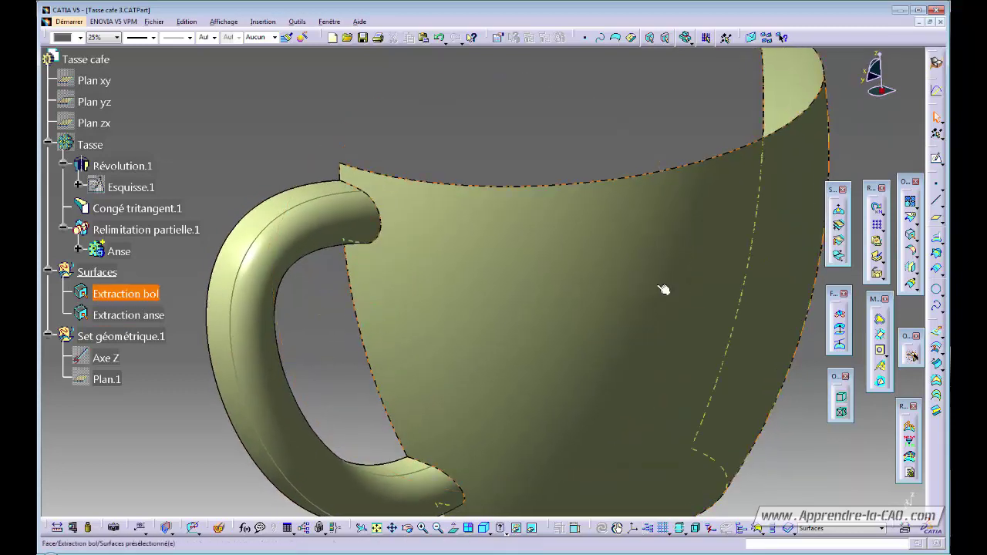
{"action": "left_click", "coordinate": [938, 184]}
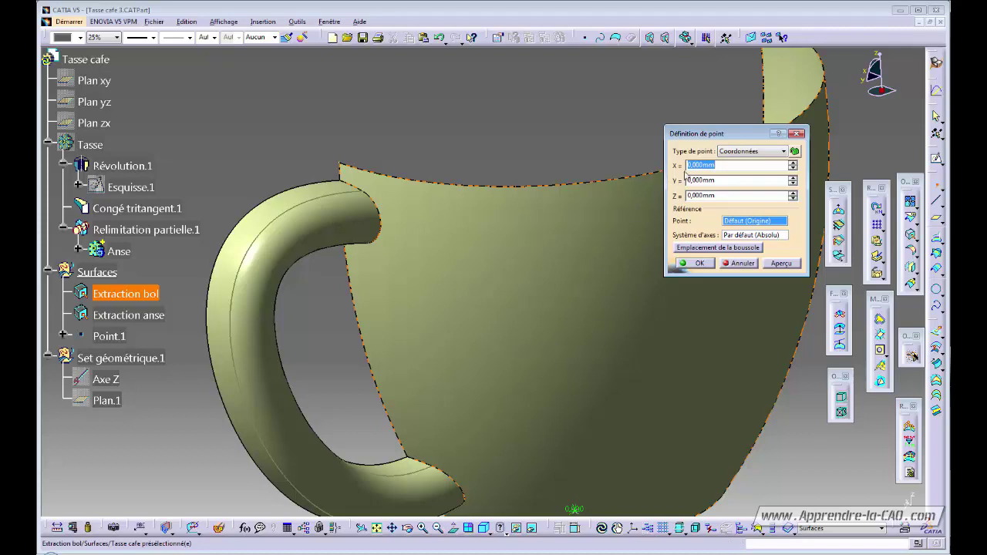
{"action": "left_click", "coordinate": [739, 152]}
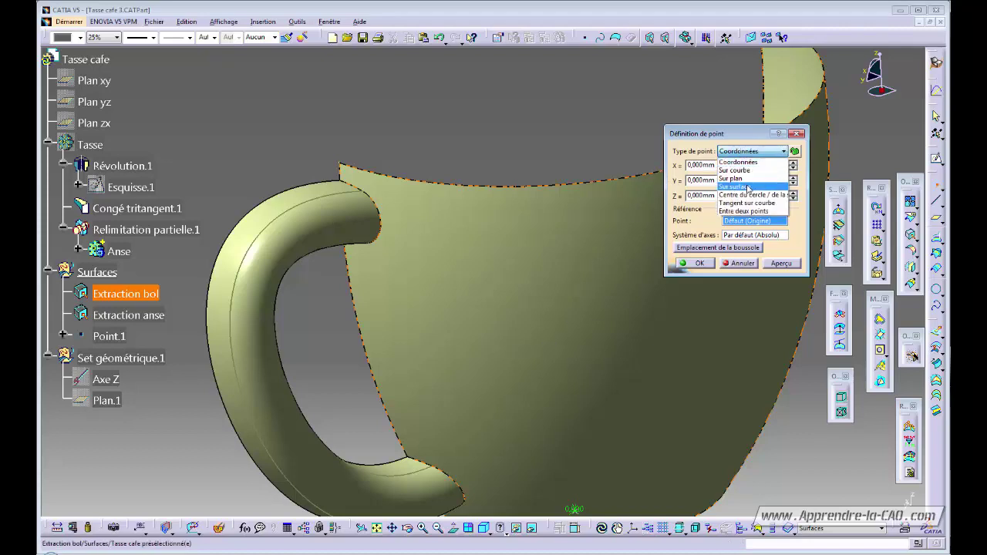
{"action": "left_click", "coordinate": [737, 170]}
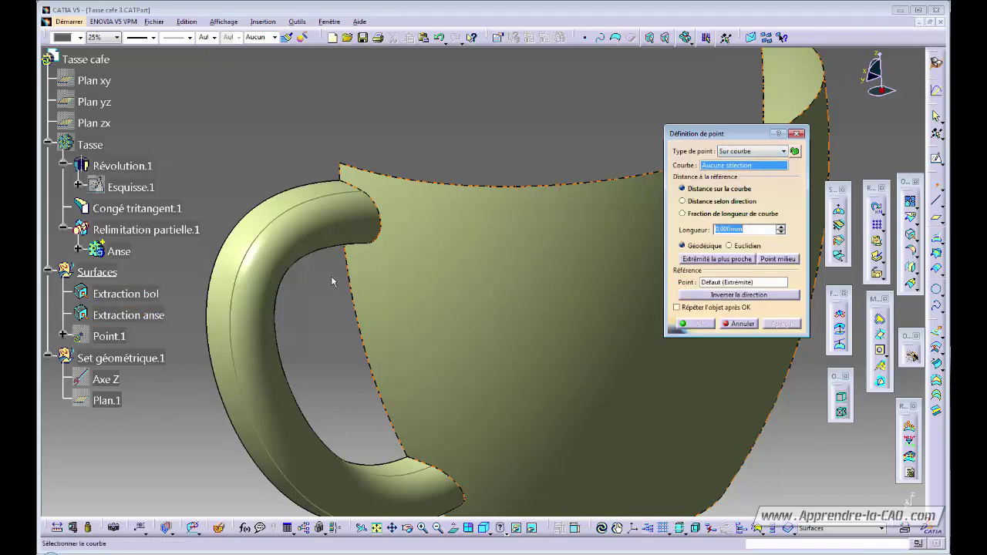
{"action": "left_click", "coordinate": [347, 261]}
{"action": "middle_click_drag", "start_coordinate": [324, 338], "coordinate": [359, 359]}
{"action": "left_click_drag", "start_coordinate": [425, 407], "coordinate": [390, 271]}
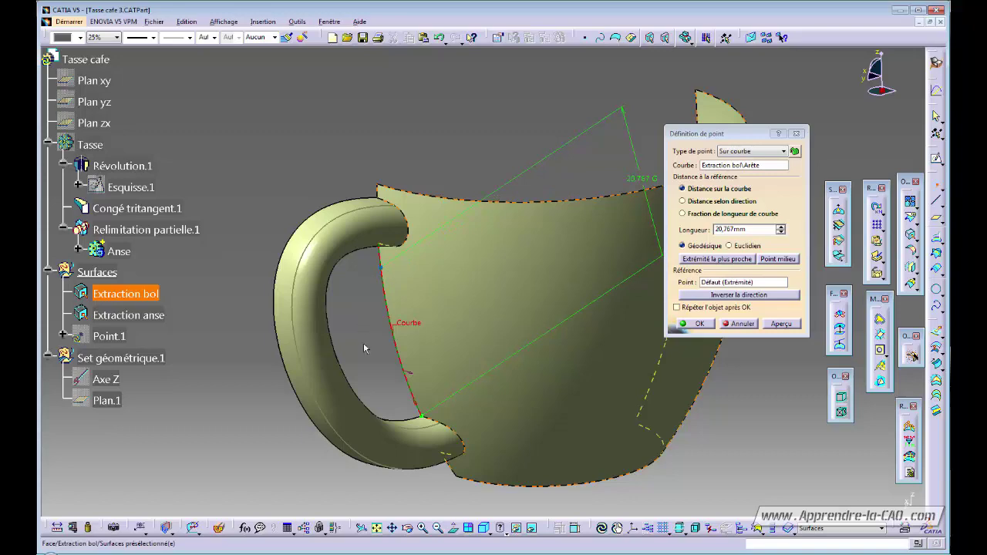
{"action": "mouse_move", "coordinate": [363, 342]}
{"action": "middle_mouse_down"}
{"action": "mouse_move", "coordinate": [386, 344]}
{"action": "mouse_move", "coordinate": [337, 331]}
{"action": "mouse_move", "coordinate": [368, 348]}
{"action": "middle_mouse_up"}
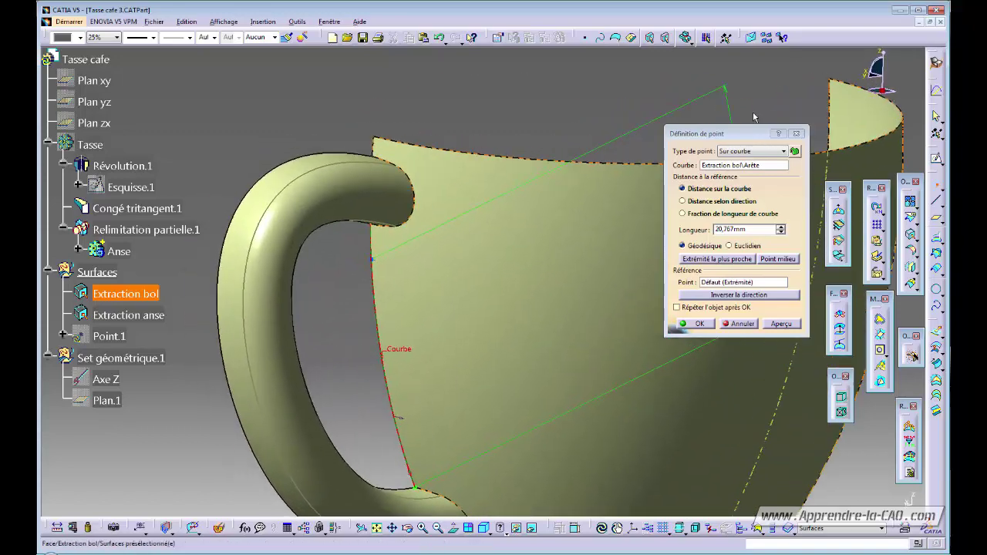
{"action": "left_click", "coordinate": [694, 323]}
Step: Start a spline from the cup's rim corner above the handle, tangent to the rim edge, to the point below the upper handle junction
{"action": "middle_click_drag", "start_coordinate": [514, 87], "coordinate": [377, 377]}
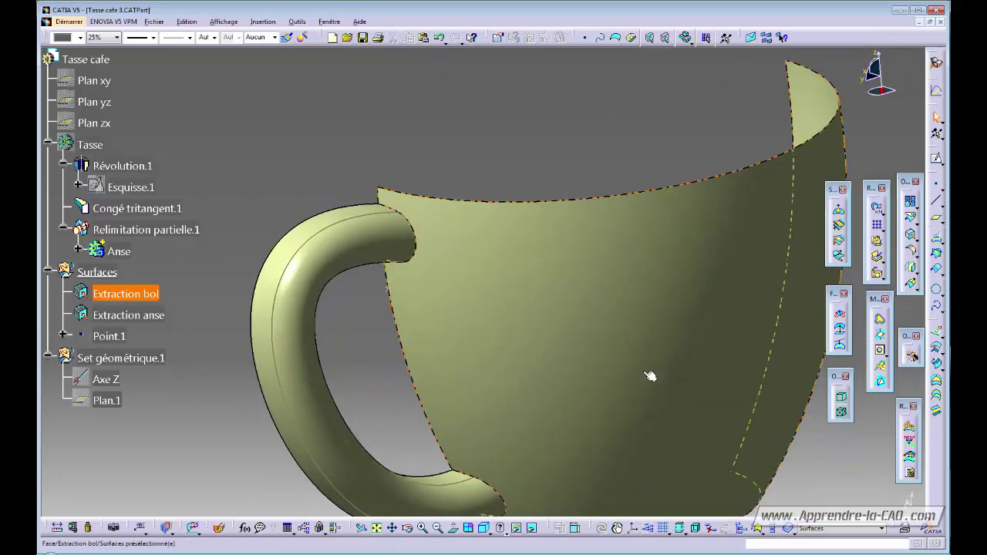
{"action": "left_click", "coordinate": [936, 289]}
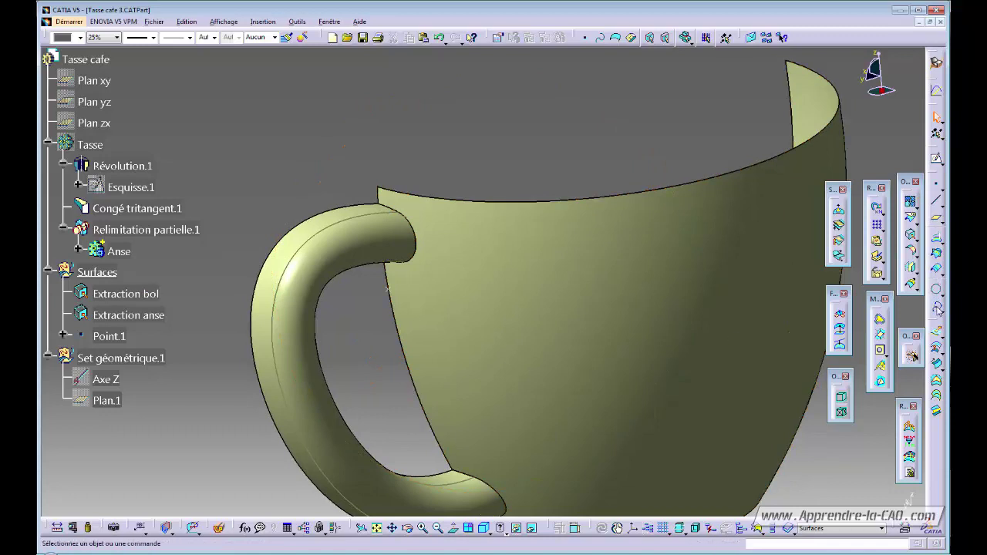
{"action": "left_click", "coordinate": [938, 309]}
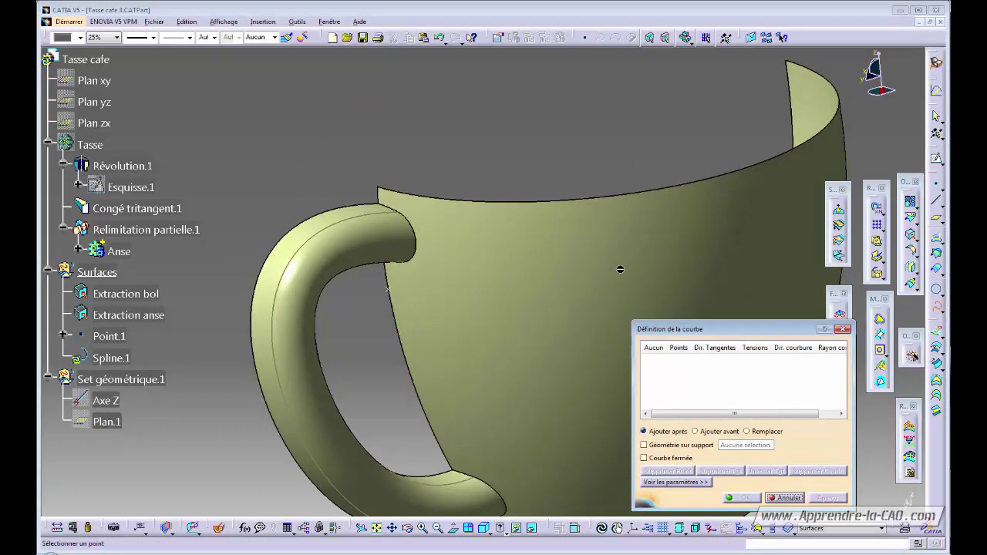
{"action": "left_click", "coordinate": [379, 190]}
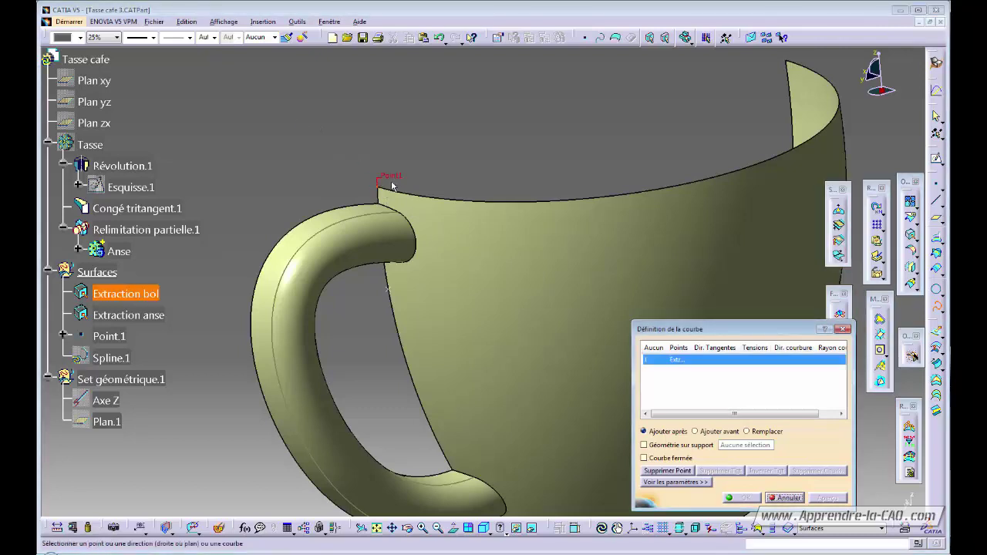
{"action": "left_click", "coordinate": [390, 189]}
{"action": "mouse_move", "coordinate": [474, 158]}
{"action": "middle_mouse_down"}
{"action": "mouse_move", "coordinate": [449, 172]}
{"action": "mouse_move", "coordinate": [468, 174]}
{"action": "middle_mouse_up"}
{"action": "left_click", "coordinate": [395, 287]}
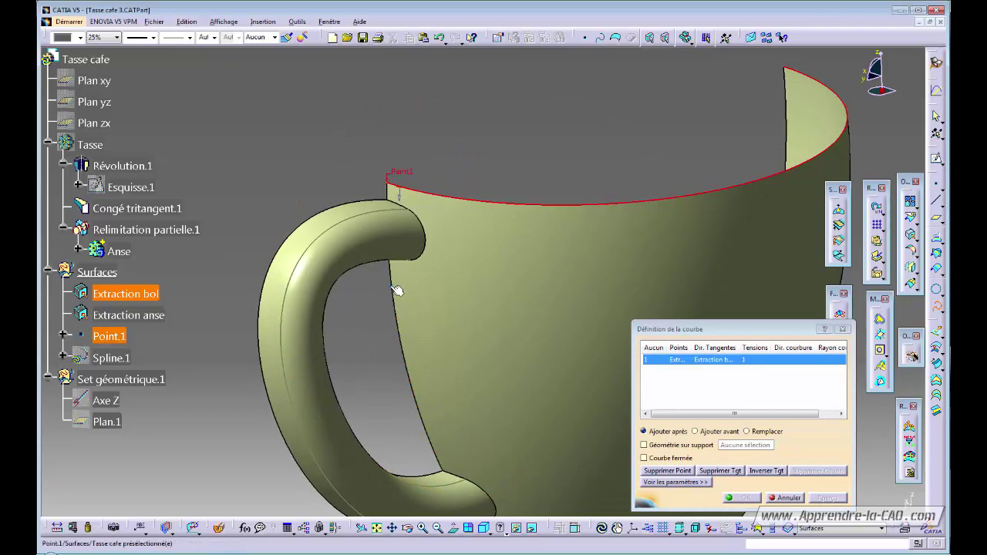
{"action": "middle_click_drag", "start_coordinate": [383, 355], "coordinate": [408, 337]}
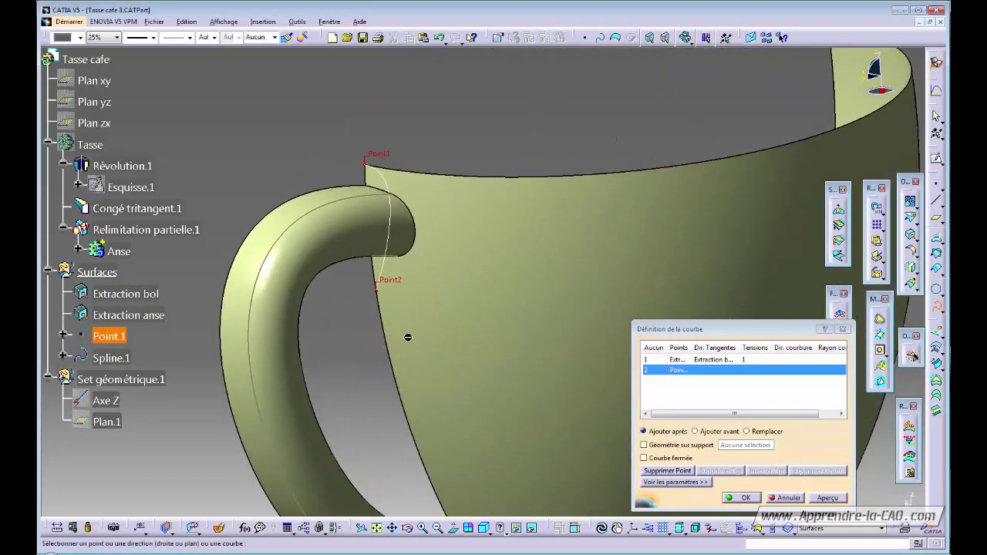
Step: Lay the spline on the Extraction bol support surface and set the tangent tension at its rim point to 4
{"action": "left_click", "coordinate": [653, 448]}
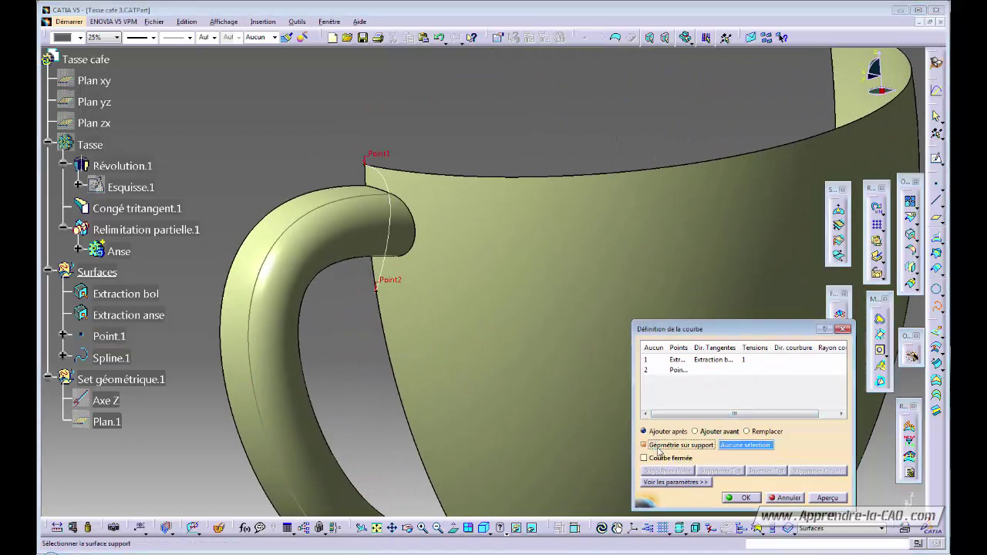
{"action": "left_click", "coordinate": [492, 278]}
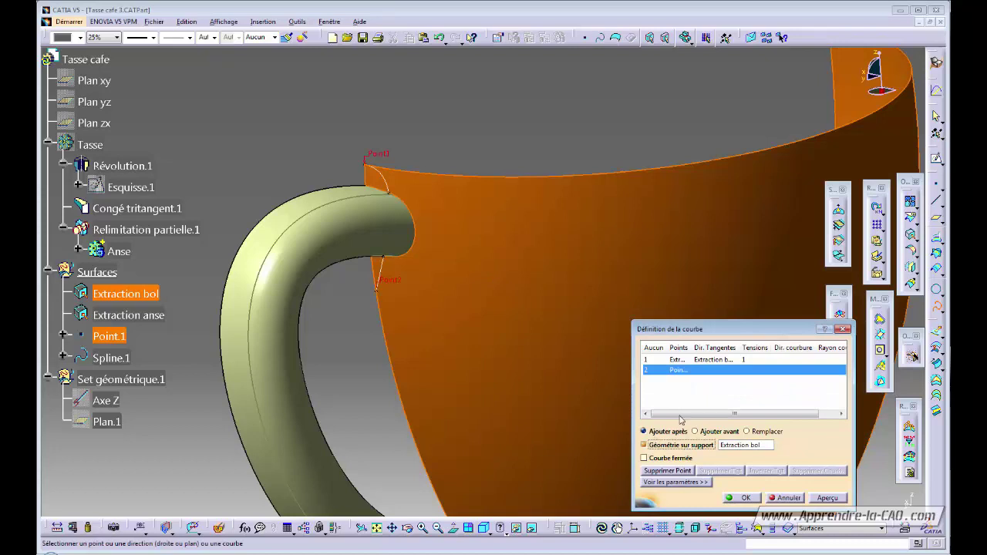
{"action": "left_click", "coordinate": [711, 360]}
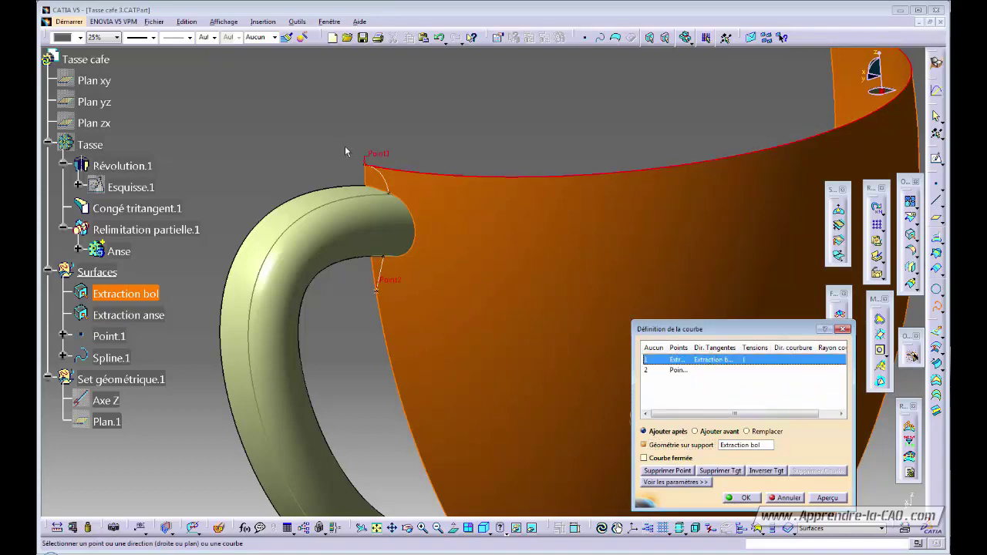
{"action": "left_click", "coordinate": [673, 482]}
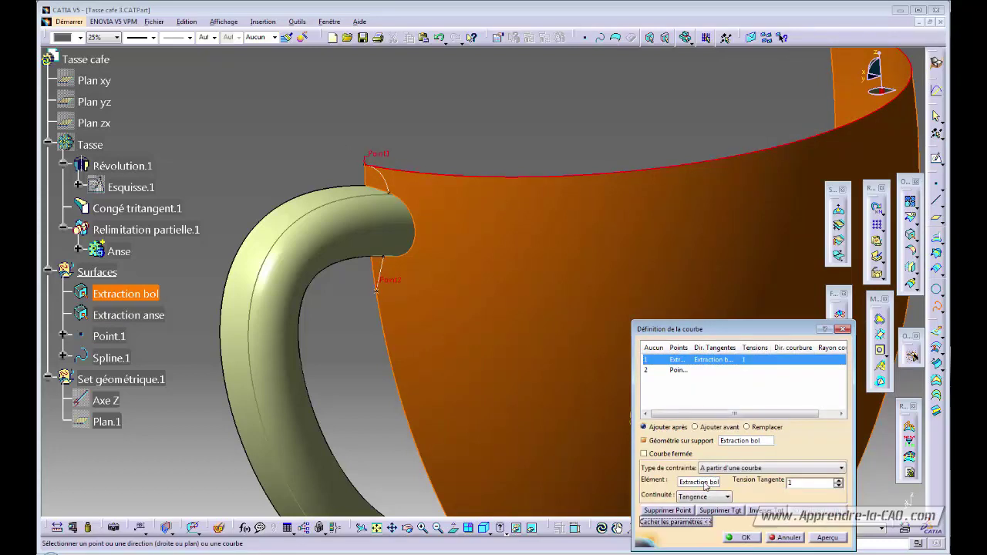
{"action": "left_click", "coordinate": [838, 481]}
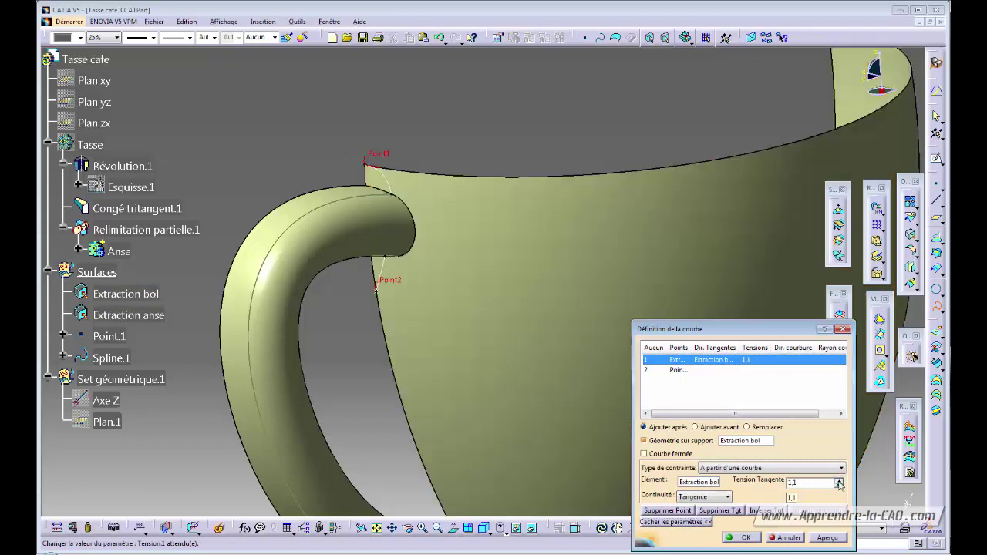
{"action": "left_click", "coordinate": [838, 481]}
{"action": "left_click", "coordinate": [839, 482]}
{"action": "left_click", "coordinate": [838, 481]}
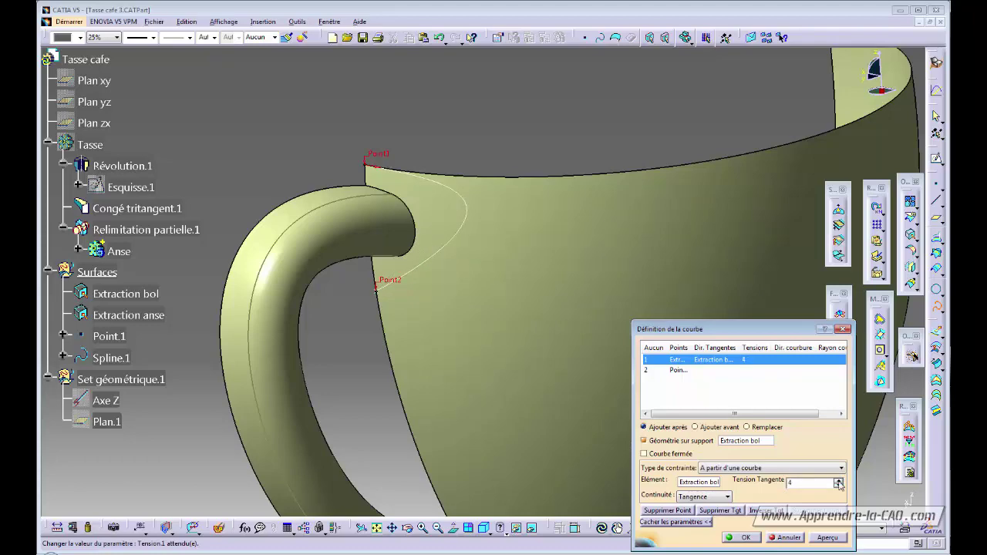
{"action": "middle_click_drag", "start_coordinate": [469, 419], "coordinate": [557, 418]}
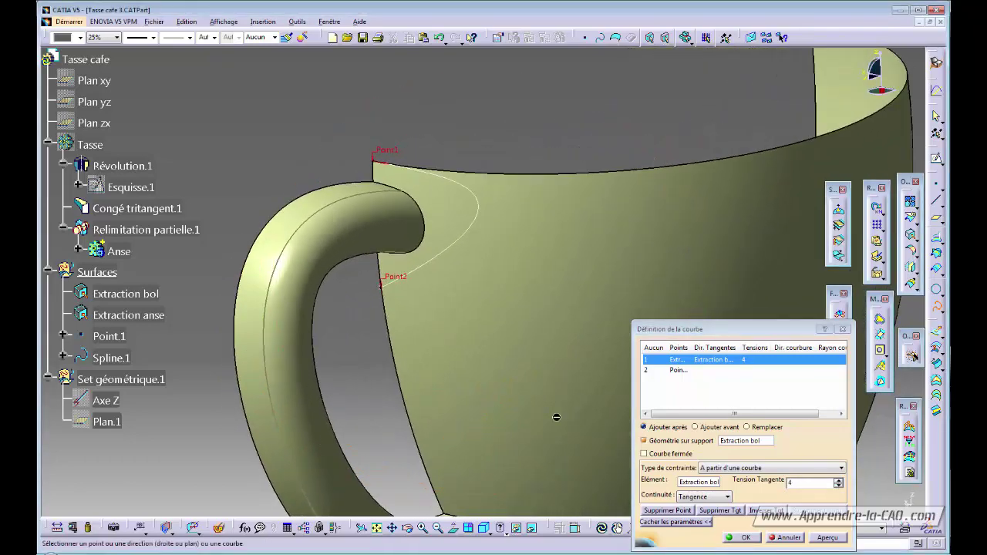
Step: Make the spline tangent to the X axis at its lower point with a tension of 4, and complete the curve
{"action": "left_click", "coordinate": [677, 371]}
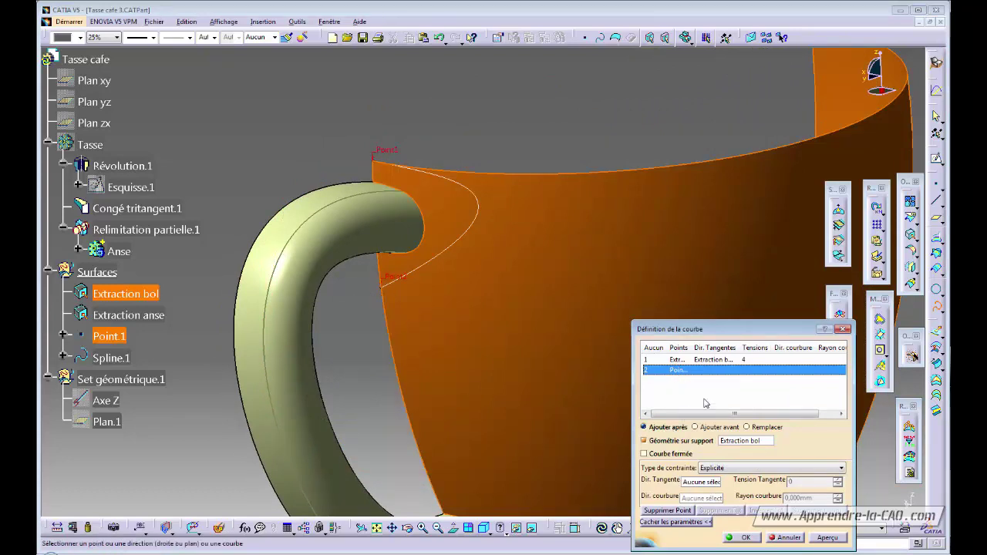
{"action": "right_click", "coordinate": [710, 374]}
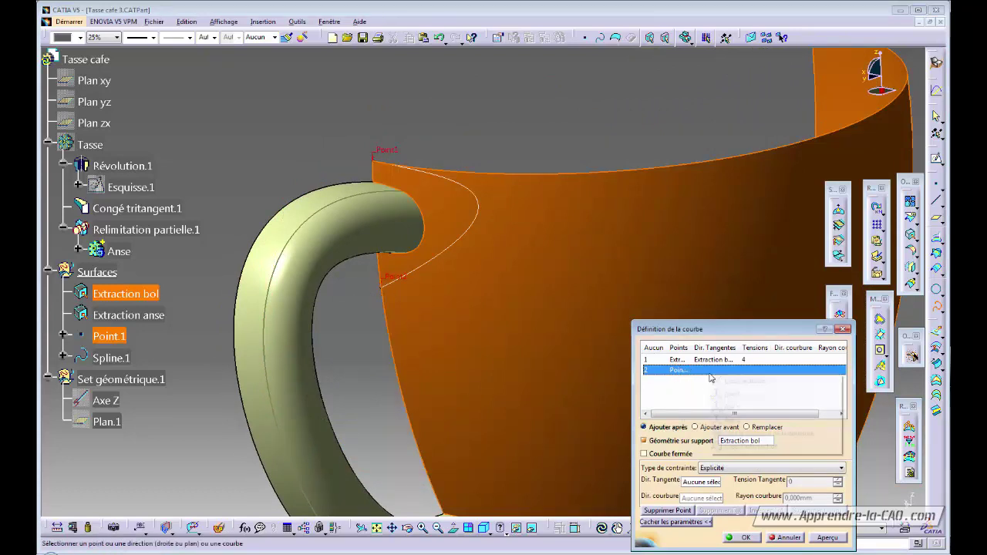
{"action": "left_click", "coordinate": [733, 395]}
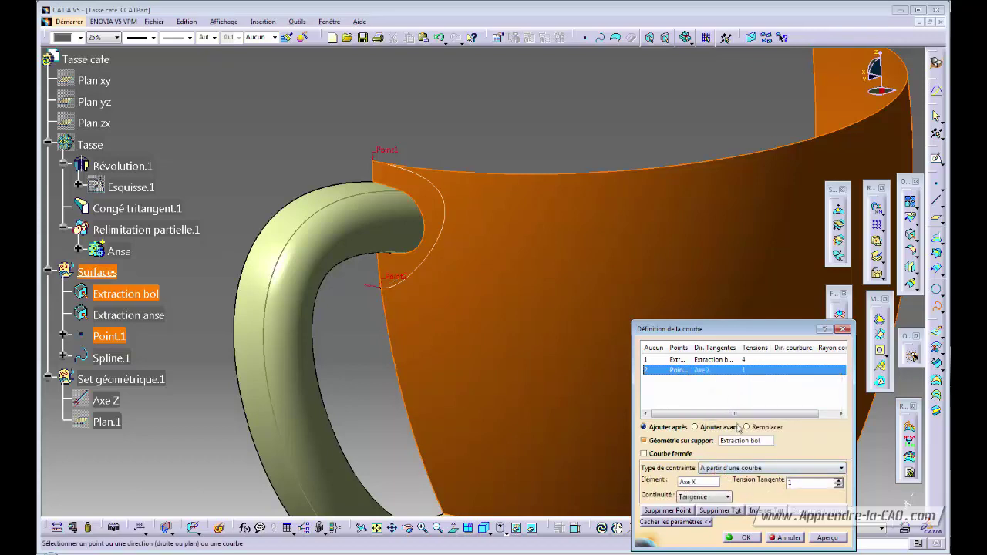
{"action": "left_click", "coordinate": [810, 485]}
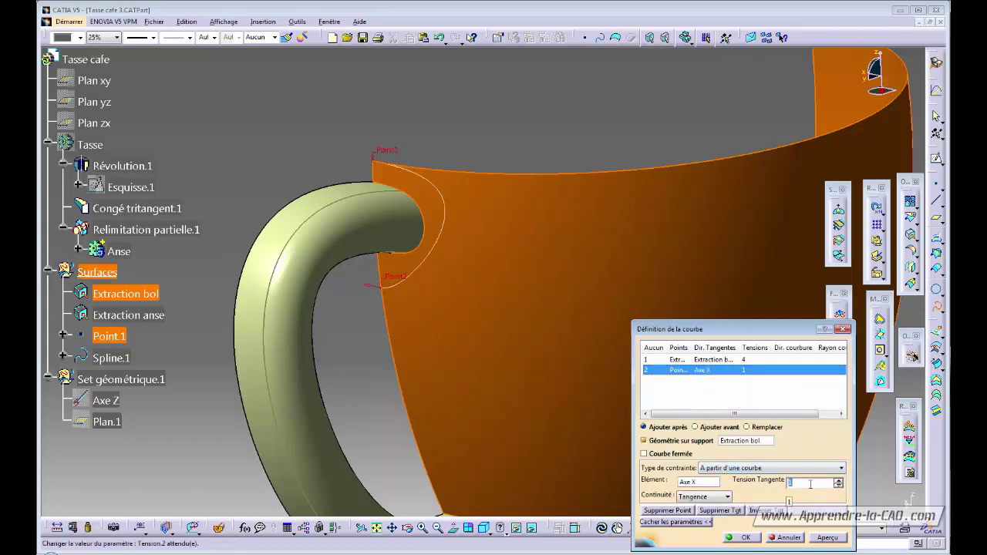
{"action": "type", "text": "4"}
{"action": "key", "text": "Return"}
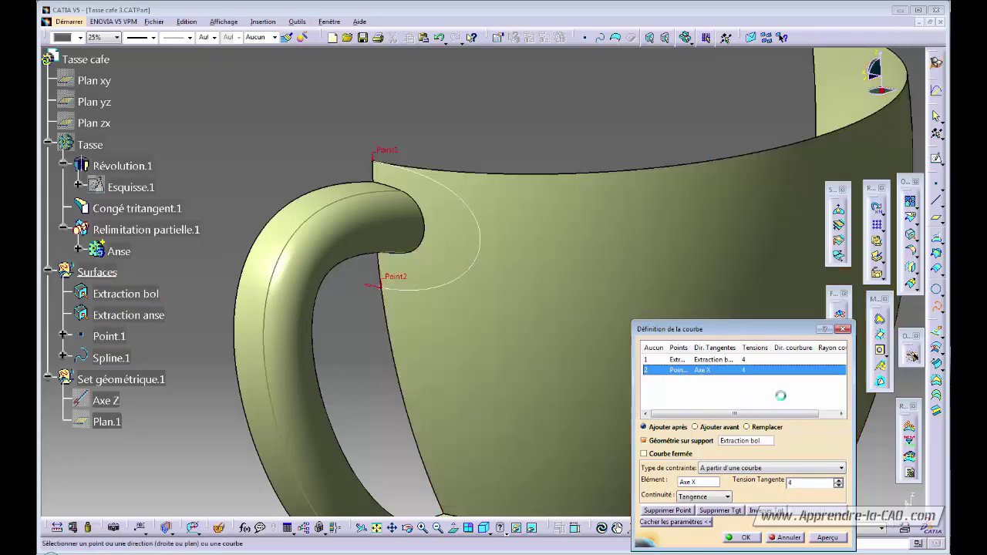
{"action": "middle_click_drag", "start_coordinate": [366, 338], "coordinate": [420, 379]}
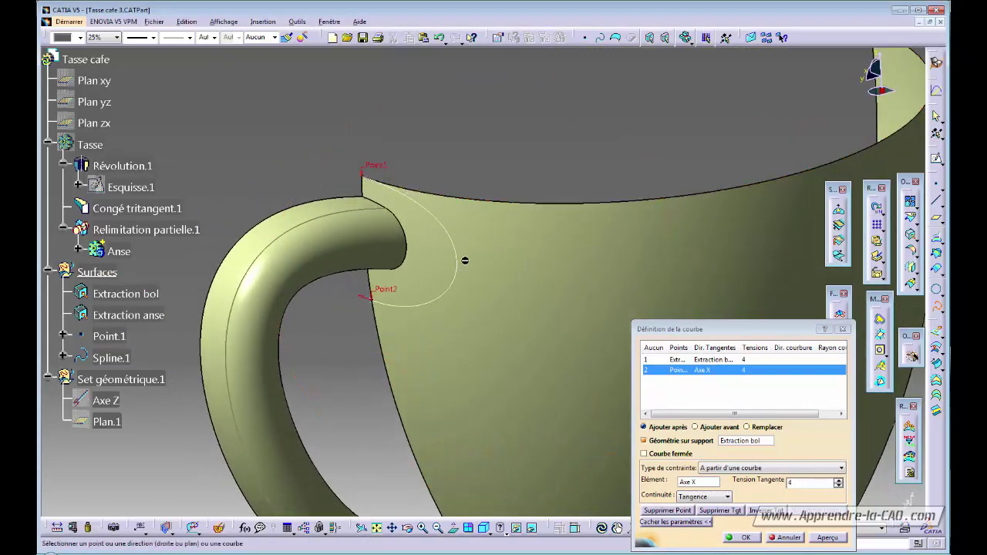
{"action": "left_click", "coordinate": [744, 538]}
Step: Start a parallel curve for the handle's upper end
{"action": "middle_click_drag", "start_coordinate": [511, 357], "coordinate": [408, 331]}
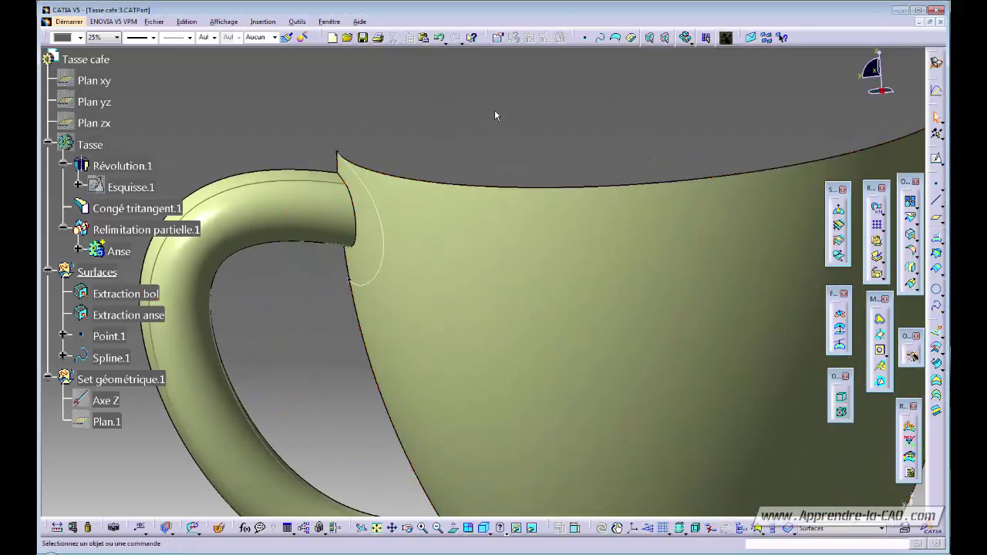
{"action": "middle_click_drag", "start_coordinate": [519, 258], "coordinate": [514, 337]}
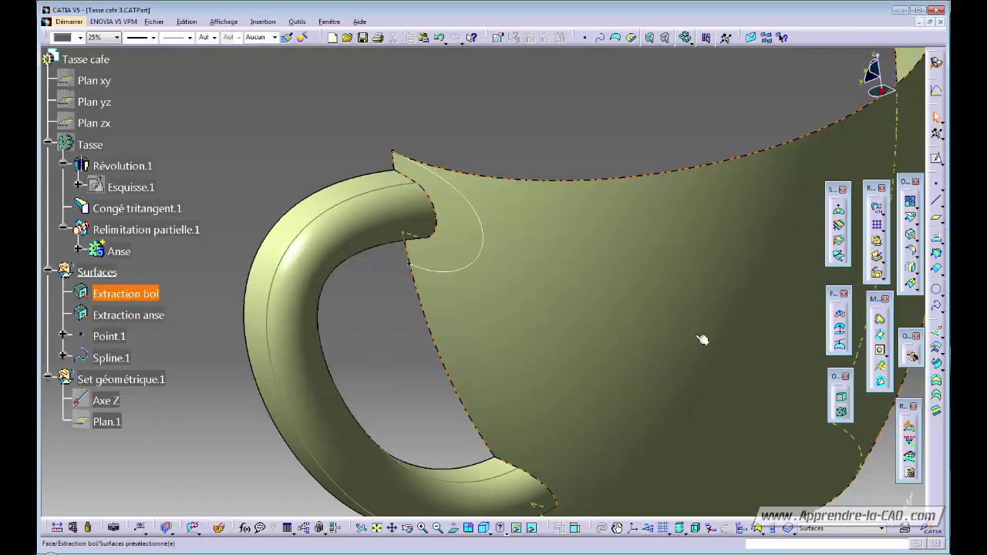
{"action": "left_click", "coordinate": [938, 270]}
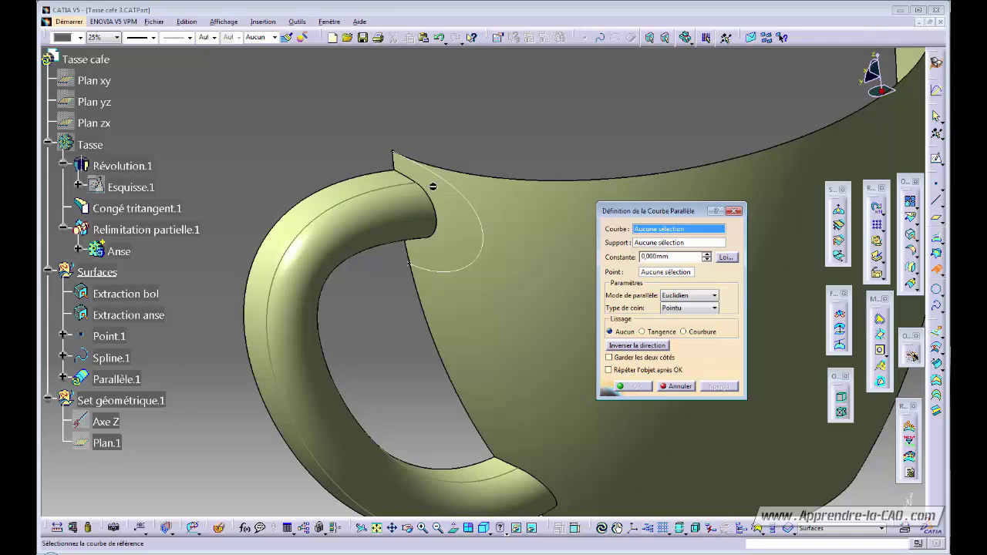
{"action": "right_click", "coordinate": [663, 236]}
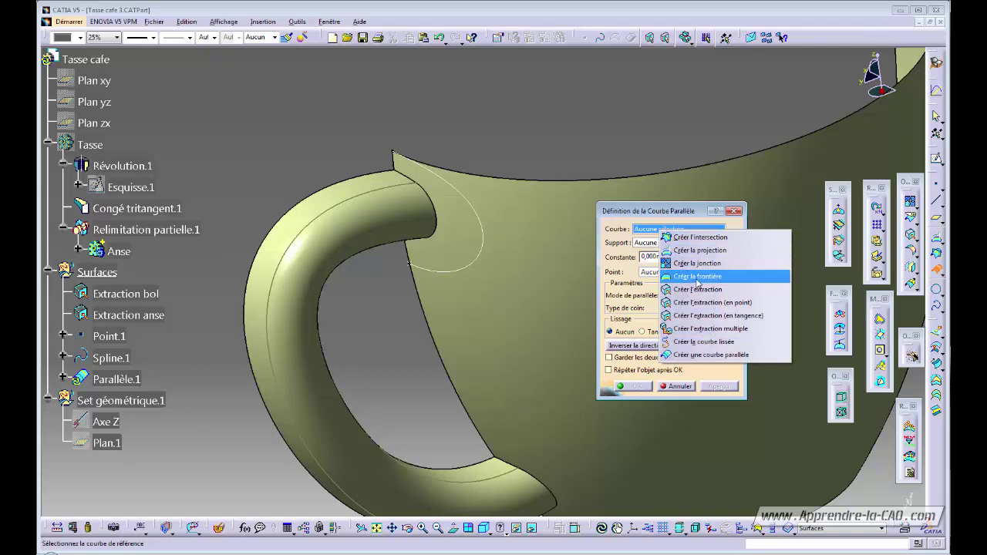
{"action": "left_click", "coordinate": [697, 280]}
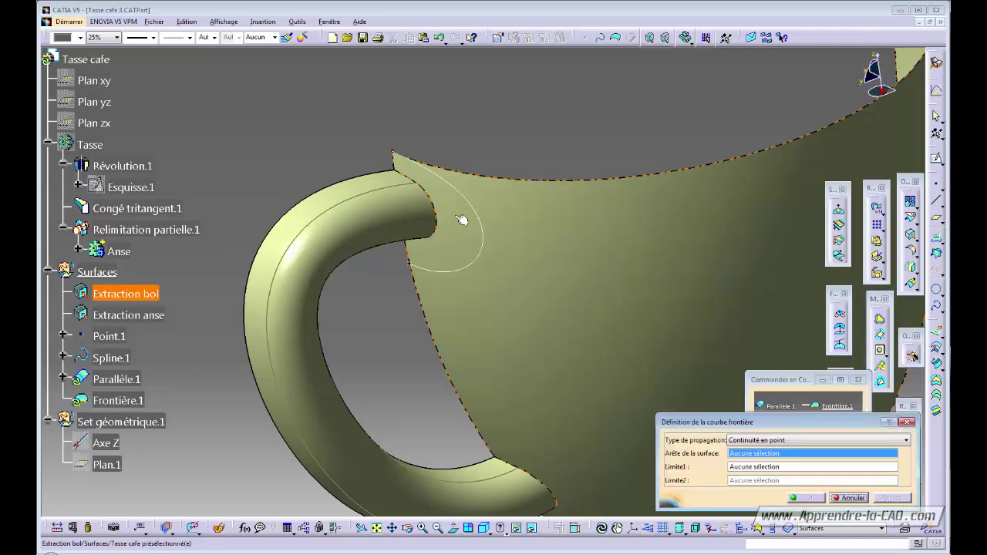
{"action": "left_click", "coordinate": [416, 183]}
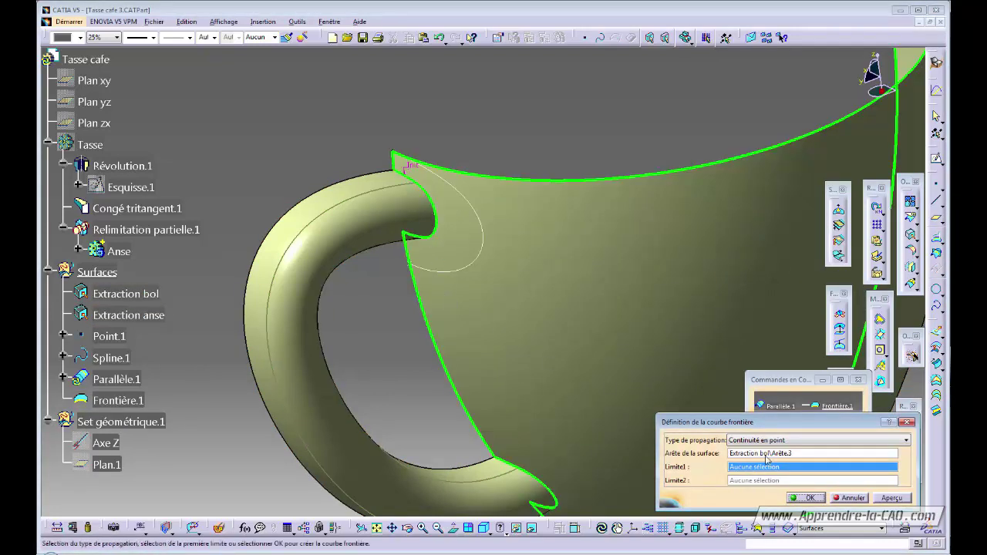
{"action": "left_click", "coordinate": [863, 498]}
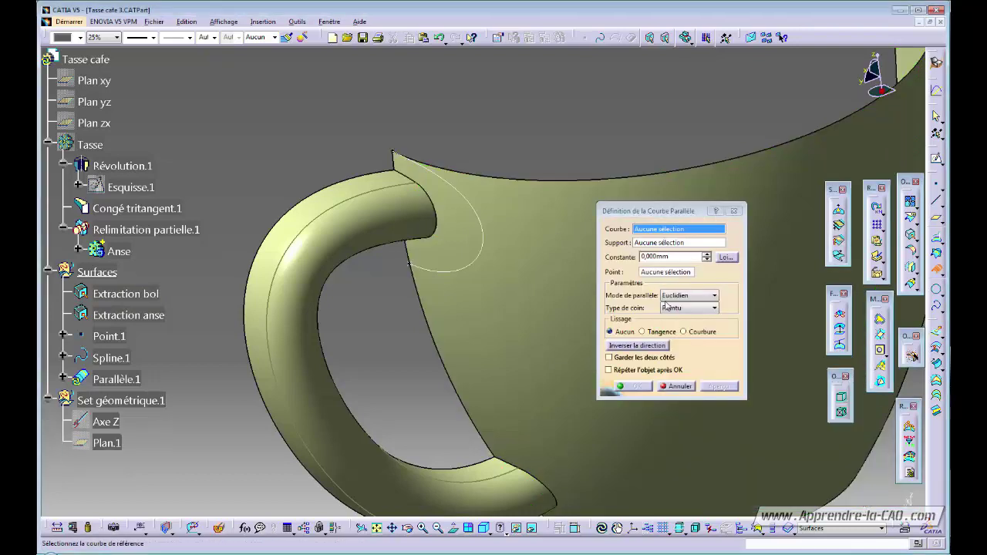
Step: Hide Extraction bol and create a tangent-continuity boundary of the handle surface's upper end edge as the parallel curve's reference
{"action": "right_click", "coordinate": [676, 231]}
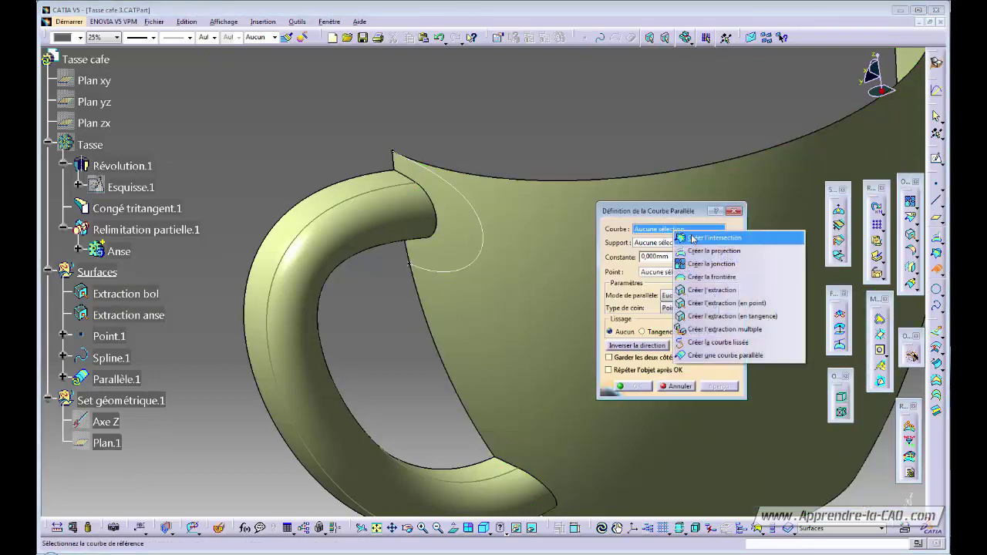
{"action": "left_click", "coordinate": [711, 277]}
{"action": "right_click", "coordinate": [553, 230]}
{"action": "left_click", "coordinate": [574, 256]}
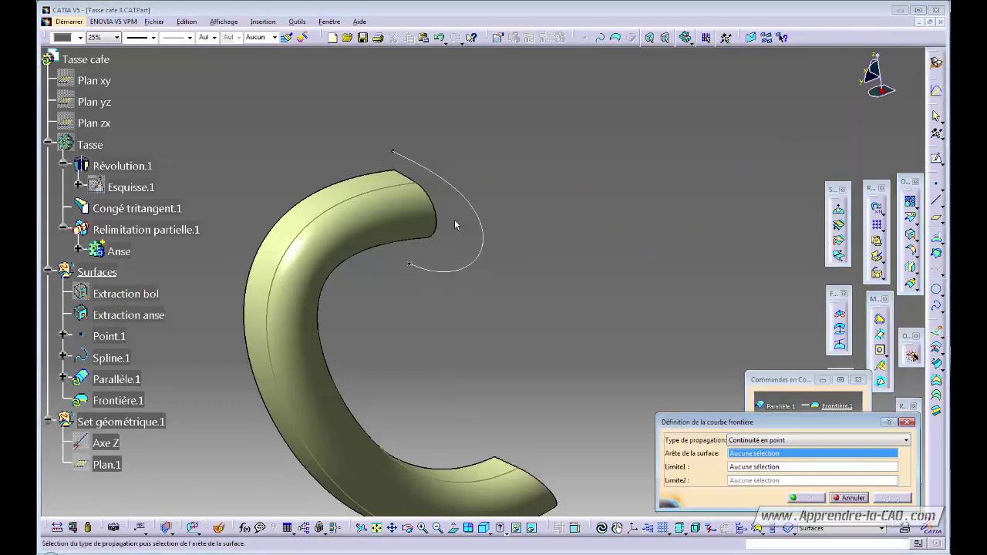
{"action": "left_click", "coordinate": [412, 179]}
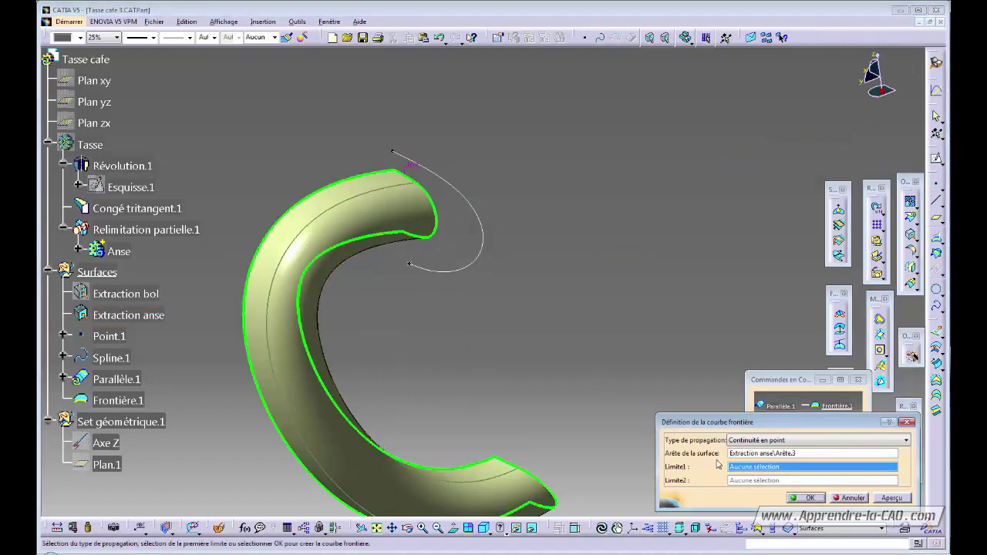
{"action": "left_click", "coordinate": [779, 445]}
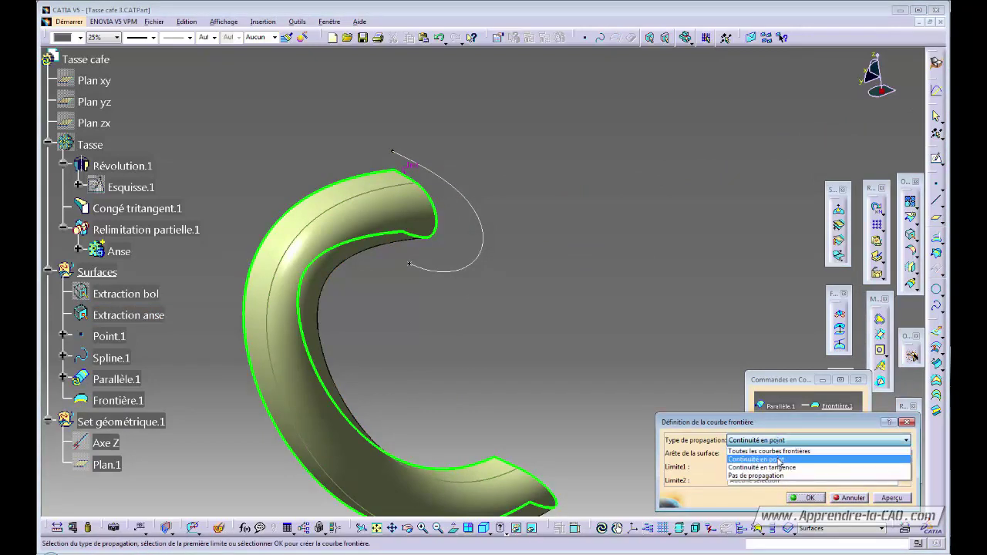
{"action": "left_click", "coordinate": [779, 469]}
{"action": "left_click", "coordinate": [789, 499]}
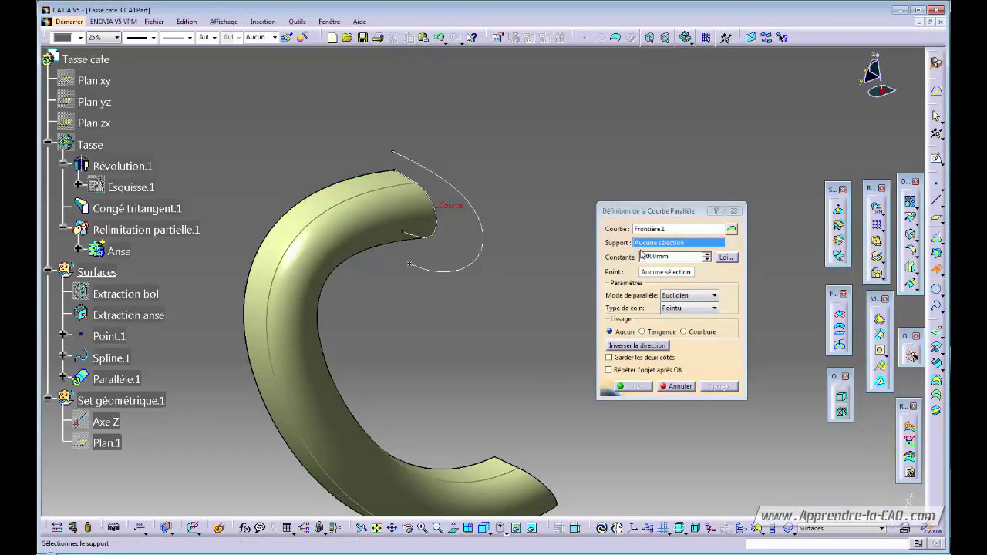
Step: Offset the boundary 5 mm along the handle on the Extraction anse support and create the parallel curve
{"action": "left_click", "coordinate": [332, 378]}
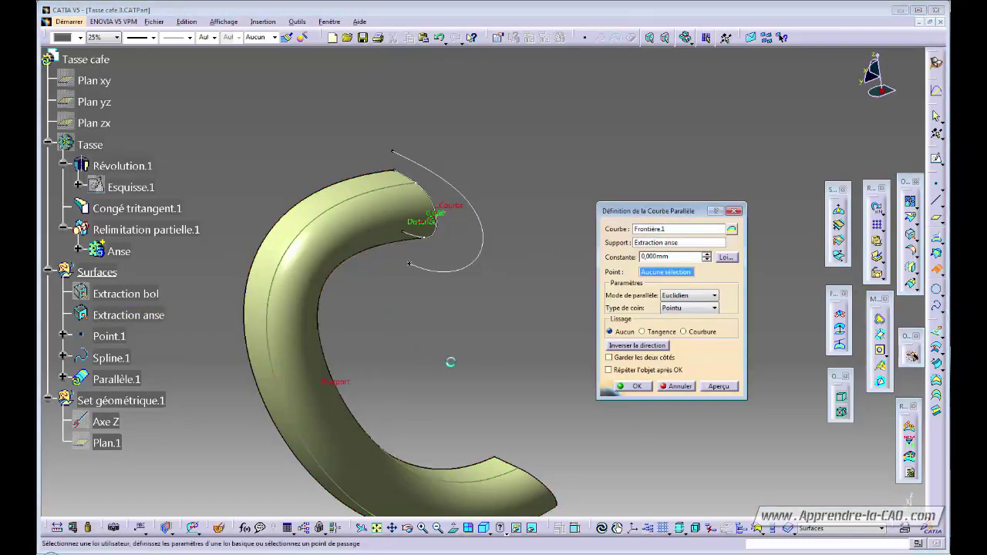
{"action": "middle_click_drag", "start_coordinate": [449, 360], "coordinate": [435, 303]}
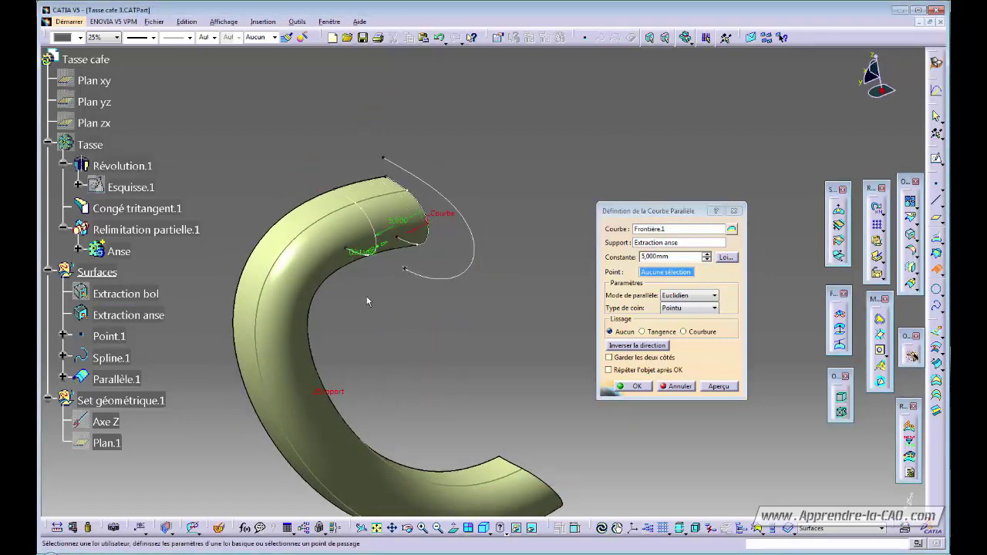
{"action": "middle_click_drag", "start_coordinate": [368, 301], "coordinate": [329, 230]}
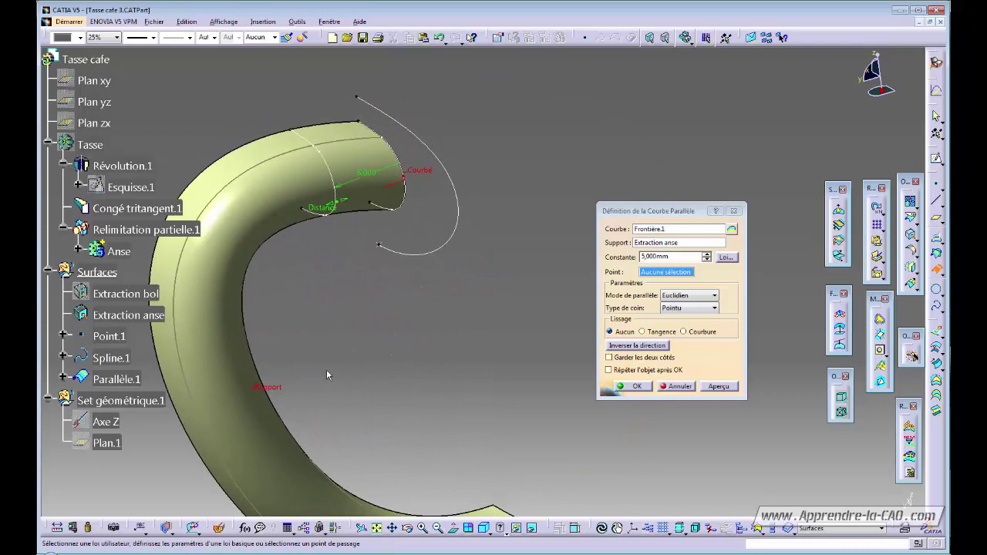
{"action": "middle_click_drag", "start_coordinate": [357, 361], "coordinate": [501, 354]}
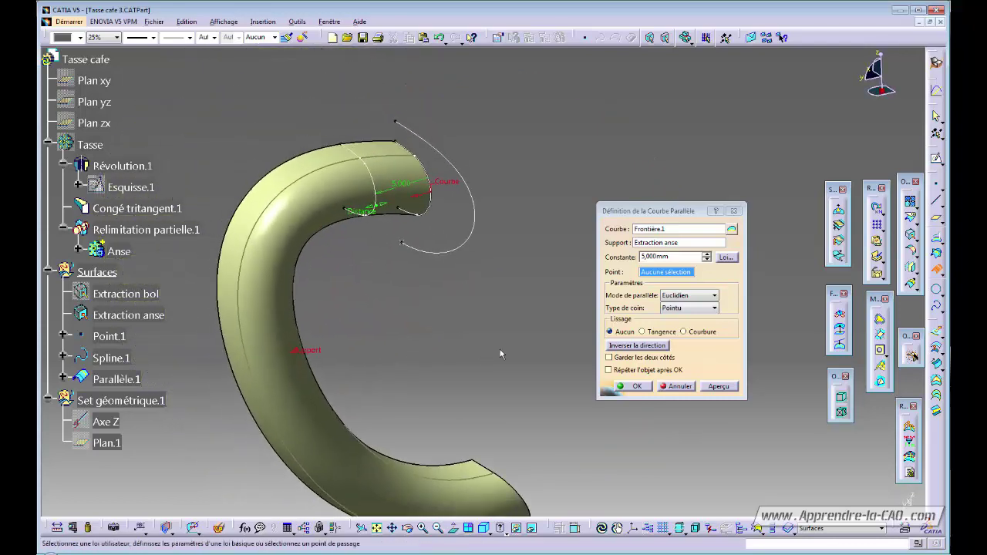
{"action": "left_click", "coordinate": [644, 390]}
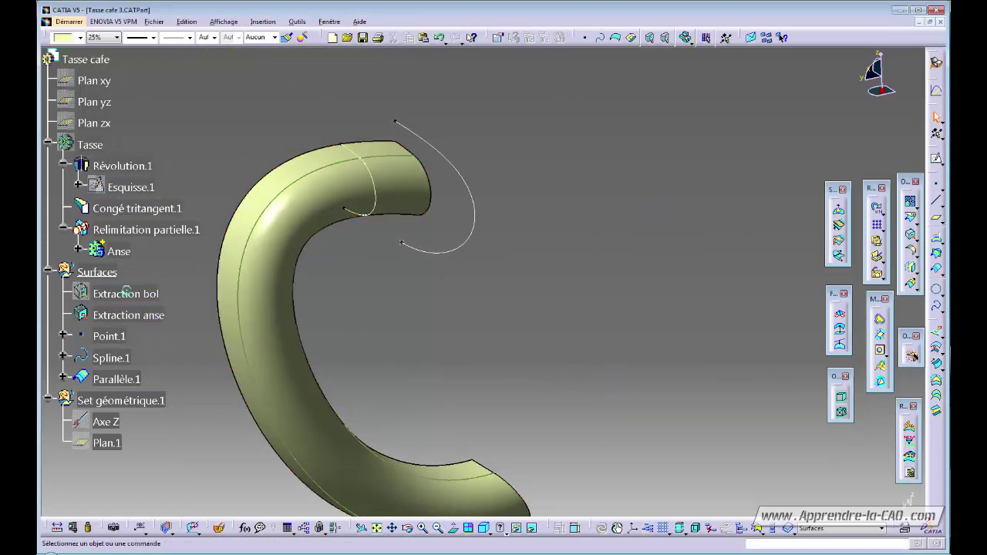
Step: Show the Extraction bol surface again
{"action": "right_click", "coordinate": [126, 293]}
{"action": "left_click", "coordinate": [155, 307]}
{"action": "middle_click_drag", "start_coordinate": [446, 335], "coordinate": [413, 351]}
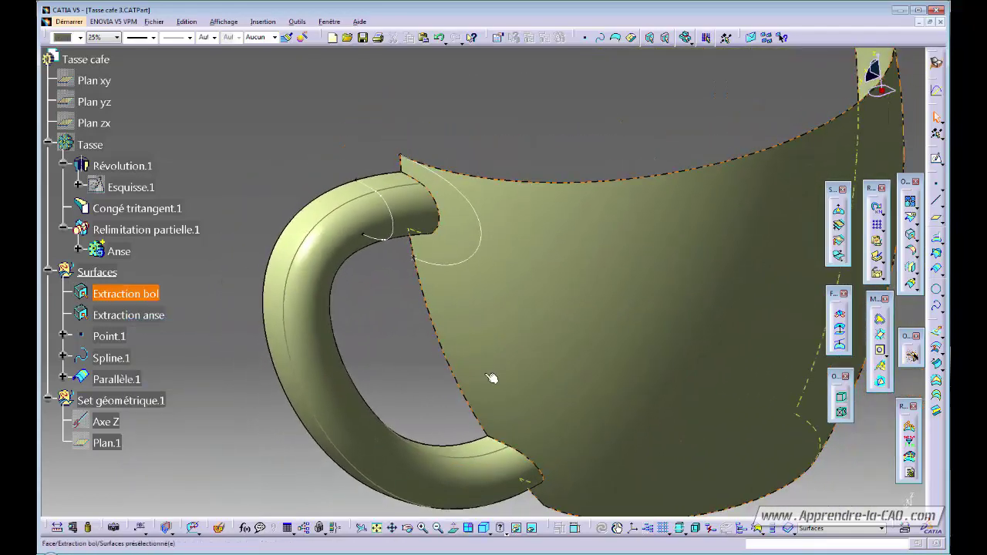
Step: Start a blend surface from the cup spline, supported by Extraction bol, with curvature continuity (Courbure)
{"action": "left_click", "coordinate": [910, 471]}
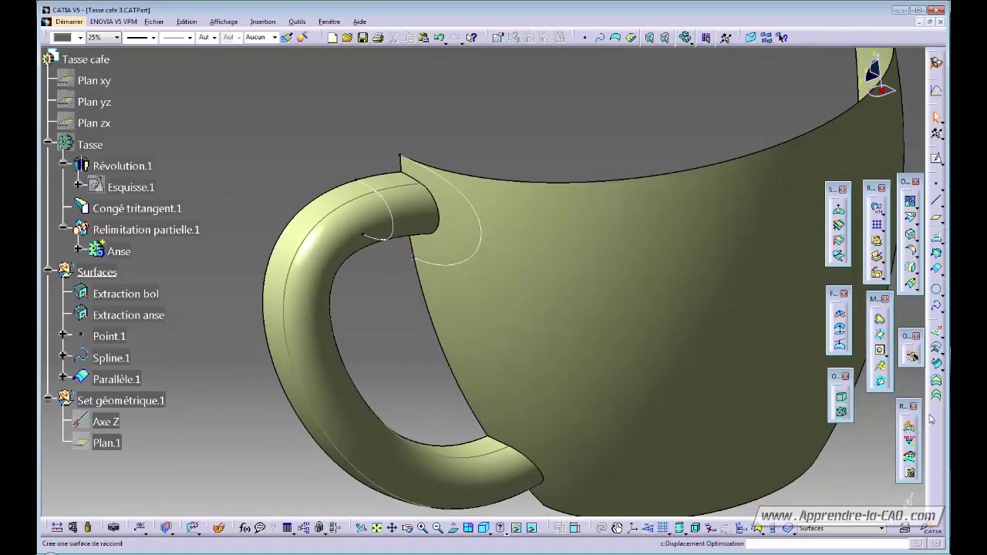
{"action": "left_click", "coordinate": [938, 414]}
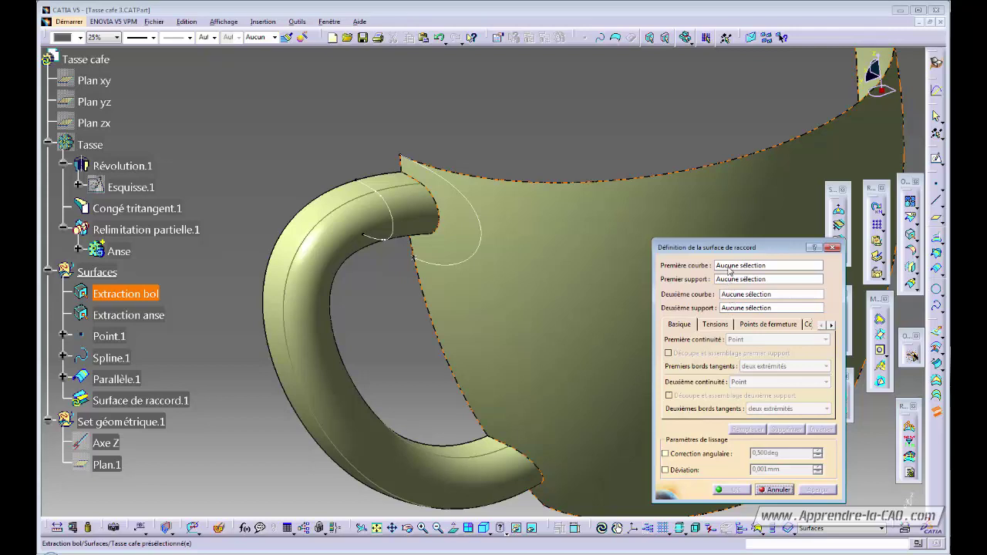
{"action": "left_click", "coordinate": [469, 202]}
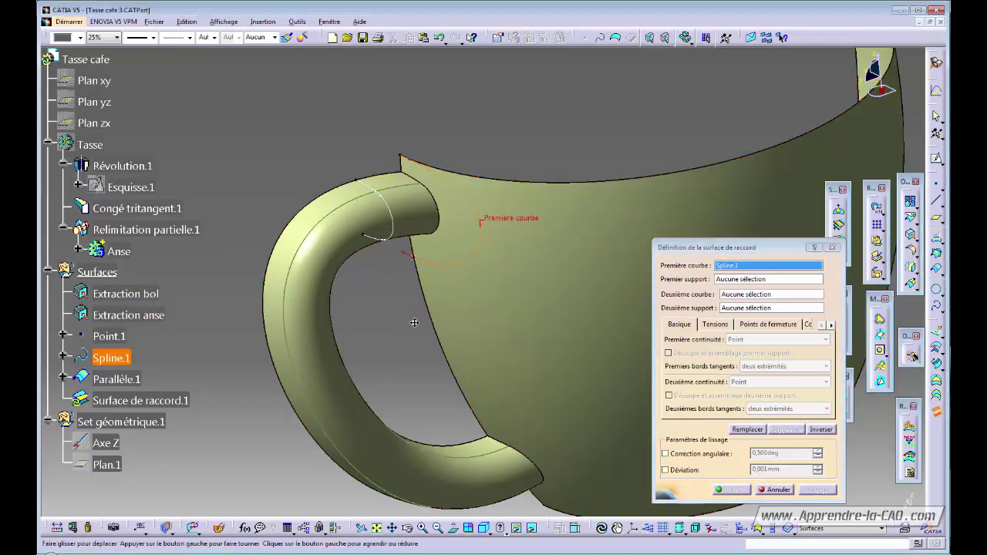
{"action": "middle_click_drag", "start_coordinate": [415, 286], "coordinate": [408, 334]}
{"action": "left_click", "coordinate": [436, 339]}
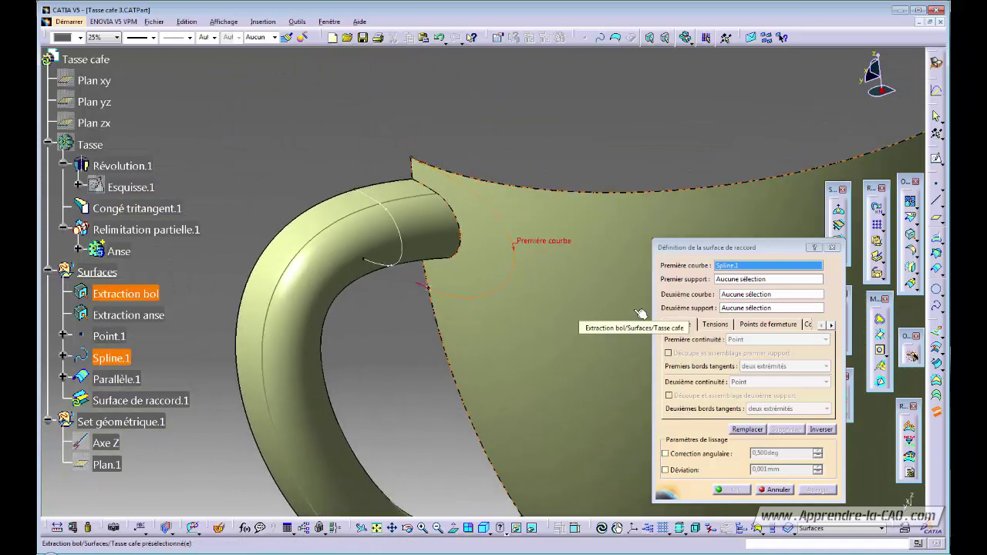
{"action": "left_click", "coordinate": [739, 282]}
{"action": "left_click", "coordinate": [595, 268]}
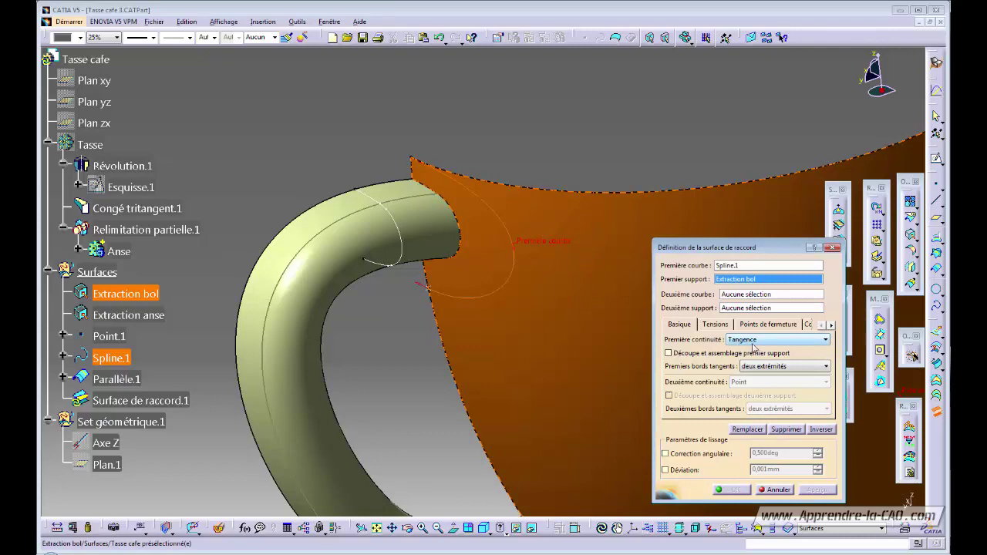
{"action": "left_click", "coordinate": [755, 340]}
{"action": "left_click", "coordinate": [744, 368]}
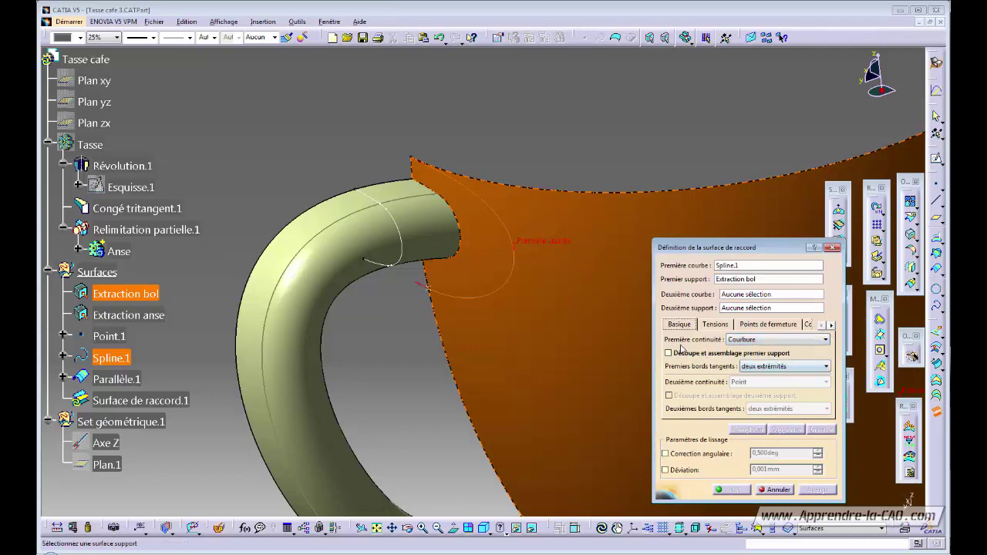
Step: Use the handle's parallel curve as the blend's second curve, supported by Extraction anse with curvature continuity, and preview the surface
{"action": "left_click", "coordinate": [725, 292]}
{"action": "left_click", "coordinate": [351, 218]}
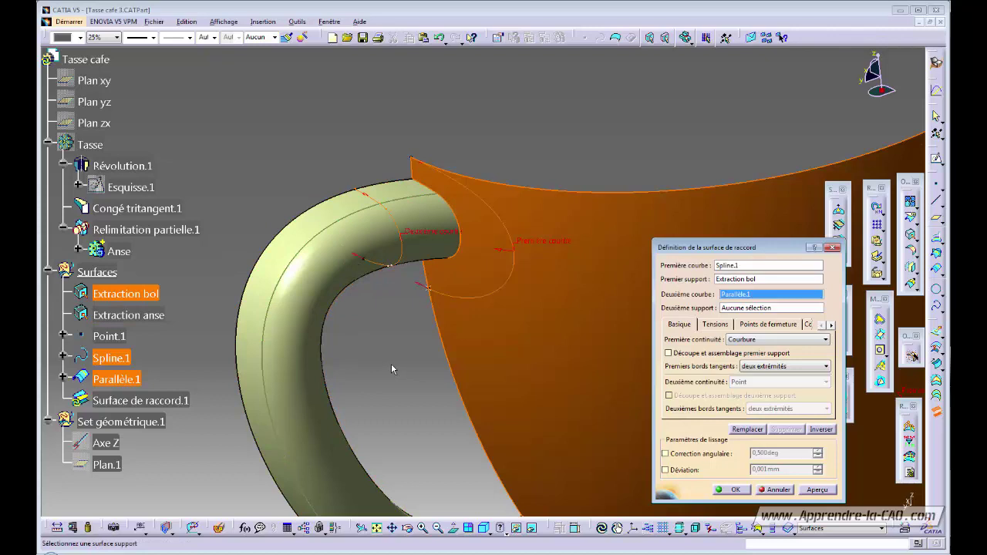
{"action": "left_click", "coordinate": [733, 308]}
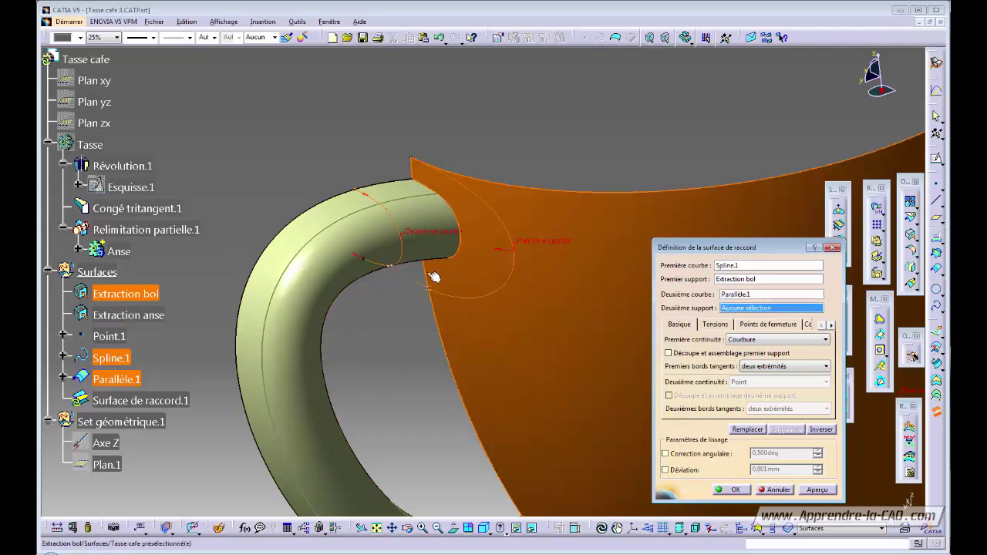
{"action": "left_click", "coordinate": [409, 217]}
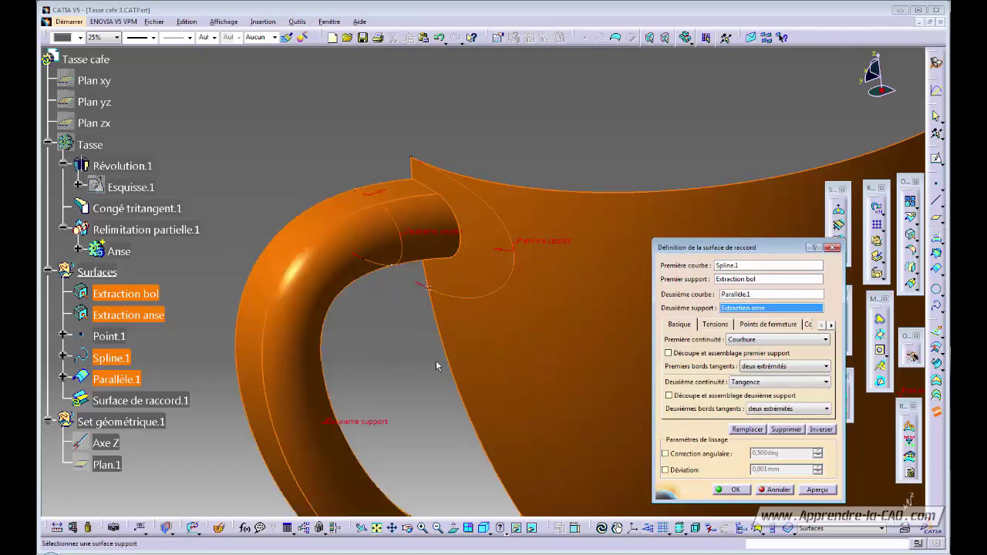
{"action": "left_click", "coordinate": [756, 382]}
{"action": "left_click", "coordinate": [765, 410]}
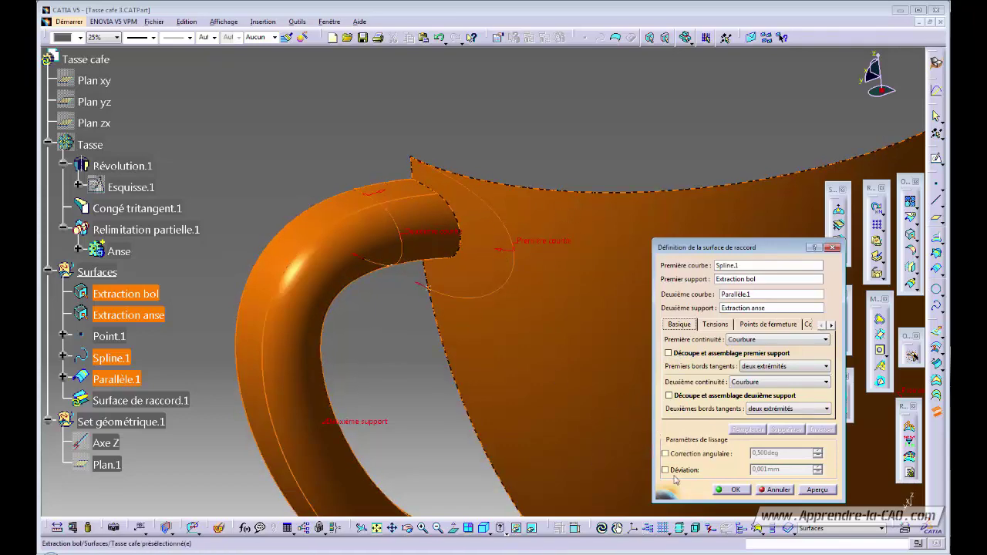
{"action": "left_click", "coordinate": [818, 490]}
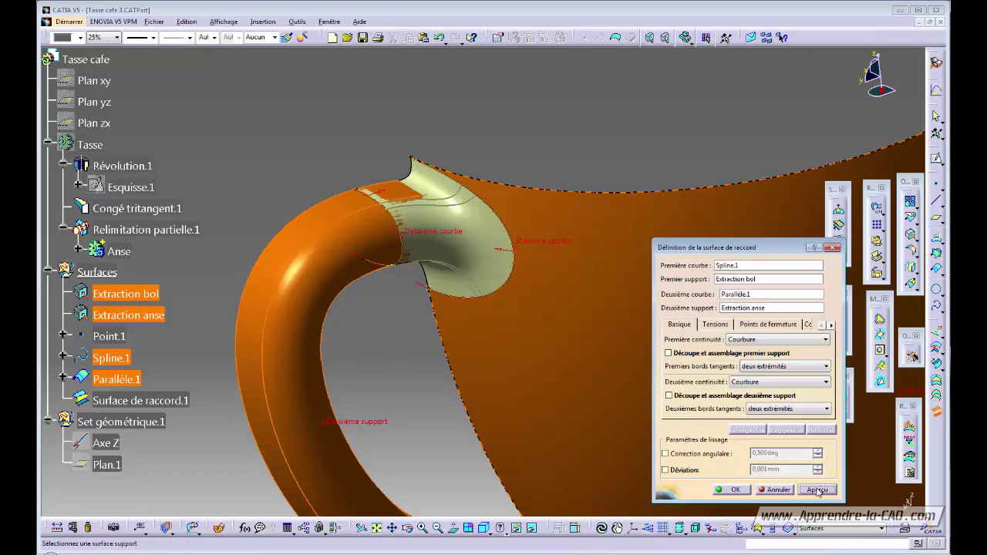
Step: Inspect the previewed blend surface from both sides and create it between the cup spline and the handle curve
{"action": "middle_click_drag", "start_coordinate": [532, 301], "coordinate": [443, 297]}
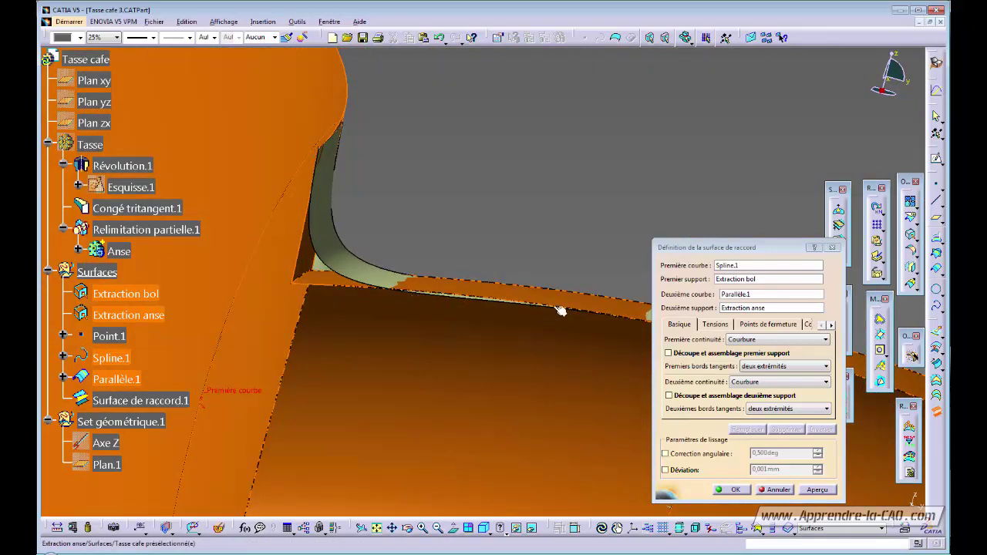
{"action": "middle_click_drag", "start_coordinate": [448, 301], "coordinate": [504, 417]}
{"action": "left_click", "coordinate": [734, 490]}
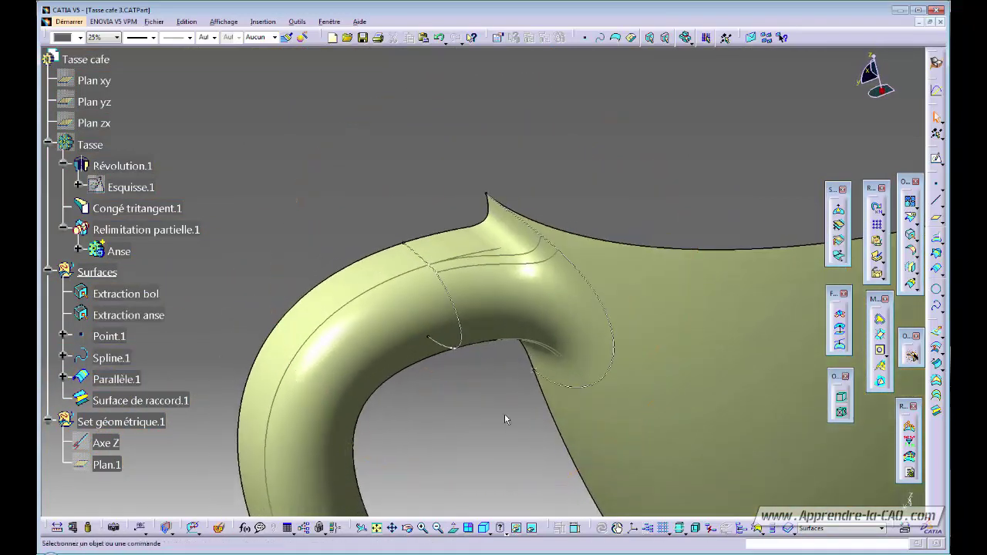
Step: Colour the upper blend surface between cup and handle cyan
{"action": "left_click", "coordinate": [162, 402]}
{"action": "left_click", "coordinate": [80, 38]}
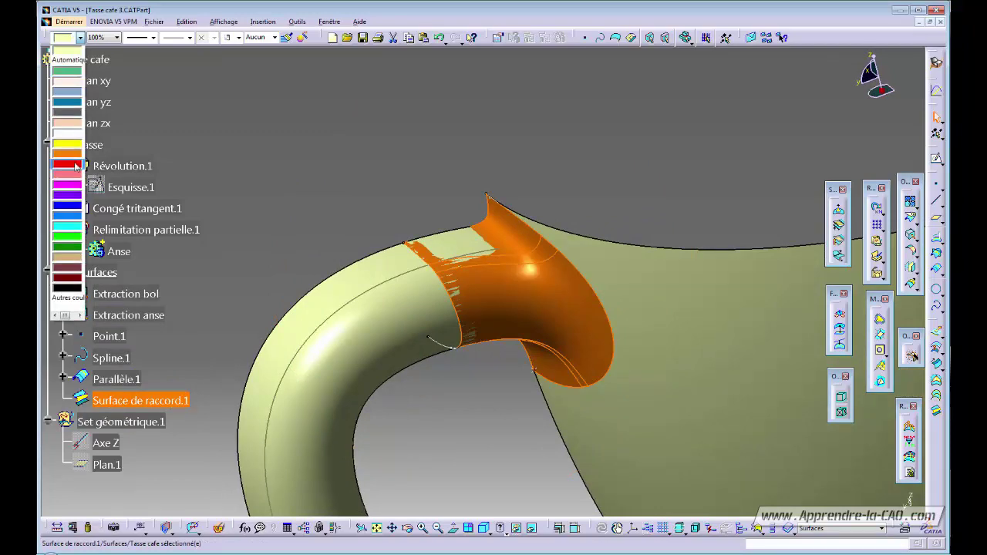
{"action": "left_click", "coordinate": [70, 228]}
{"action": "middle_click_drag", "start_coordinate": [324, 194], "coordinate": [425, 432]}
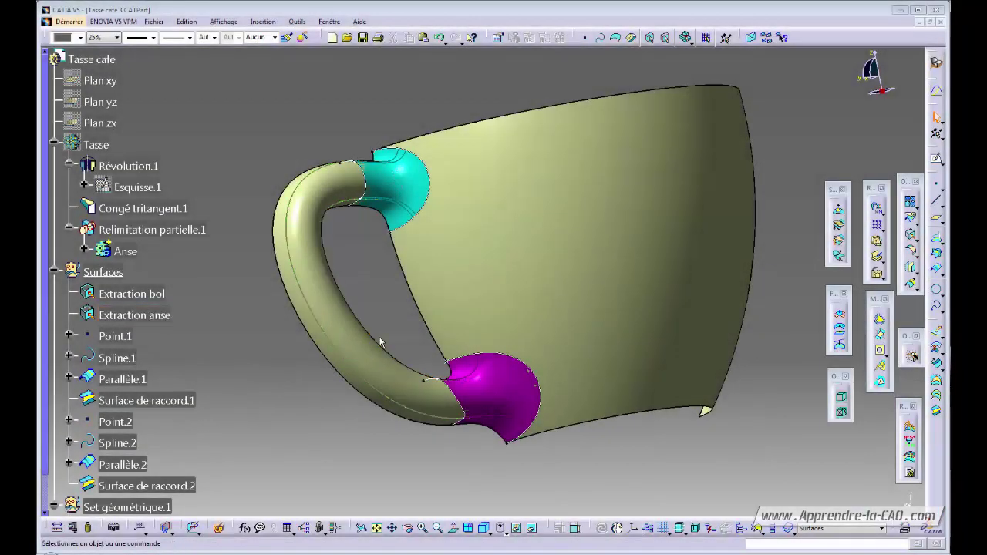
Step: Hide the Extraction bol and Extraction anse surfaces so only the blend surfaces and their curves remain displayed
{"action": "middle_click_drag", "start_coordinate": [396, 311], "coordinate": [416, 332]}
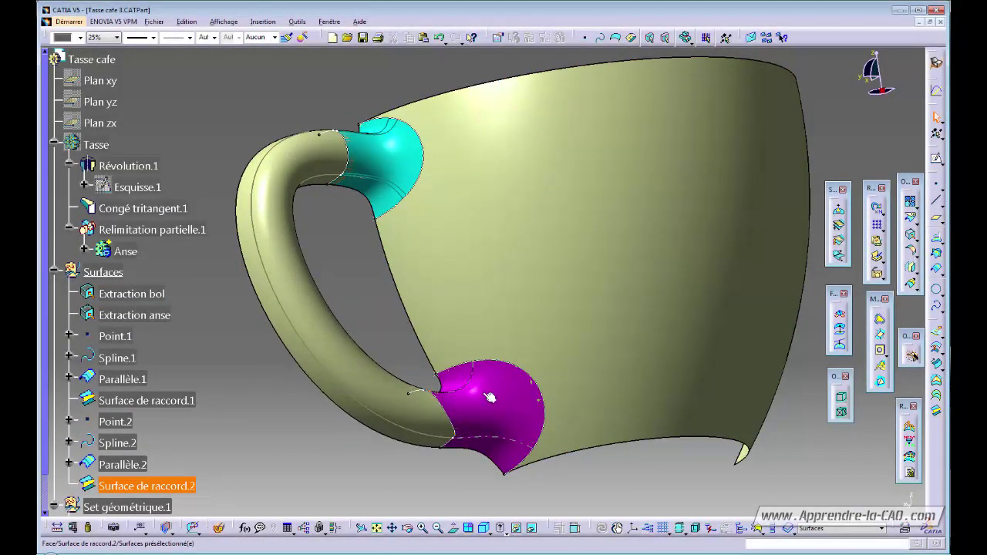
{"action": "middle_click_drag", "start_coordinate": [486, 401], "coordinate": [324, 406]}
{"action": "left_click", "coordinate": [147, 293]}
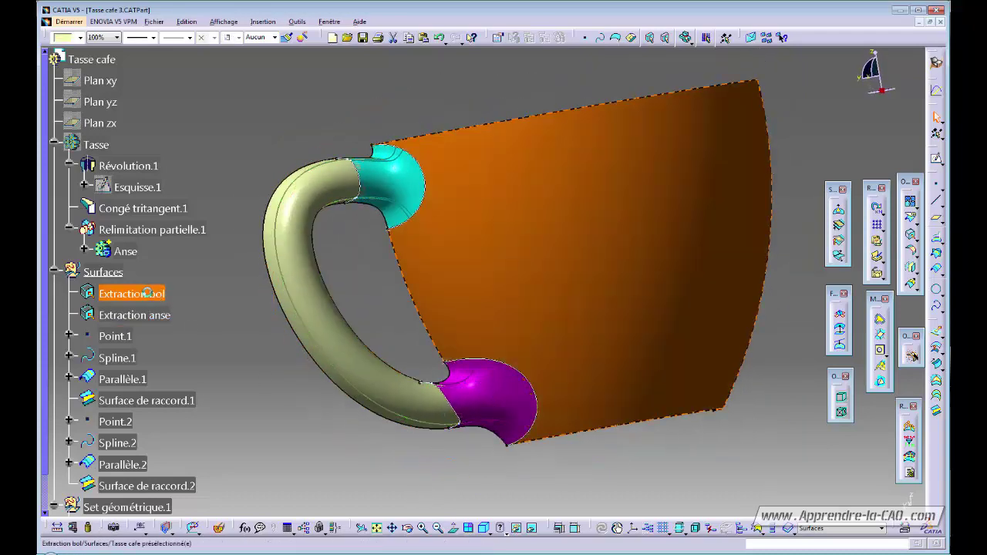
{"action": "key", "text": "ctrl+h"}
{"action": "left_click", "coordinate": [150, 315]}
{"action": "key", "text": "ctrl+h"}
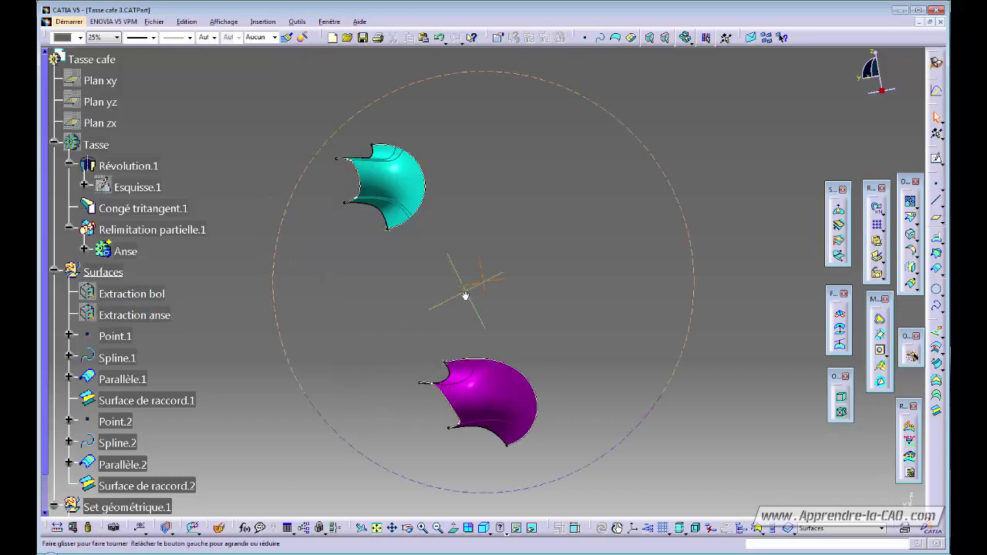
{"action": "middle_click_drag", "start_coordinate": [465, 295], "coordinate": [410, 331]}
Step: Hide the upper blend's construction elements Point.1, Spline.1 and Parallèle.1
{"action": "left_click", "coordinate": [114, 336]}
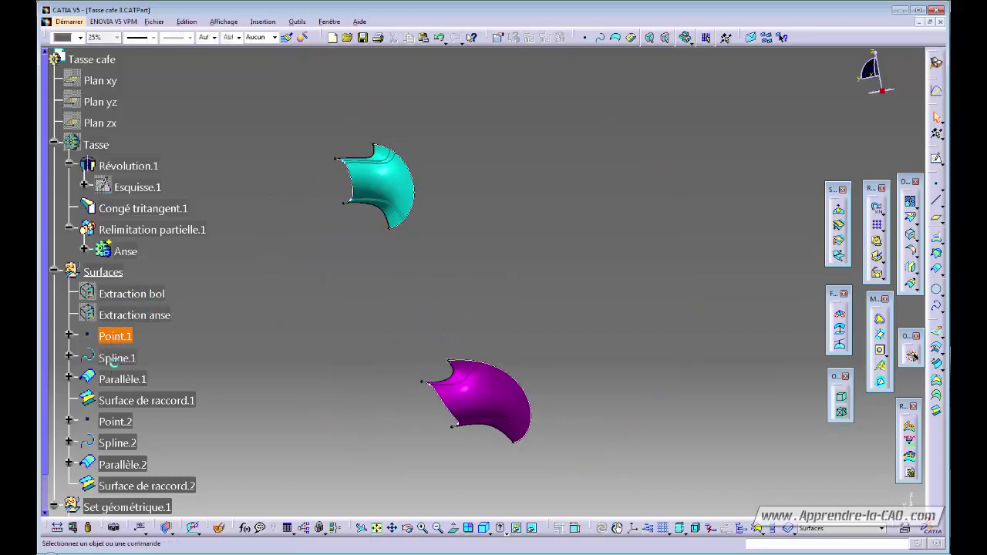
{"action": "key", "text": "ctrl+h"}
{"action": "left_click", "coordinate": [116, 358]}
{"action": "key", "text": "ctrl+h"}
{"action": "left_click", "coordinate": [122, 378]}
{"action": "key", "text": "ctrl+h"}
{"action": "left_click", "coordinate": [145, 400]}
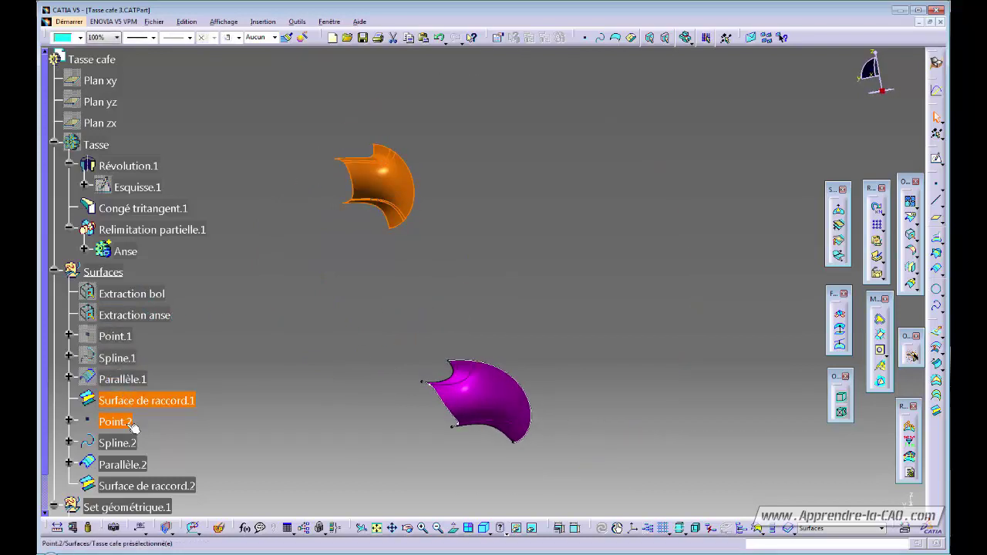
Step: Hide the lower blend's construction elements Point.2, Spline.2 and Parallèle.2
{"action": "left_click", "coordinate": [131, 424]}
{"action": "key", "text": "ctrl+h"}
{"action": "left_click", "coordinate": [127, 443]}
{"action": "key", "text": "ctrl+h"}
{"action": "left_click", "coordinate": [142, 466]}
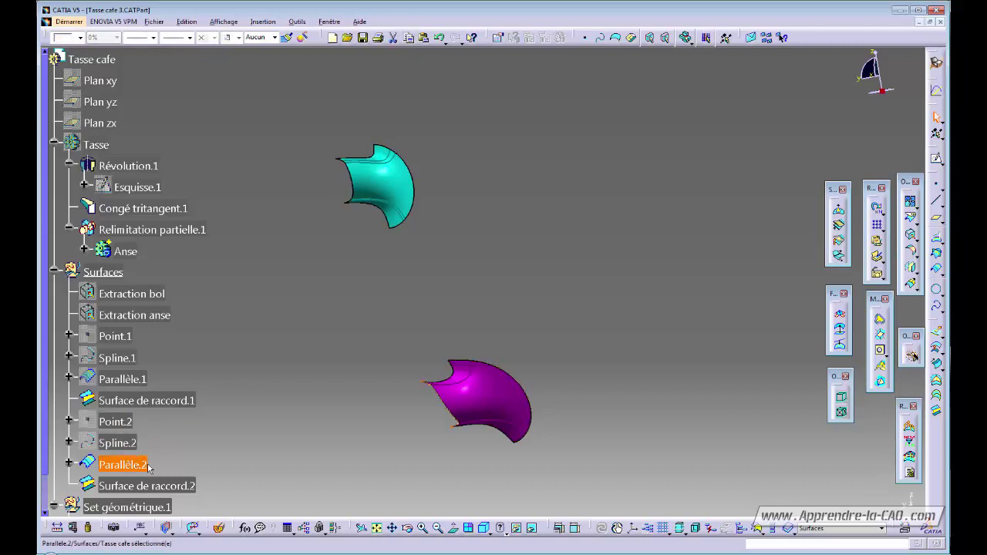
{"action": "key", "text": "ctrl+h"}
Step: Show the solid Tasse body again together with the two blend surfaces
{"action": "middle_click_drag", "start_coordinate": [493, 362], "coordinate": [344, 347]}
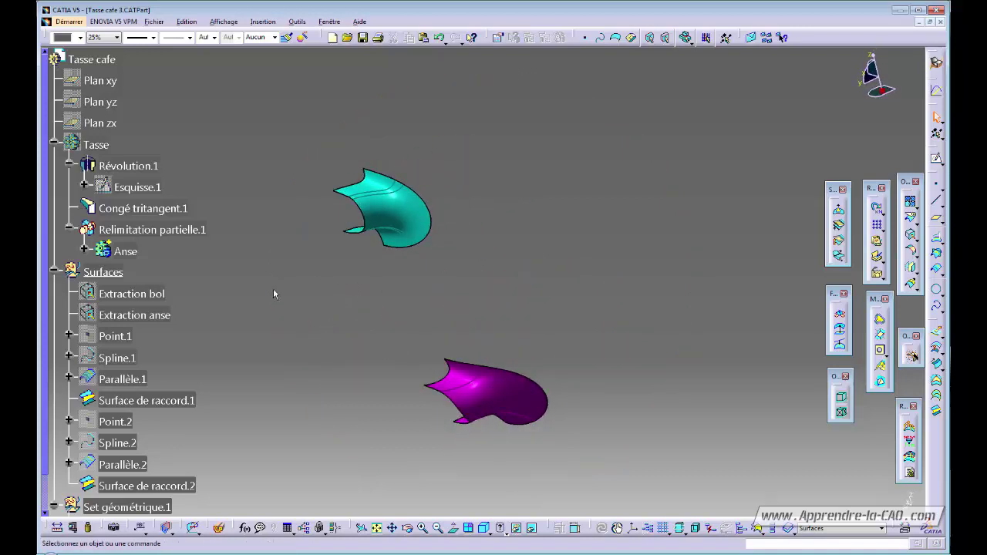
{"action": "left_click", "coordinate": [113, 146]}
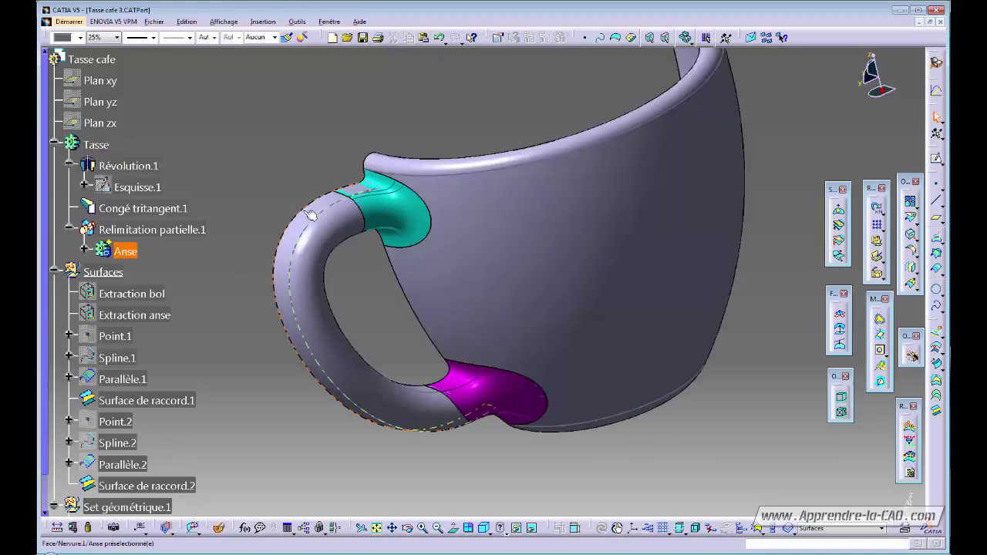
Step: Examine the gaps between the lower blend surface and the solid cup and handle at the section face
{"action": "middle_click_drag", "start_coordinate": [357, 332], "coordinate": [528, 272]}
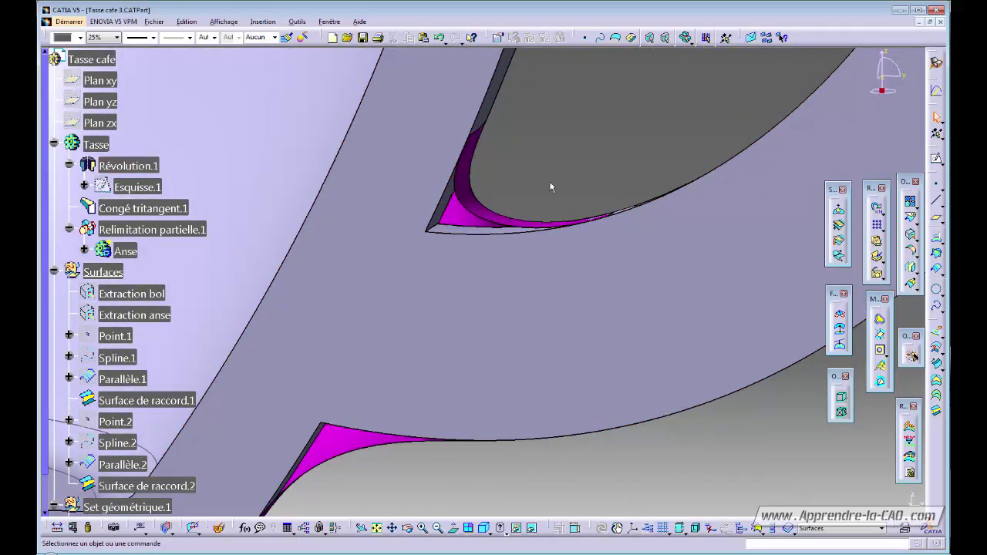
{"action": "middle_click_drag", "start_coordinate": [551, 187], "coordinate": [489, 214]}
{"action": "middle_click_drag", "start_coordinate": [546, 198], "coordinate": [617, 210]}
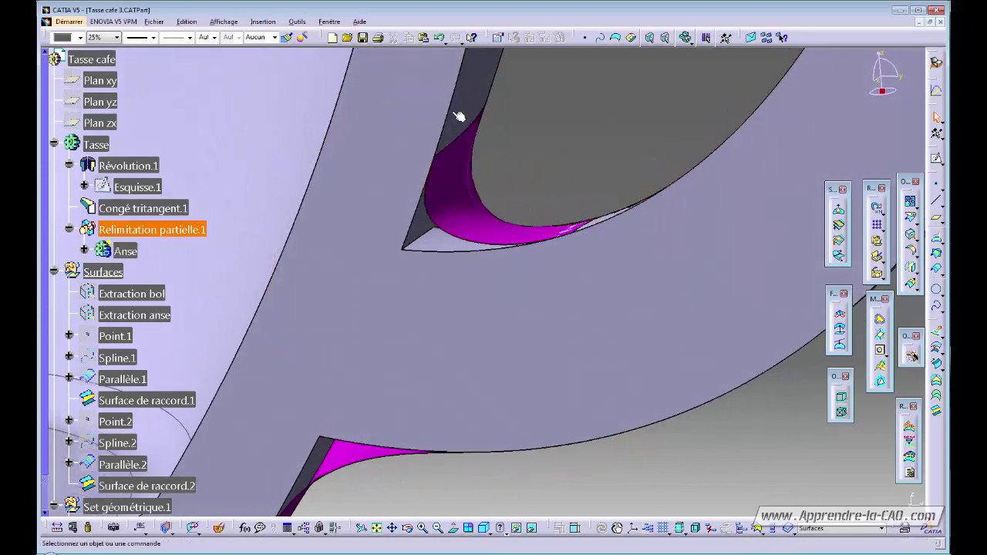
{"action": "middle_click_drag", "start_coordinate": [540, 183], "coordinate": [461, 223]}
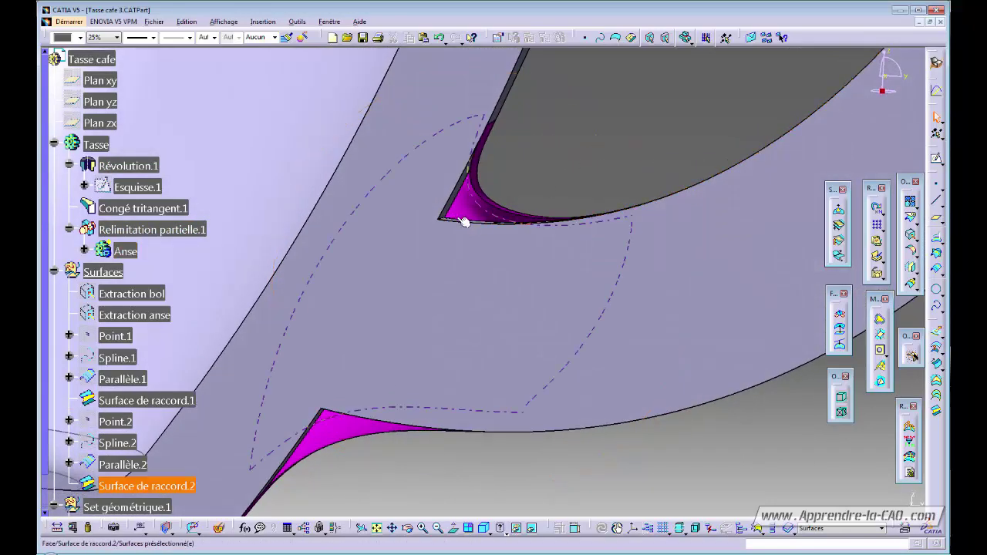
{"action": "middle_click_drag", "start_coordinate": [569, 153], "coordinate": [473, 276]}
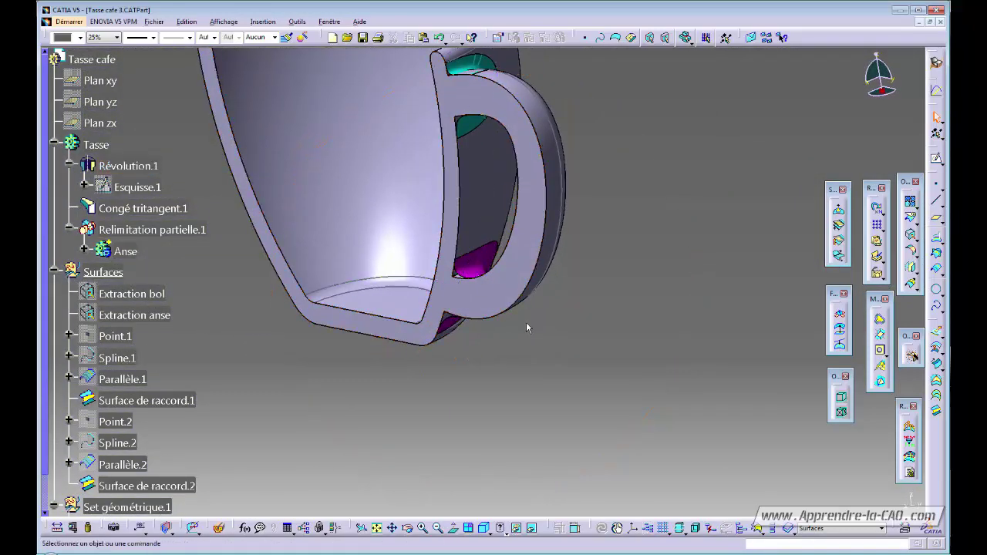
{"action": "middle_click_drag", "start_coordinate": [442, 380], "coordinate": [474, 221]}
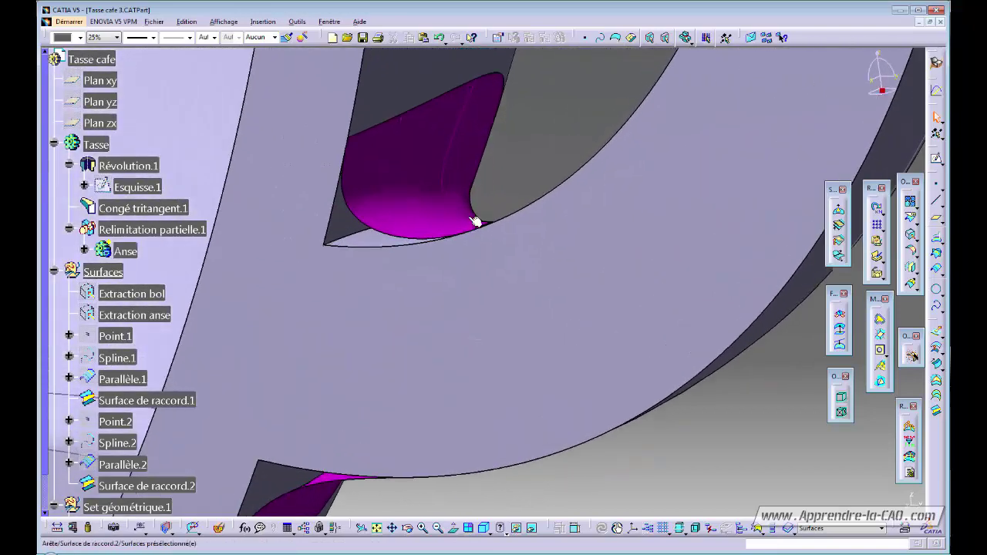
{"action": "middle_click_drag", "start_coordinate": [351, 192], "coordinate": [375, 375]}
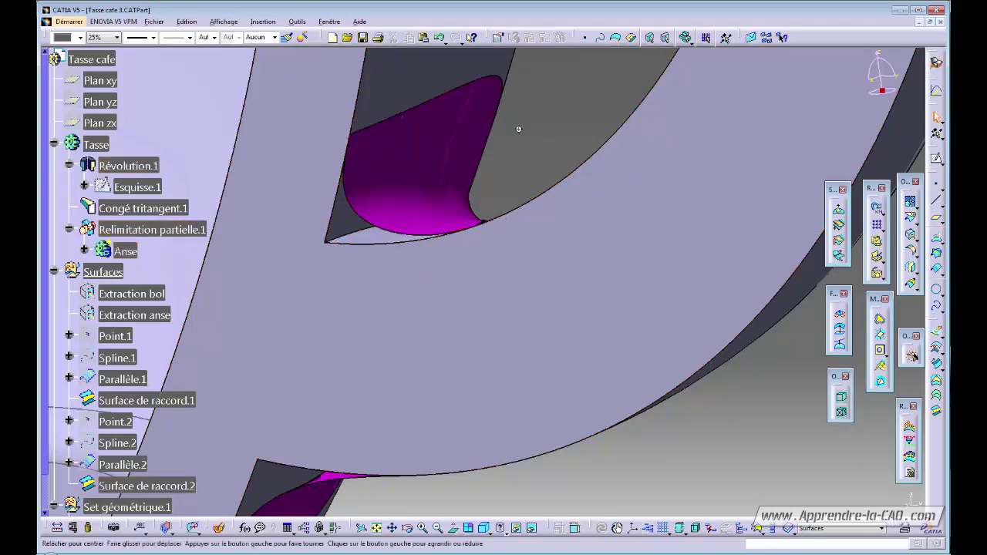
{"action": "middle_click_drag", "start_coordinate": [520, 128], "coordinate": [461, 395]}
{"action": "middle_click_drag", "start_coordinate": [540, 361], "coordinate": [307, 319]}
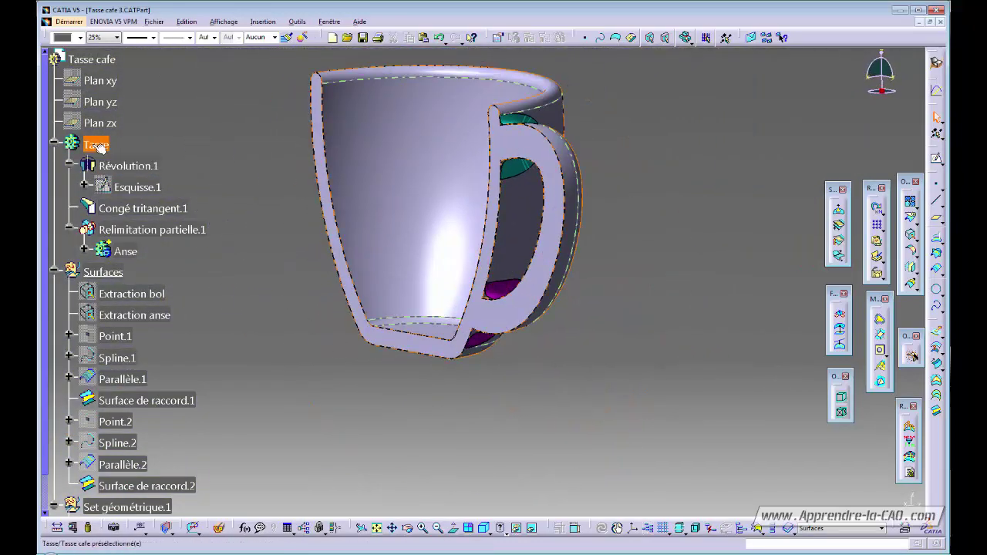
Step: Make the Tasse body the active work object and switch to the Part Design workbench
{"action": "right_click", "coordinate": [94, 145]}
{"action": "left_click", "coordinate": [144, 223]}
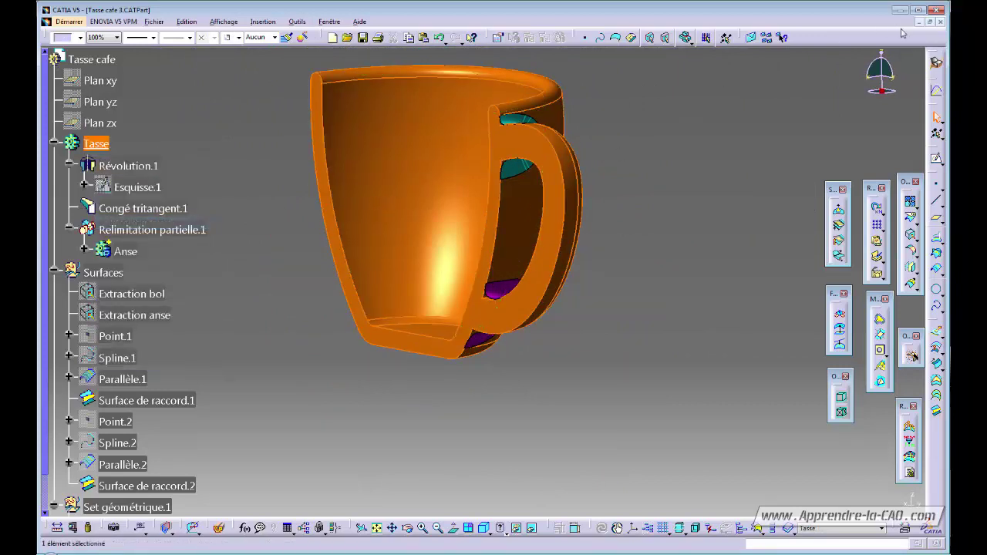
{"action": "left_click", "coordinate": [936, 64]}
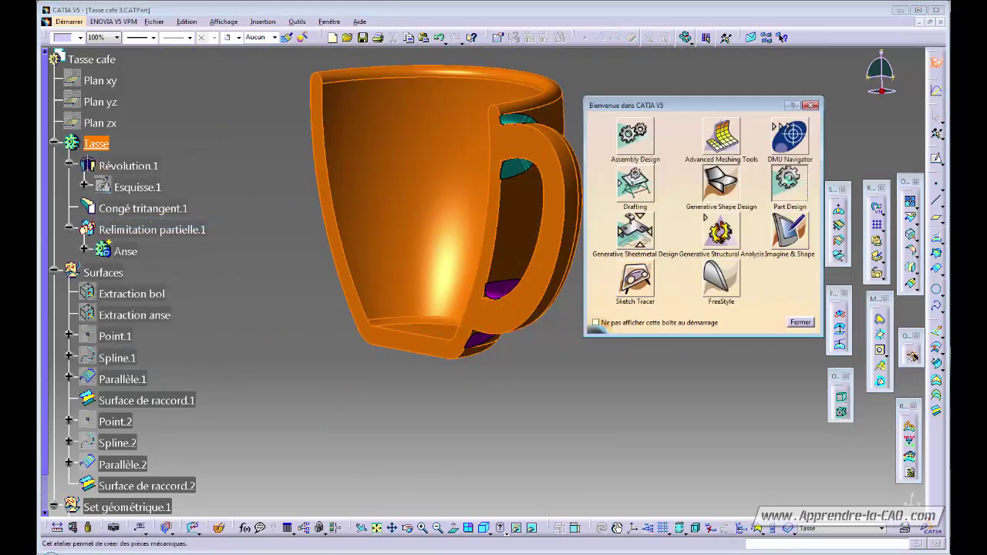
{"action": "left_click", "coordinate": [789, 183]}
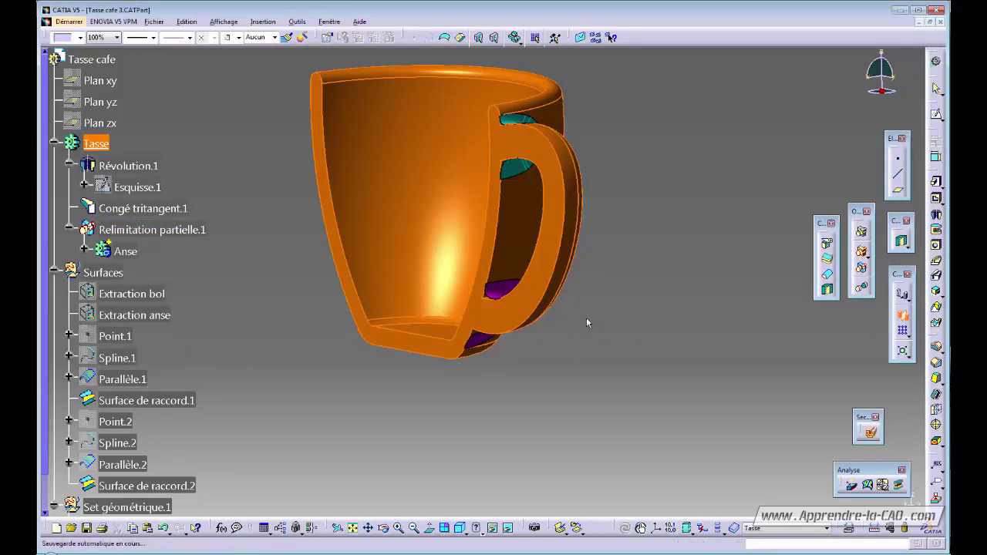
Step: Mirror the half-cup body about its flat section face to complete the cup and handle
{"action": "left_click", "coordinate": [489, 322]}
{"action": "left_click", "coordinate": [833, 479]}
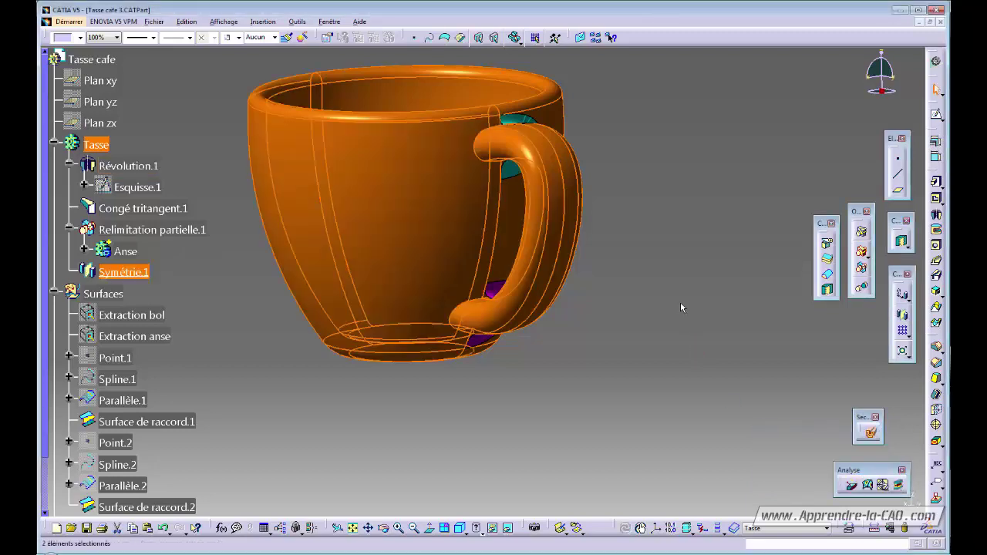
{"action": "middle_click_drag", "start_coordinate": [680, 301], "coordinate": [528, 386]}
{"action": "middle_click_drag", "start_coordinate": [573, 384], "coordinate": [386, 293]}
Step: Make the Surfaces geometrical set the active work object and switch to the Generative Shape Design workbench
{"action": "right_click", "coordinate": [102, 293]}
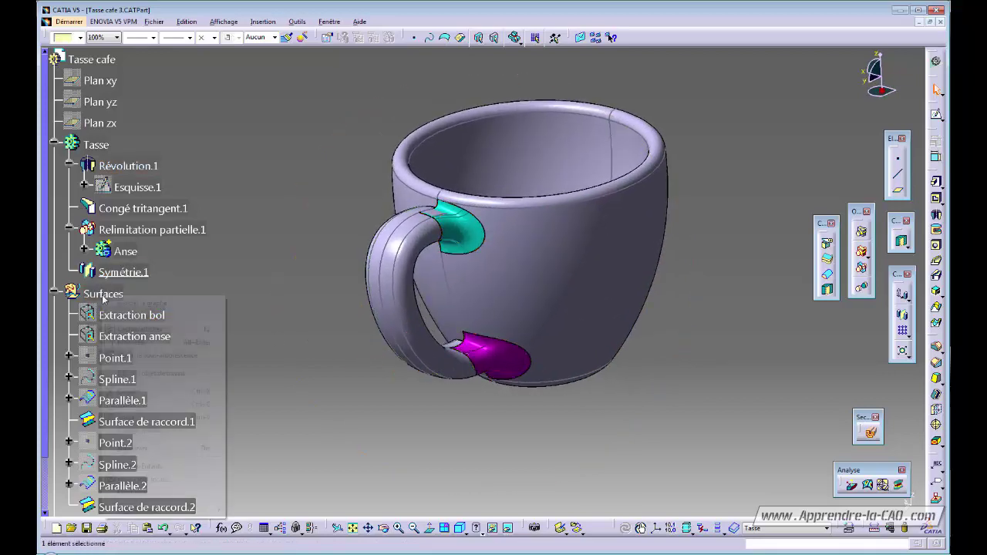
{"action": "left_click", "coordinate": [213, 315]}
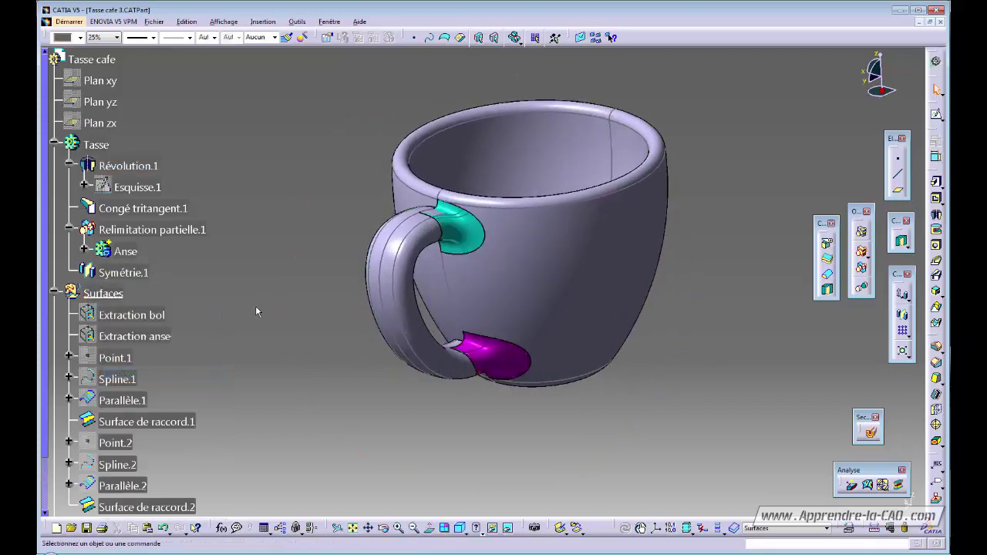
{"action": "left_click", "coordinate": [936, 62]}
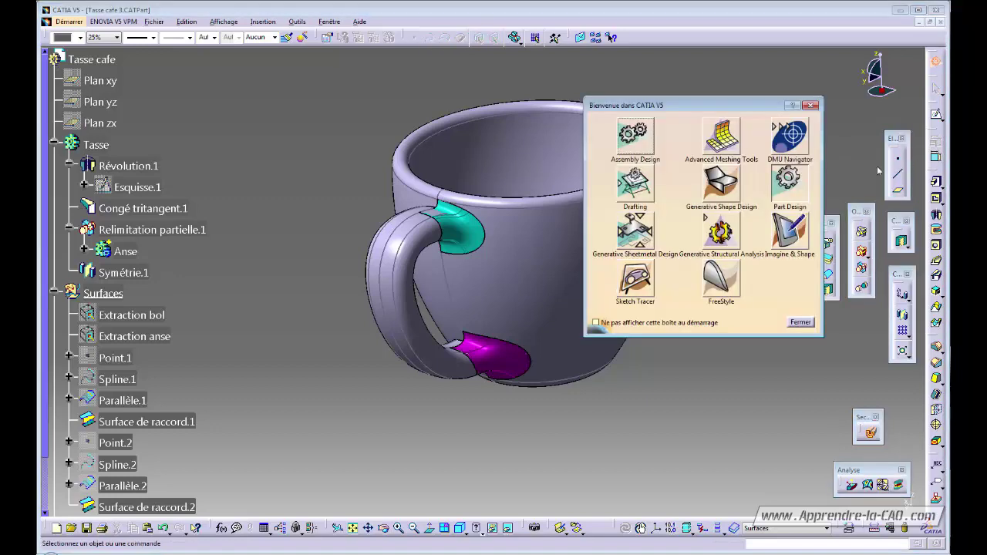
{"action": "left_click", "coordinate": [722, 185]}
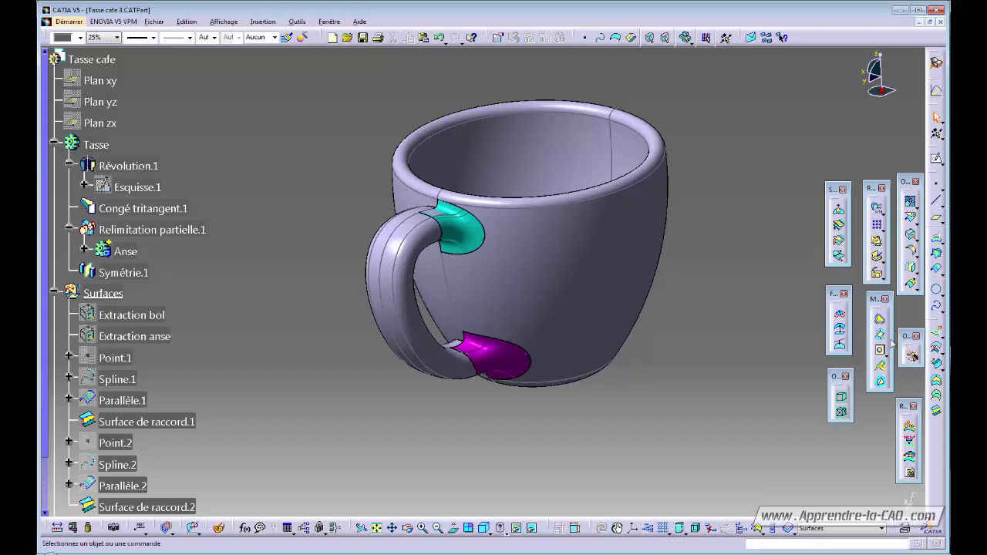
Step: Create a symmetry of the upper cyan blend surface about the YZ plane
{"action": "left_click", "coordinate": [912, 270]}
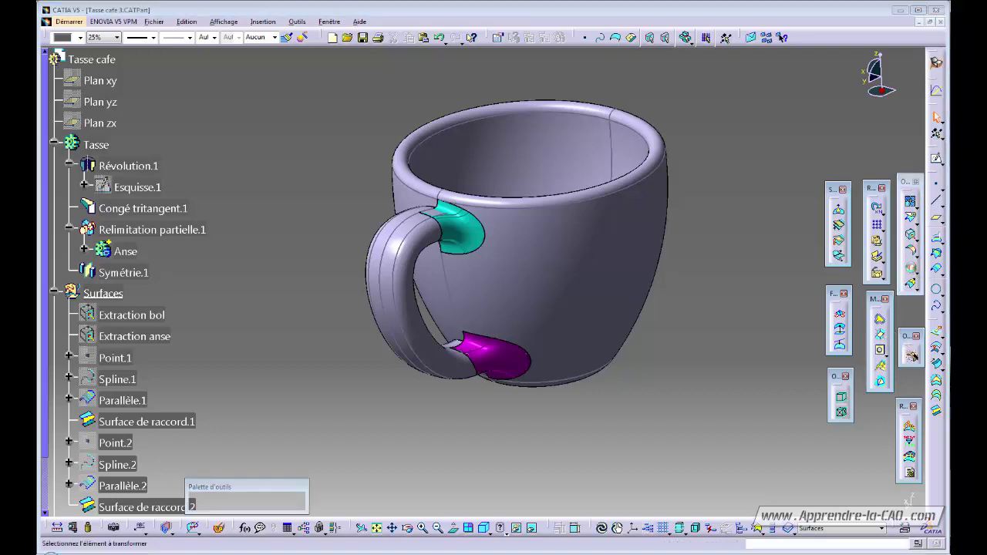
{"action": "left_click", "coordinate": [478, 240]}
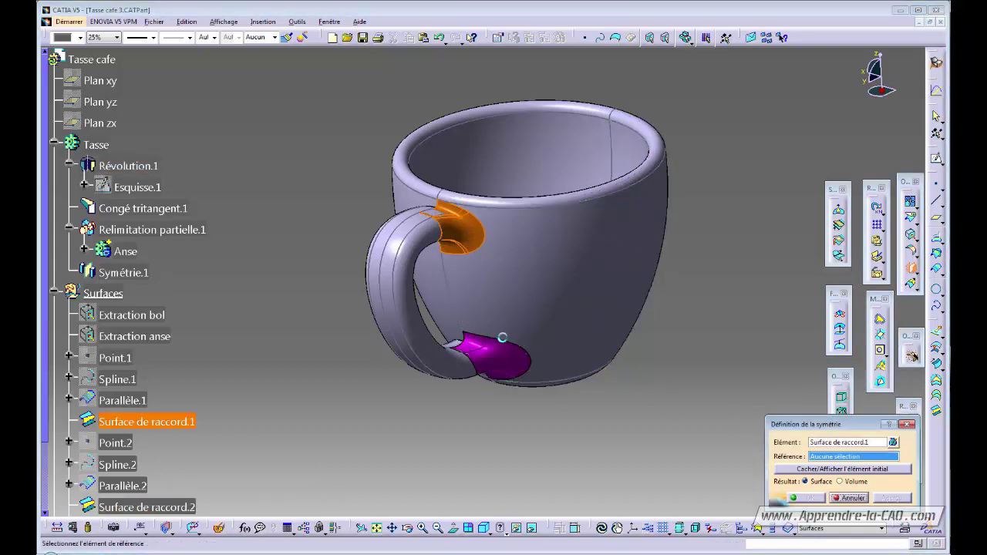
{"action": "right_click", "coordinate": [834, 460]}
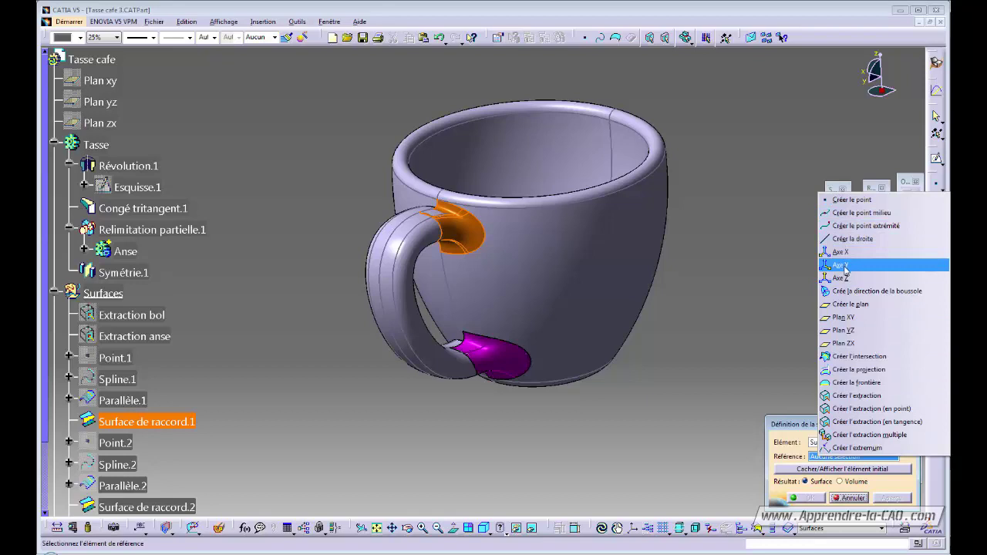
{"action": "left_click", "coordinate": [862, 331]}
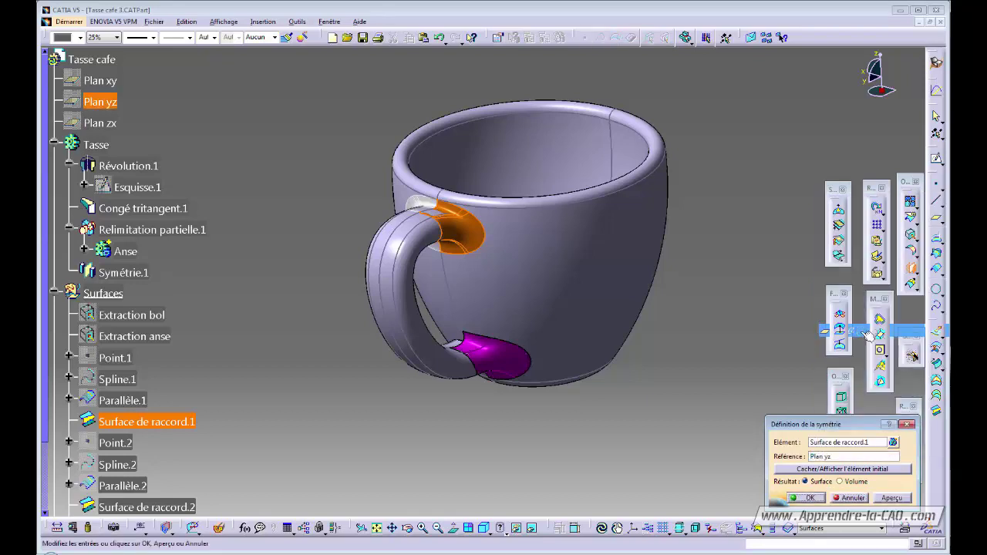
{"action": "left_click", "coordinate": [806, 498]}
Step: Create a symmetry of the lower magenta blend surface about the YZ plane
{"action": "left_click", "coordinate": [911, 268]}
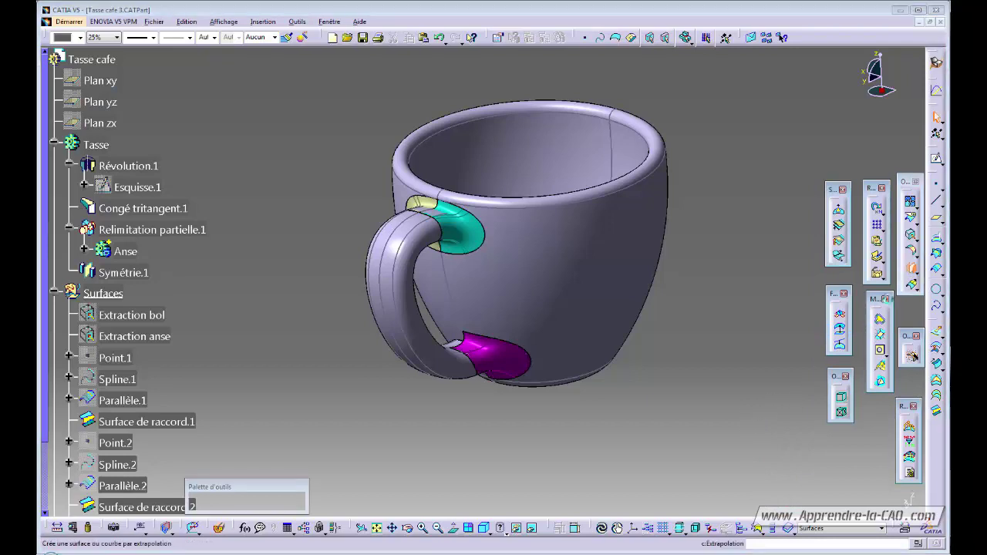
{"action": "left_click", "coordinate": [503, 355]}
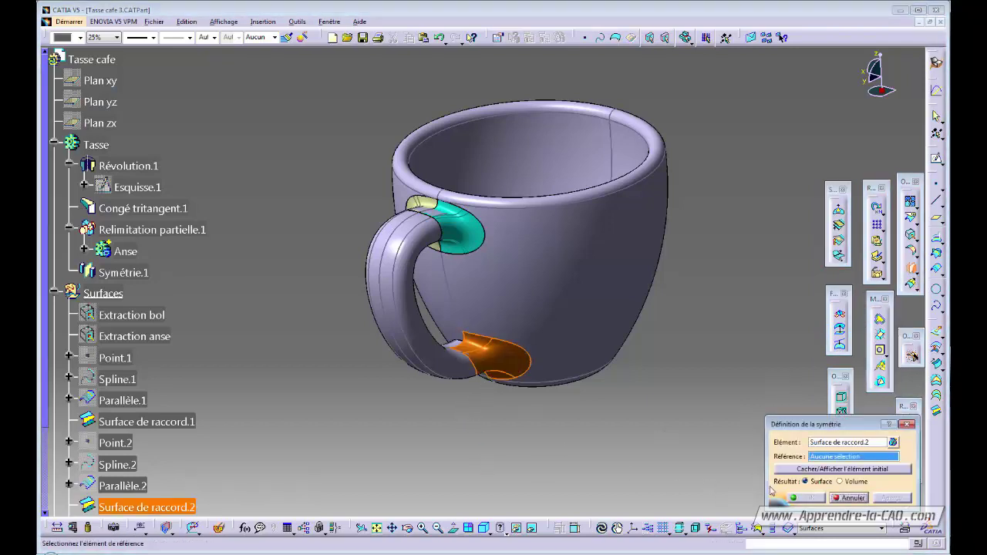
{"action": "right_click", "coordinate": [829, 460]}
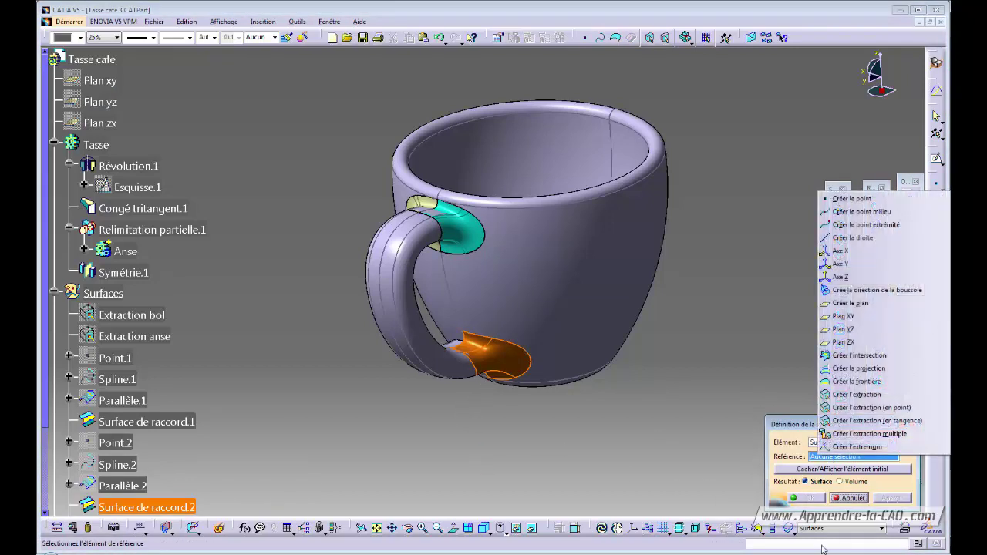
{"action": "left_click", "coordinate": [863, 331]}
{"action": "left_click", "coordinate": [810, 497]}
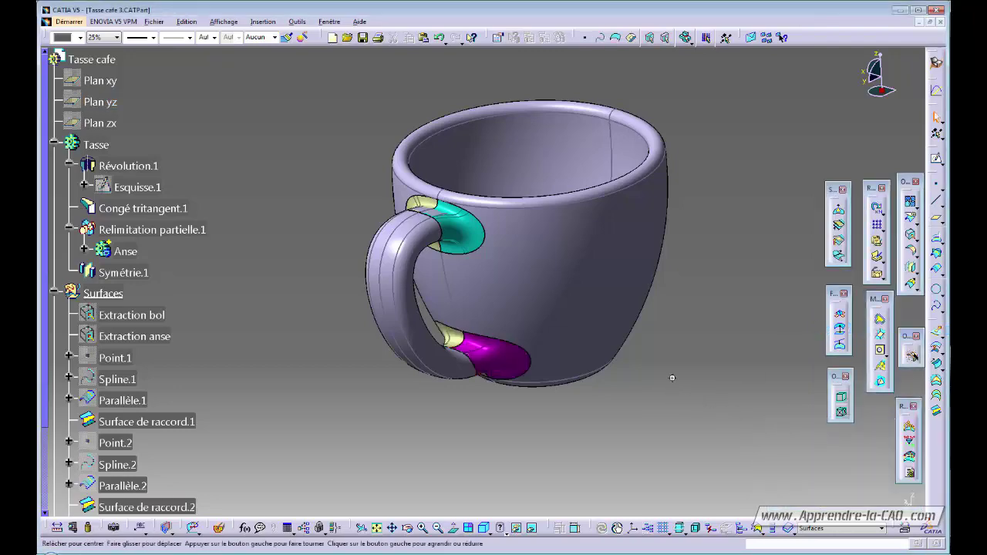
Step: Join the upper cyan blend surface with its symmetry at the top end of the handle
{"action": "middle_click_drag", "start_coordinate": [663, 371], "coordinate": [732, 388]}
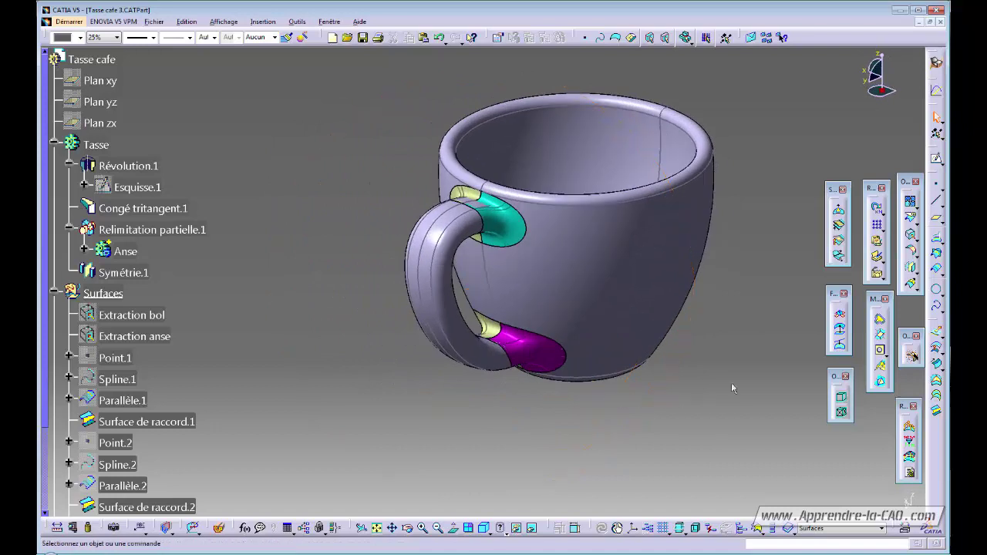
{"action": "left_click", "coordinate": [911, 202]}
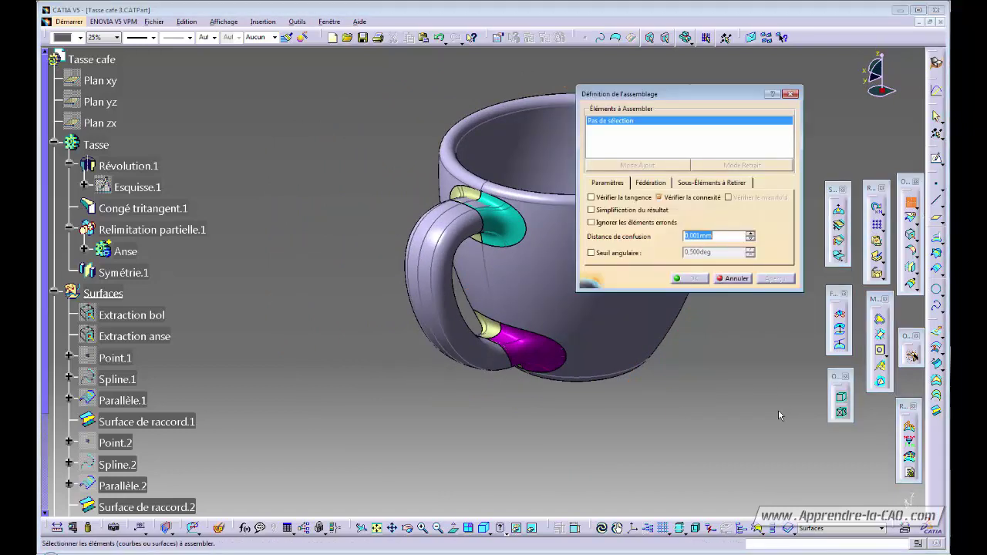
{"action": "left_click", "coordinate": [505, 220]}
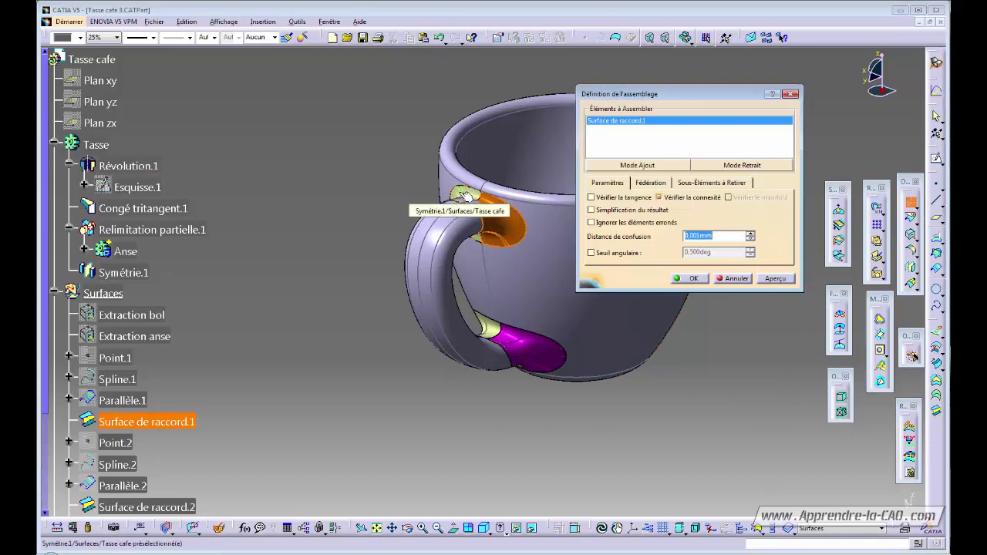
{"action": "left_click", "coordinate": [467, 199]}
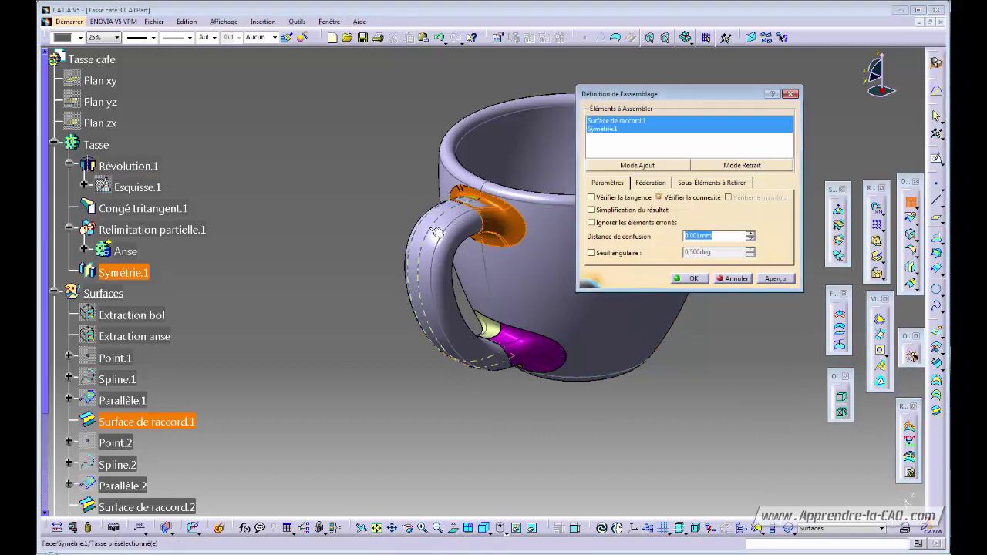
{"action": "left_click", "coordinate": [694, 278]}
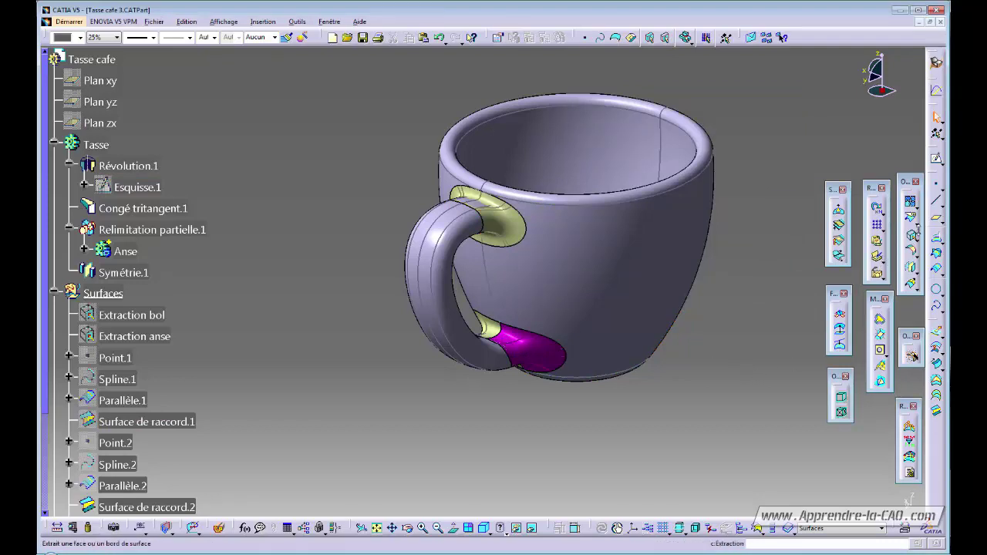
Step: Join the lower magenta blend surface with its symmetry, with the tangency check enabled
{"action": "left_click", "coordinate": [910, 202]}
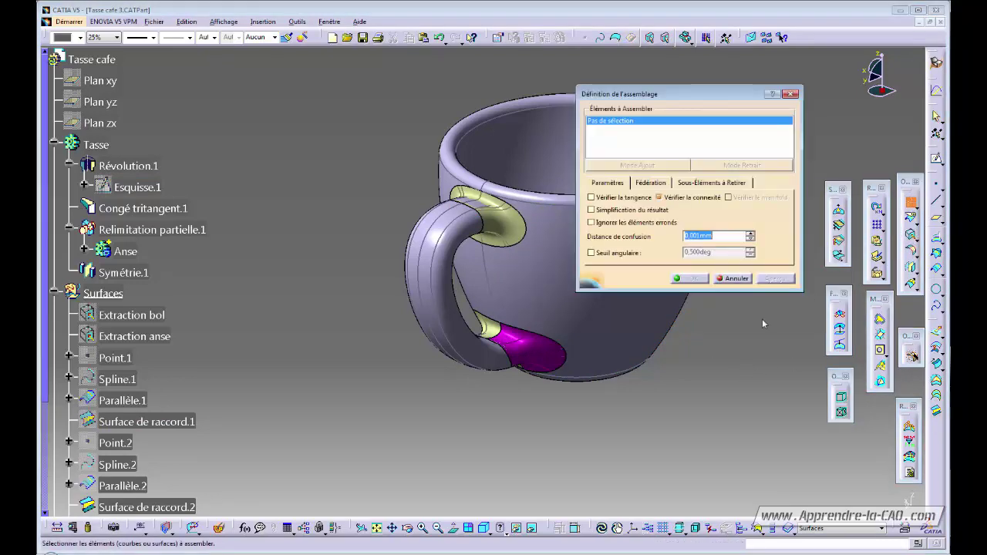
{"action": "left_click", "coordinate": [543, 352]}
{"action": "left_click", "coordinate": [491, 328]}
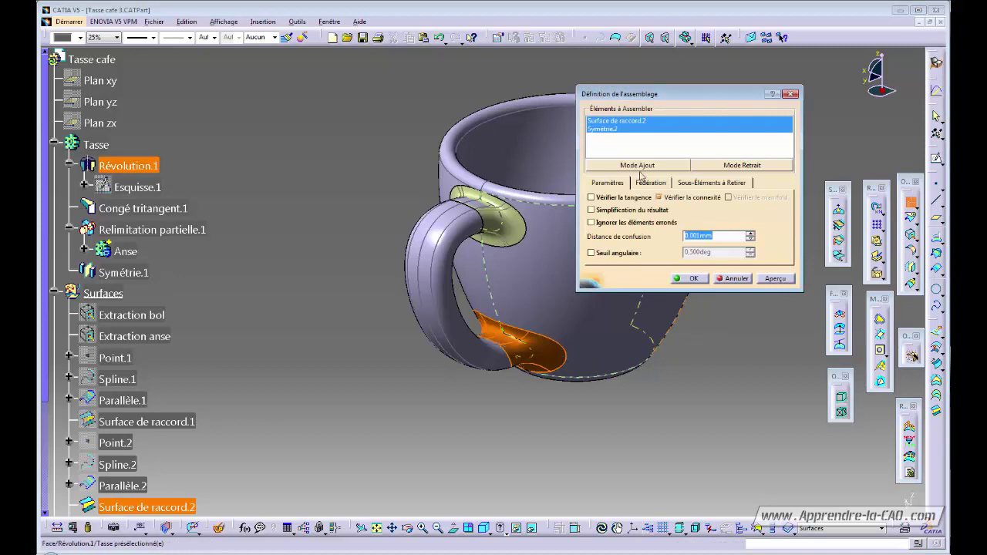
{"action": "left_click", "coordinate": [695, 280]}
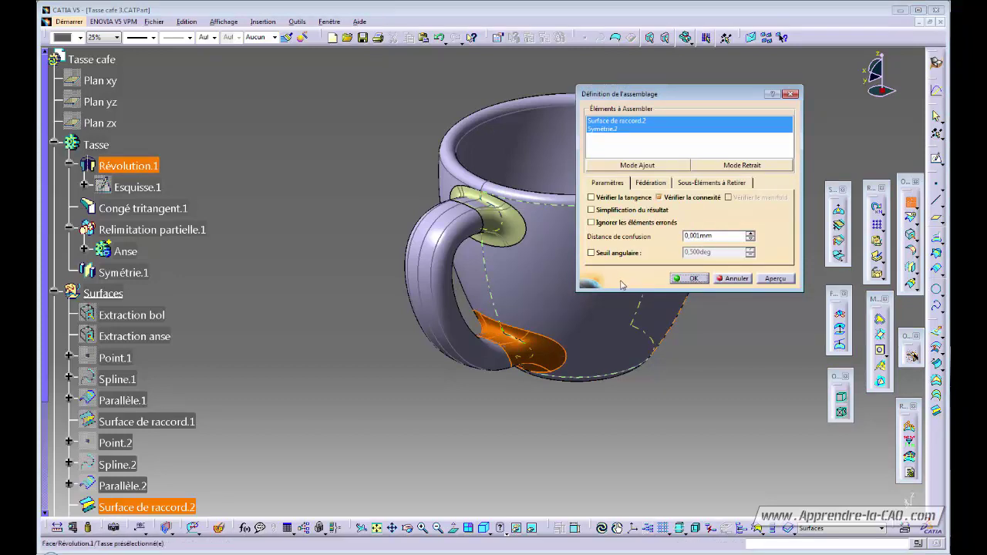
{"action": "left_click", "coordinate": [613, 197]}
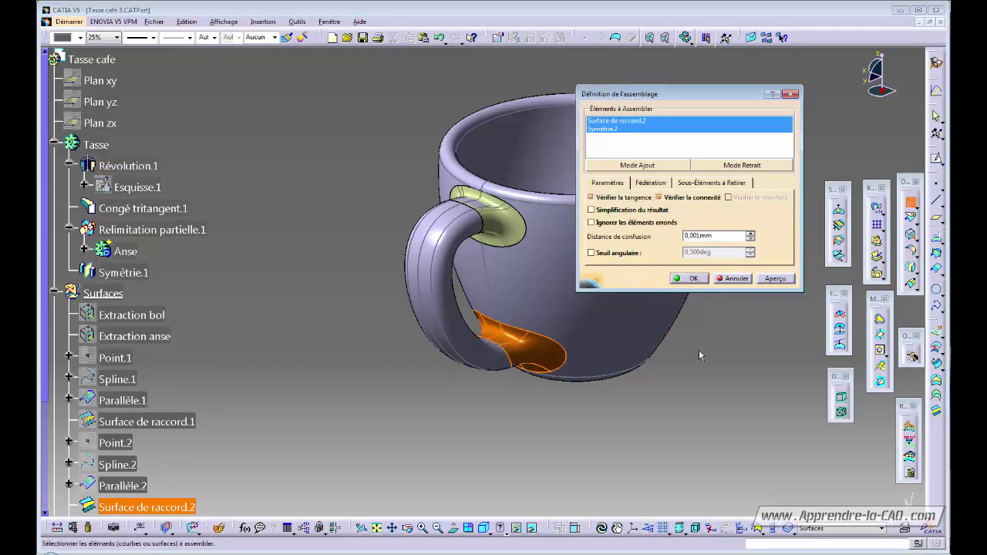
{"action": "left_click", "coordinate": [693, 278]}
Step: Make the partial trim Relimitation partielle.1 in the Tasse body the active work object
{"action": "middle_click_drag", "start_coordinate": [689, 441], "coordinate": [488, 205]}
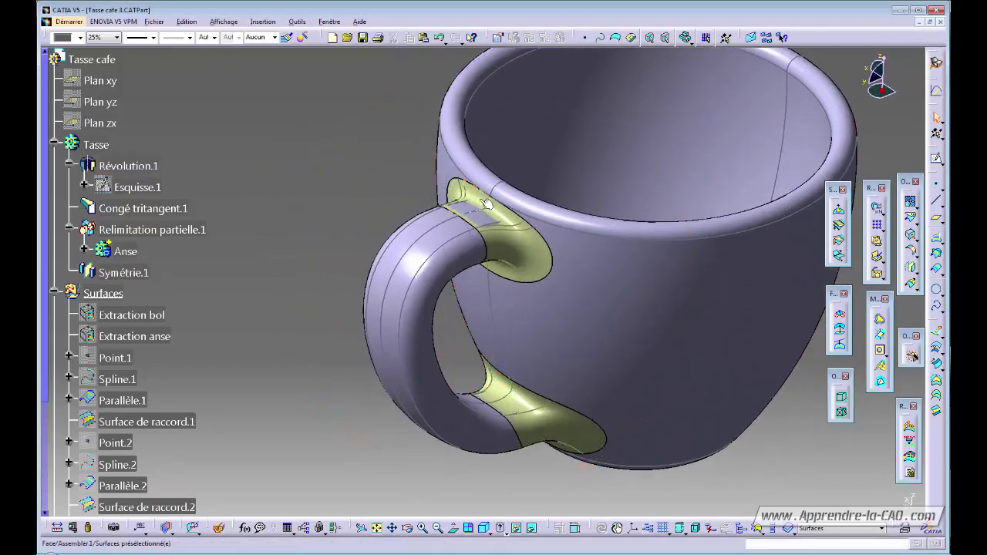
{"action": "middle_click_drag", "start_coordinate": [522, 283], "coordinate": [504, 219]}
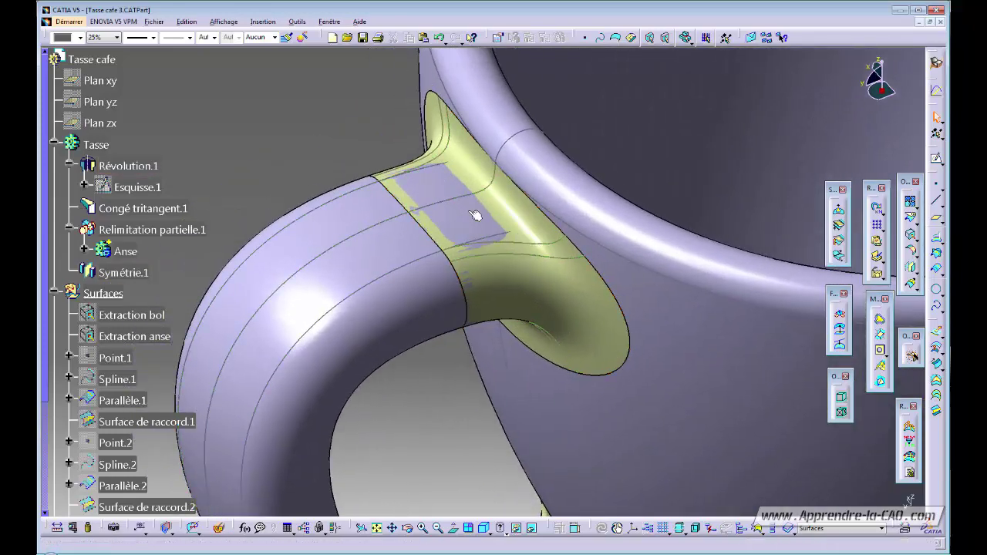
{"action": "middle_click_drag", "start_coordinate": [475, 181], "coordinate": [281, 335]}
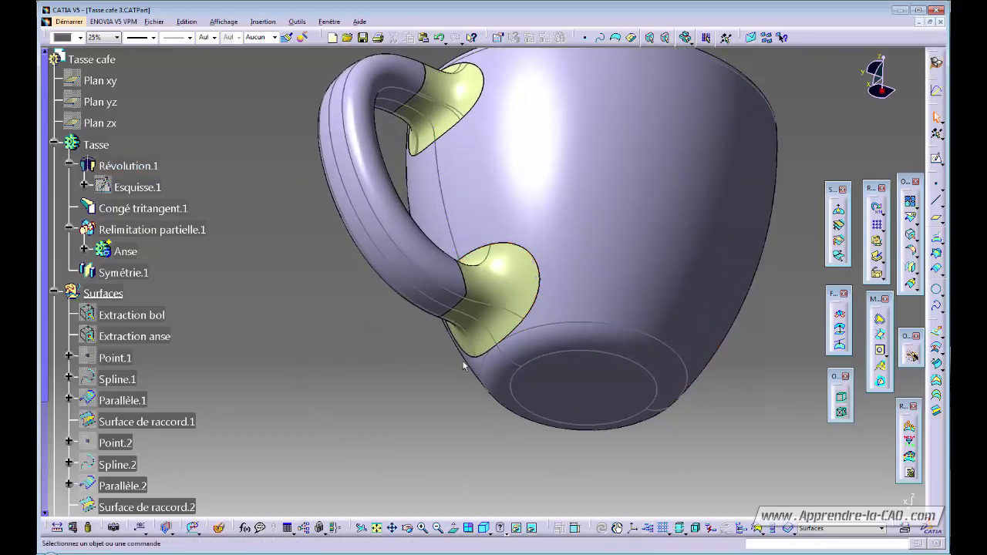
{"action": "middle_click_drag", "start_coordinate": [465, 366], "coordinate": [443, 368]}
{"action": "scroll", "coordinate": [65, 266], "scroll_direction": "down", "scroll_amount": 3}
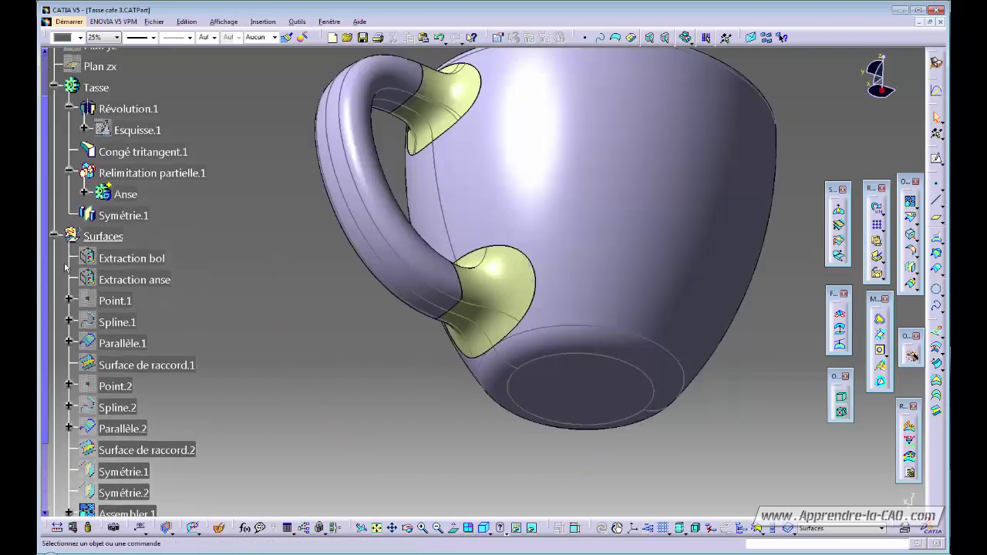
{"action": "left_click", "coordinate": [101, 237]}
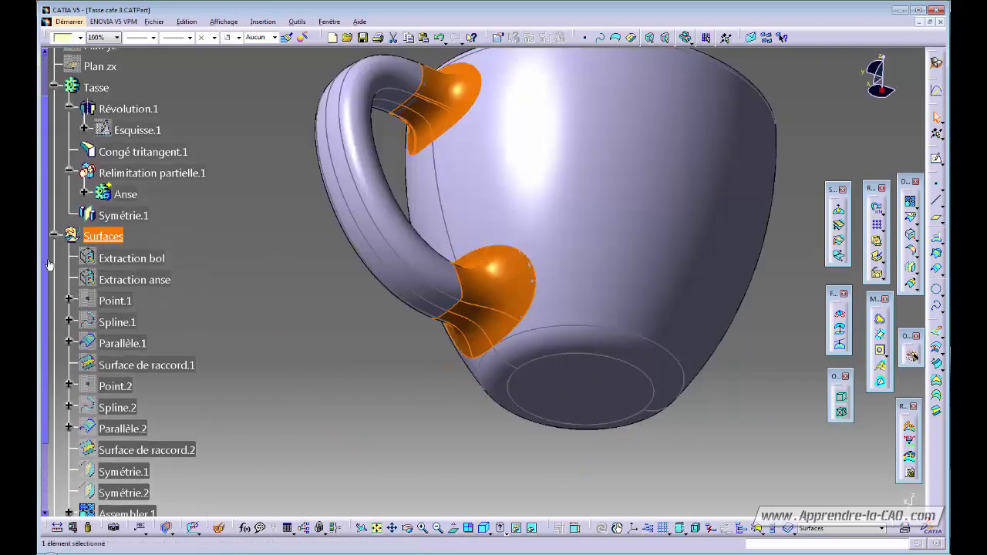
{"action": "scroll", "coordinate": [47, 262], "scroll_direction": "up", "scroll_amount": 3}
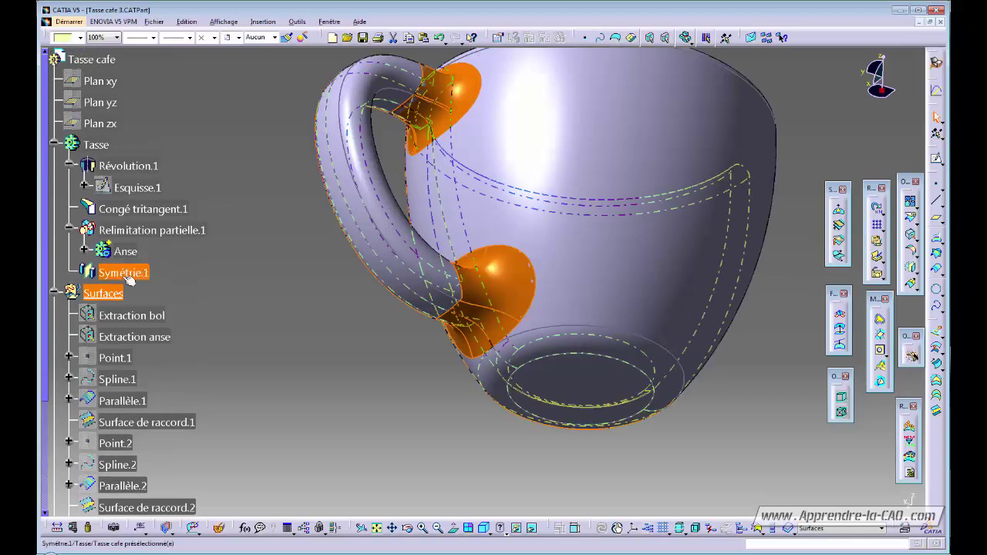
{"action": "right_click", "coordinate": [155, 232]}
{"action": "left_click", "coordinate": [208, 307]}
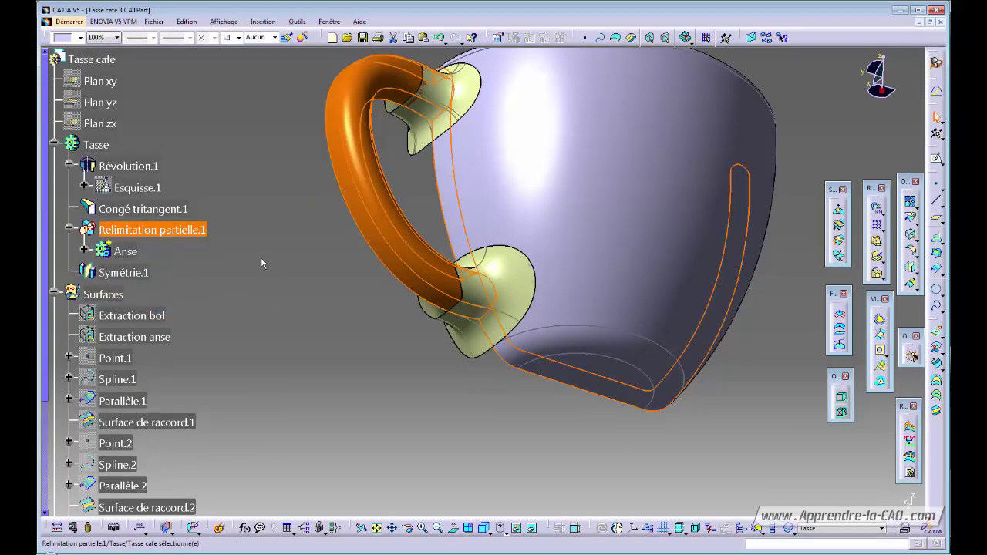
{"action": "middle_click_drag", "start_coordinate": [263, 263], "coordinate": [226, 267]}
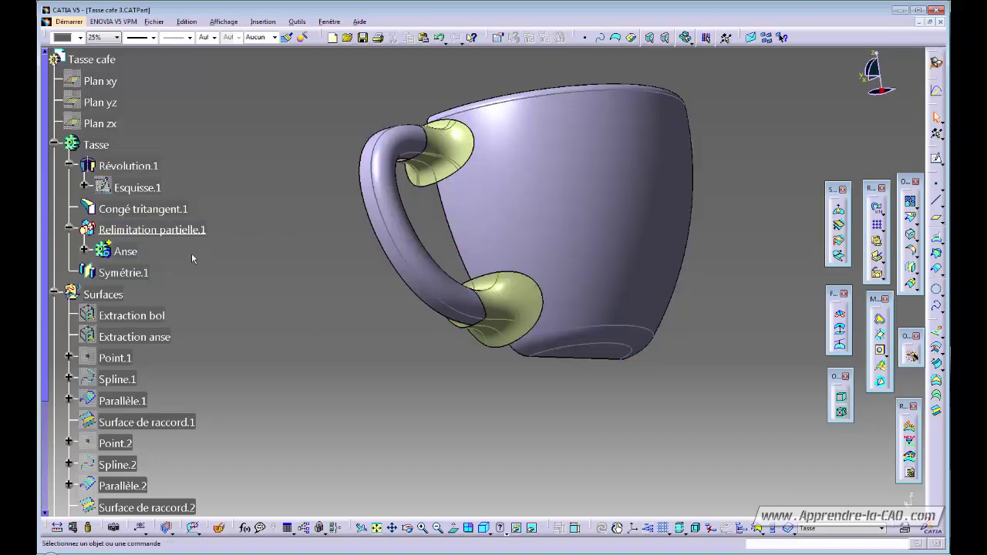
Step: Collapse the partial trim's branch and make Symétrie.1 of the Tasse body the active work object
{"action": "left_click", "coordinate": [70, 230]}
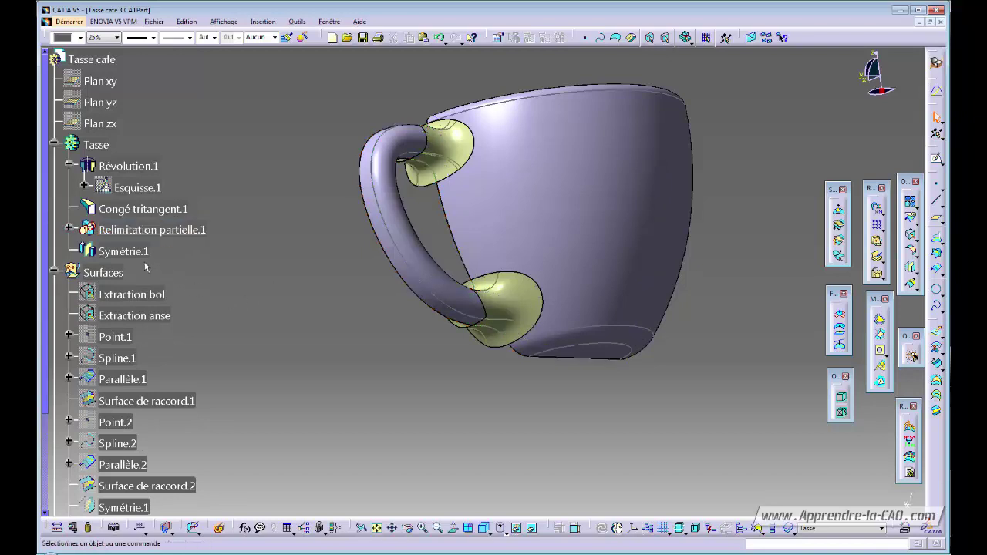
{"action": "right_click", "coordinate": [136, 254]}
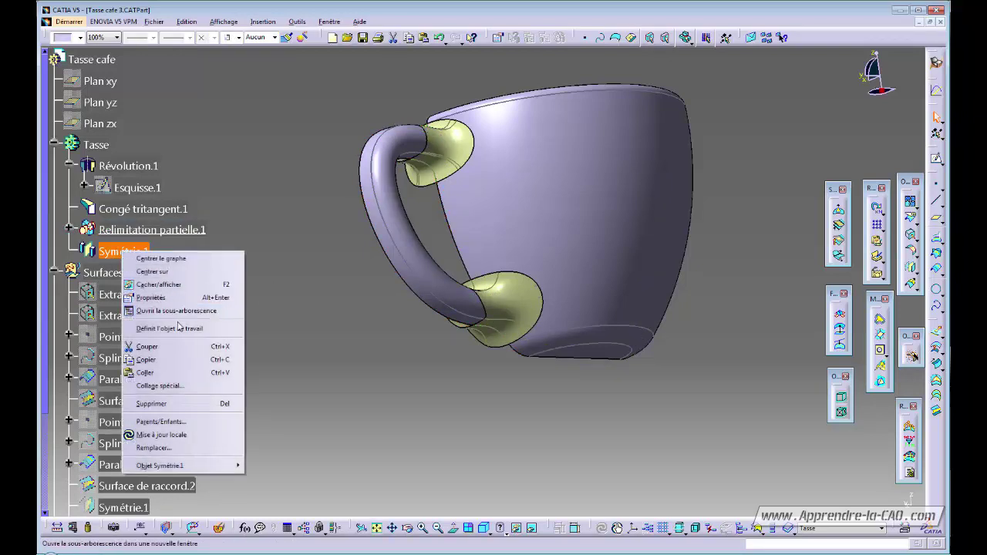
{"action": "left_click", "coordinate": [238, 260]}
{"action": "left_click", "coordinate": [243, 257]}
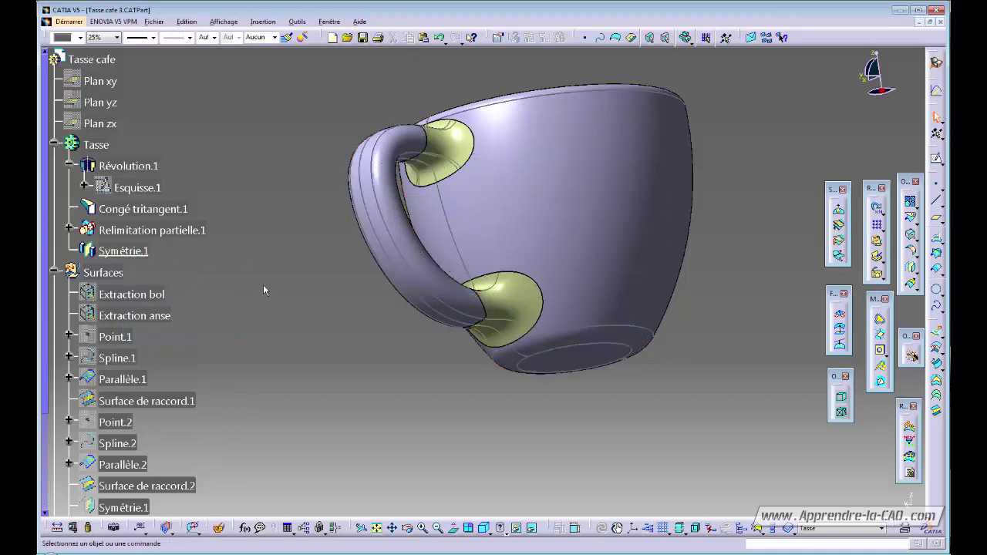
Step: Switch to the Part Design workbench
{"action": "middle_click_drag", "start_coordinate": [397, 300], "coordinate": [394, 372]}
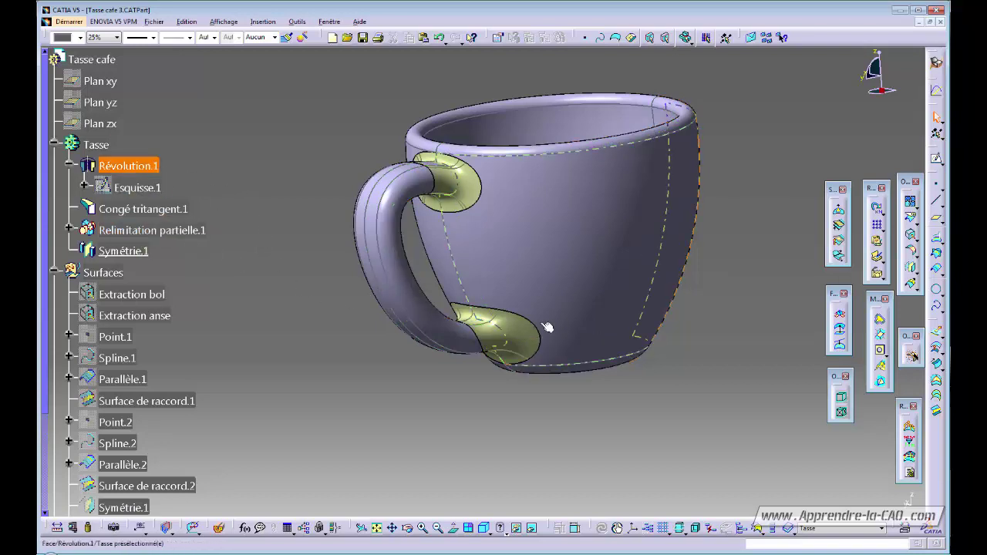
{"action": "middle_click_drag", "start_coordinate": [547, 328], "coordinate": [439, 363]}
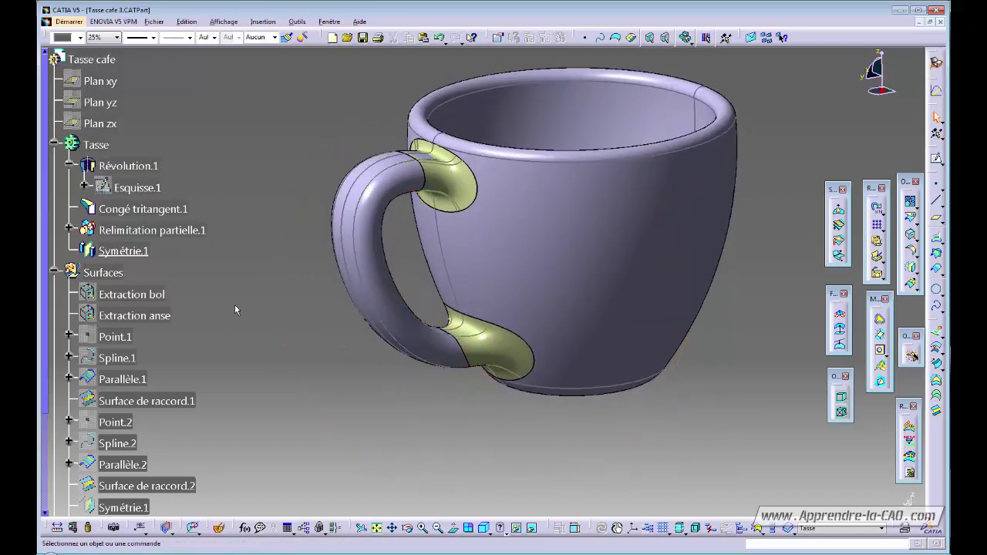
{"action": "left_click", "coordinate": [115, 274]}
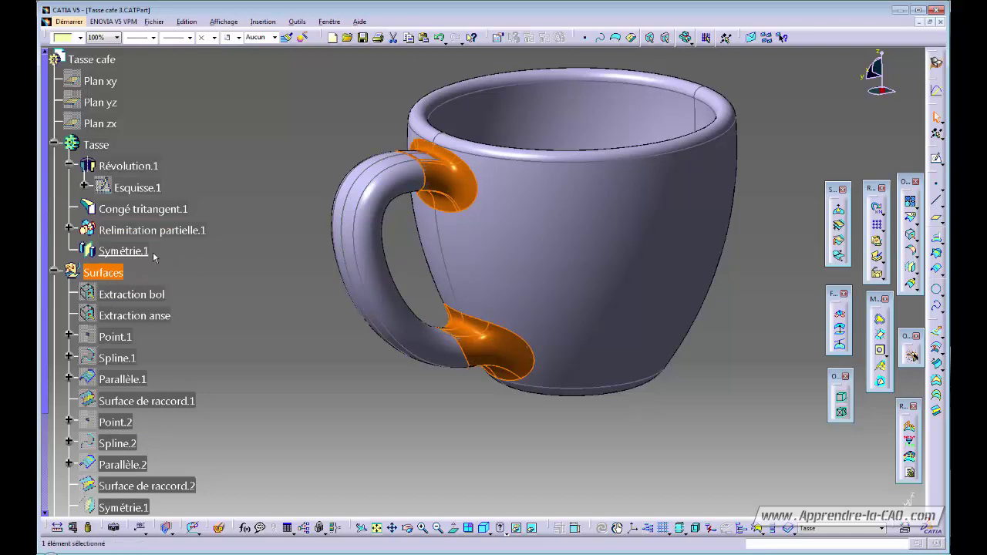
{"action": "left_click", "coordinate": [259, 330]}
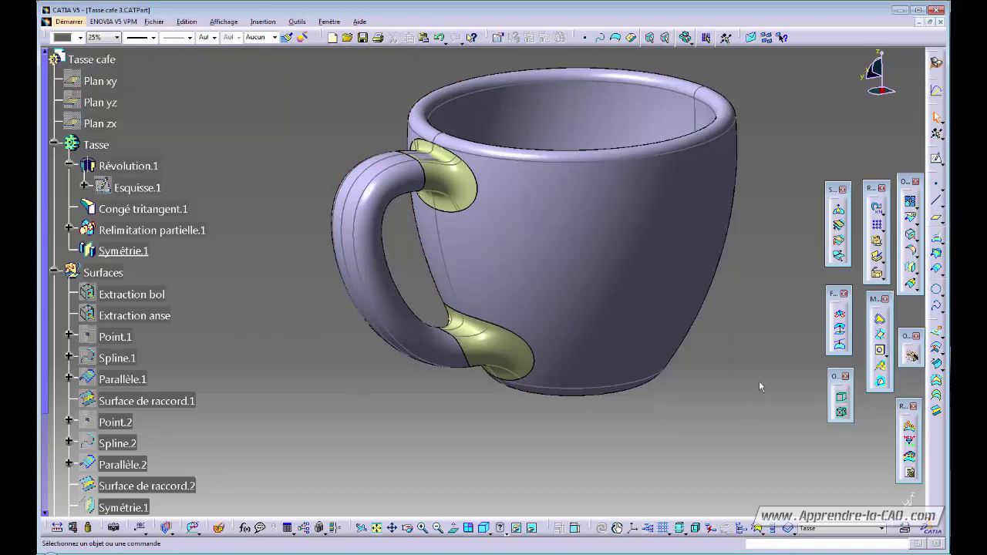
{"action": "left_click", "coordinate": [936, 64]}
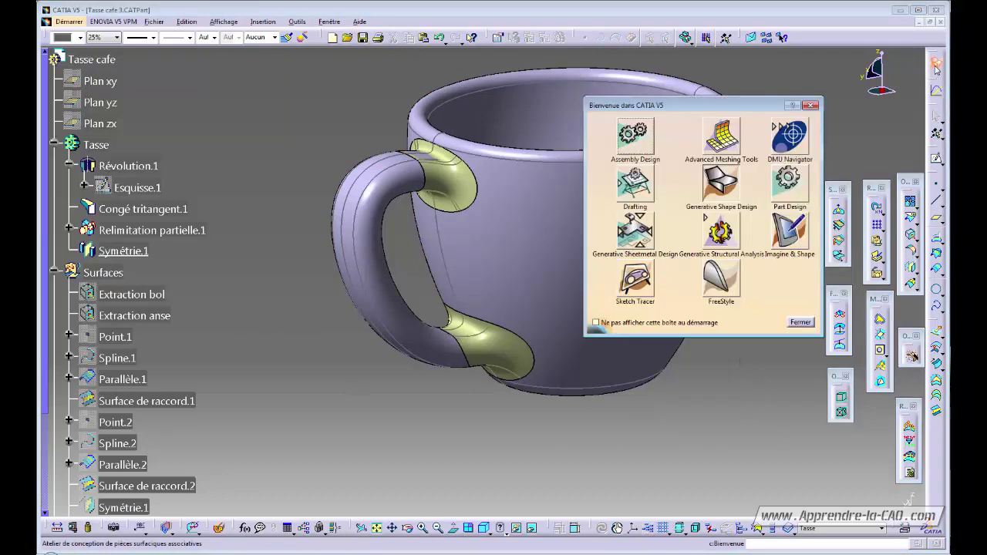
{"action": "left_click", "coordinate": [789, 179]}
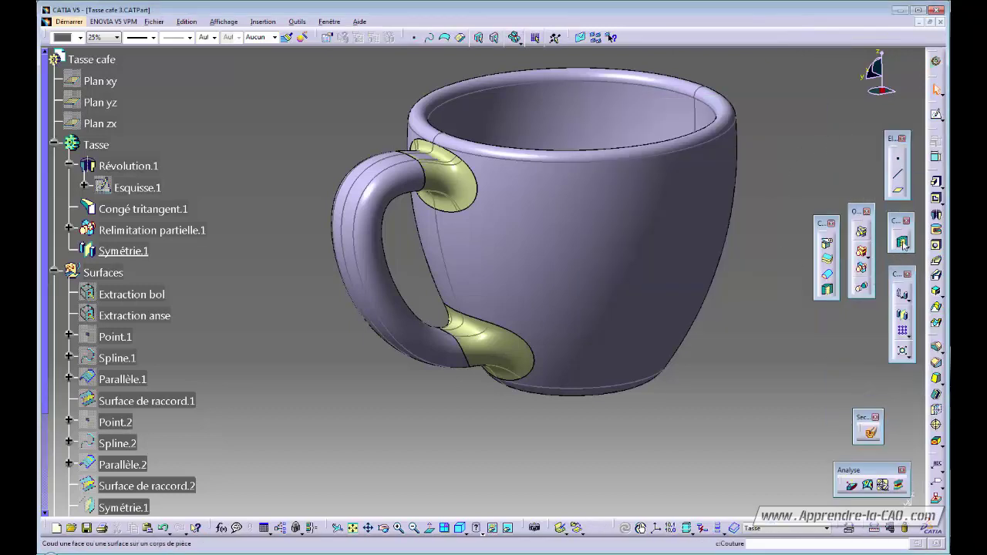
Step: Sew the joined lower blend surface Assembler.2 onto the cup solid, reversing the arrows towards the material and leaving geometry simplification enabled
{"action": "left_click", "coordinate": [902, 243]}
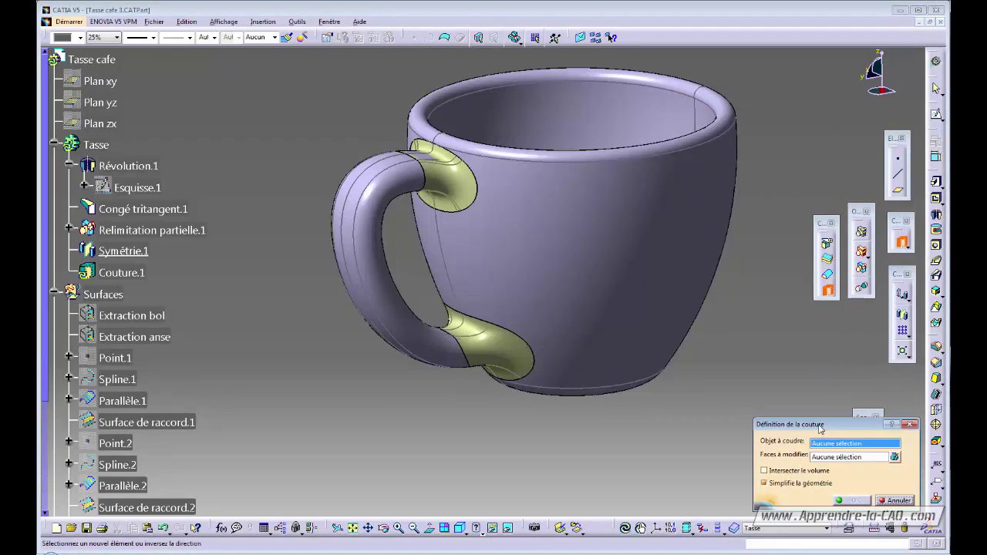
{"action": "left_click_drag", "start_coordinate": [820, 429], "coordinate": [793, 375]}
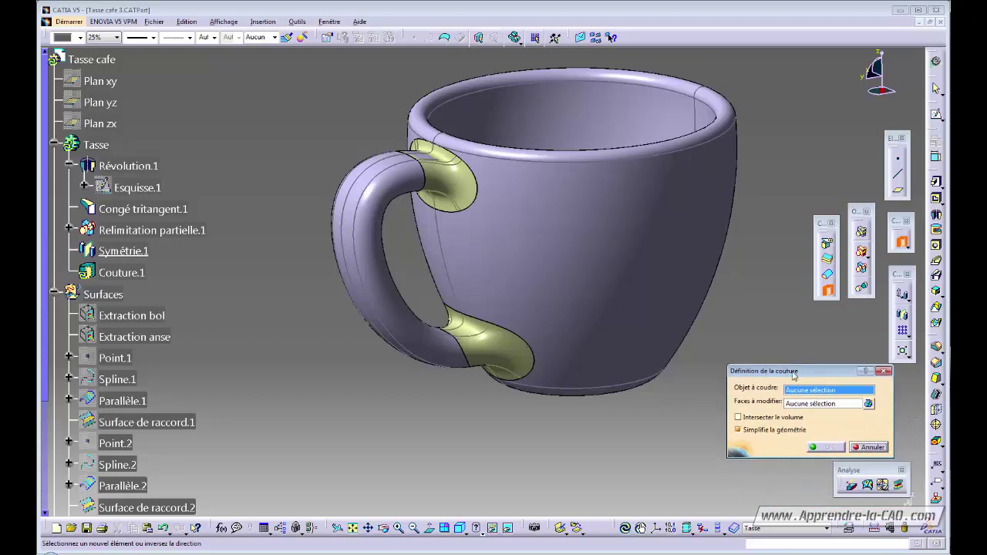
{"action": "left_click", "coordinate": [507, 357]}
{"action": "middle_click_drag", "start_coordinate": [509, 436], "coordinate": [591, 414]}
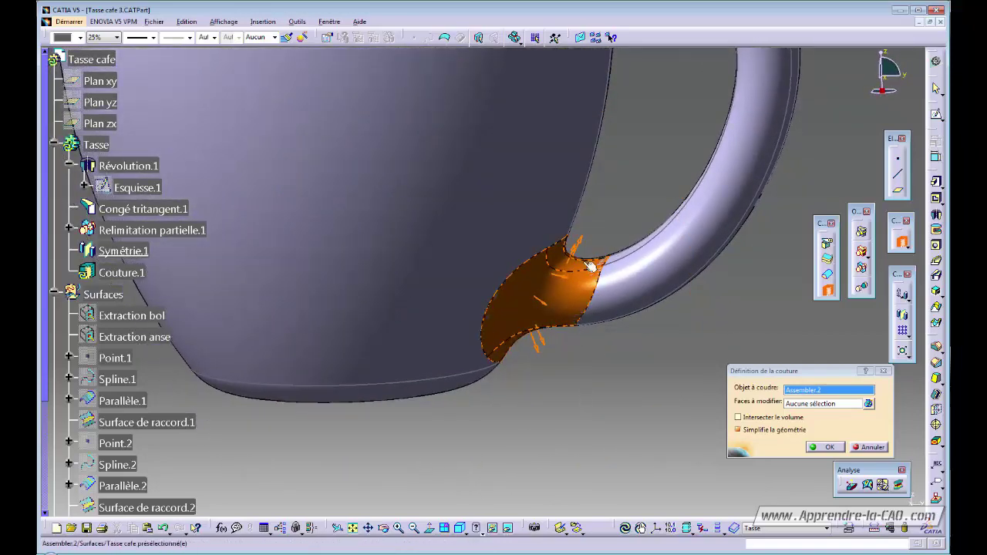
{"action": "middle_click_drag", "start_coordinate": [528, 390], "coordinate": [526, 417]}
{"action": "left_click", "coordinate": [577, 238]}
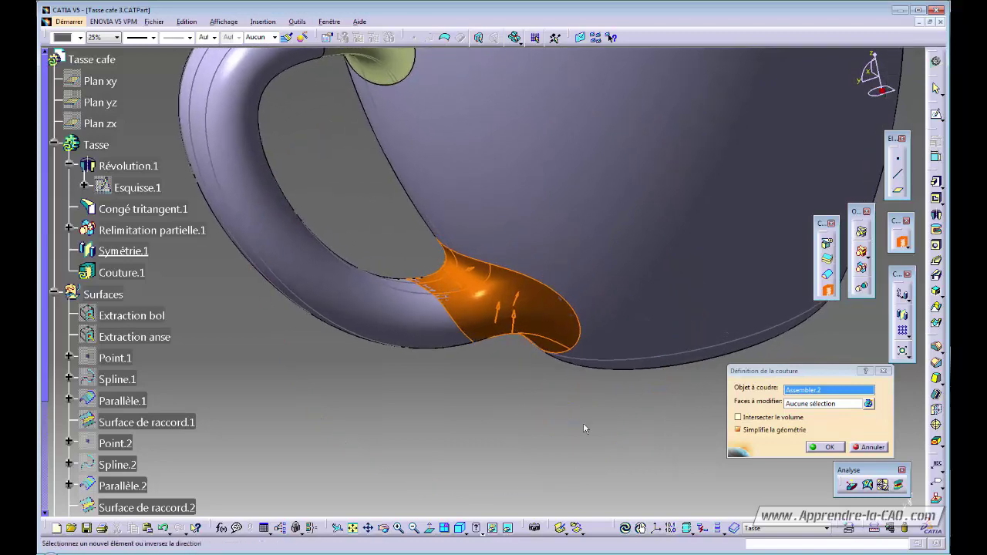
{"action": "left_click", "coordinate": [739, 431]}
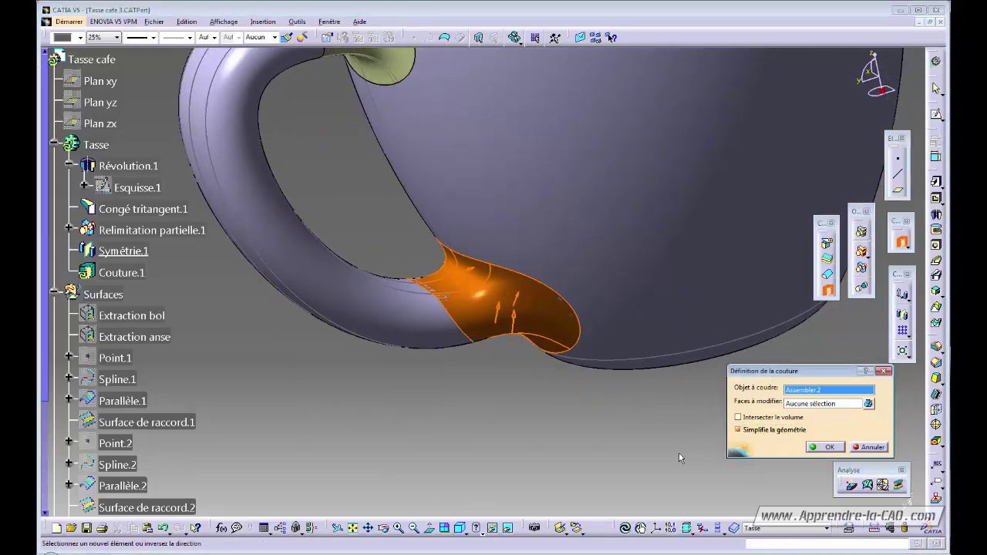
{"action": "middle_click_drag", "start_coordinate": [679, 458], "coordinate": [562, 207]}
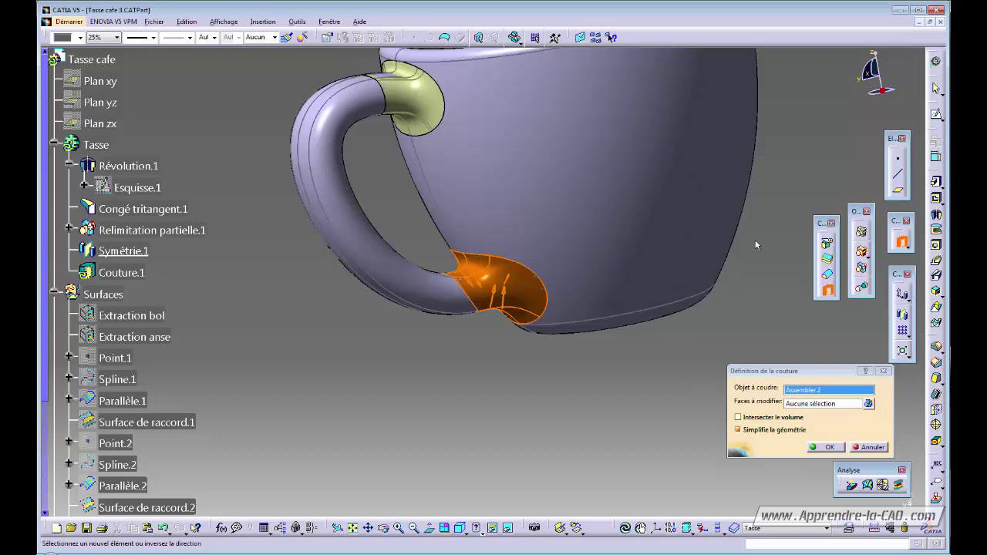
{"action": "middle_click_drag", "start_coordinate": [625, 344], "coordinate": [714, 89]}
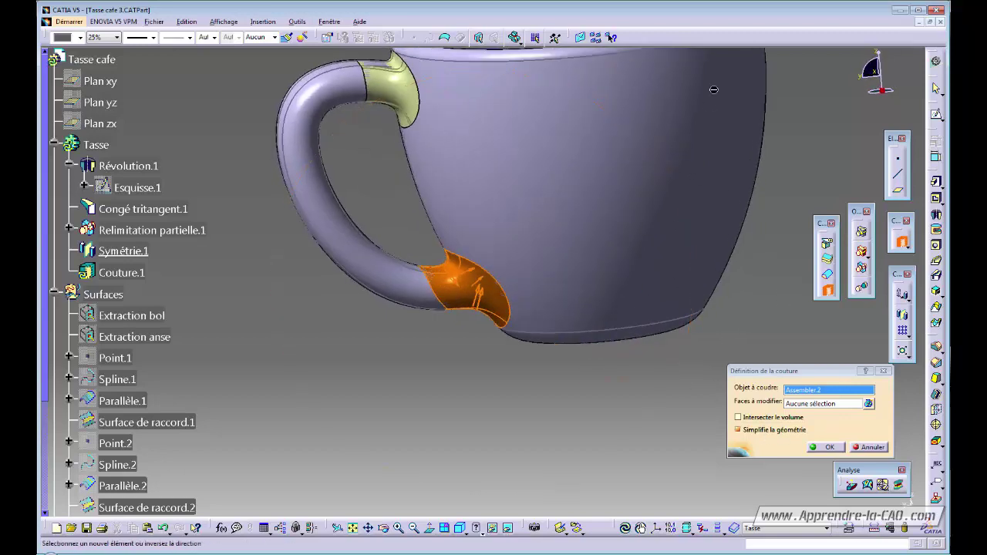
{"action": "middle_click_drag", "start_coordinate": [639, 356], "coordinate": [511, 455]}
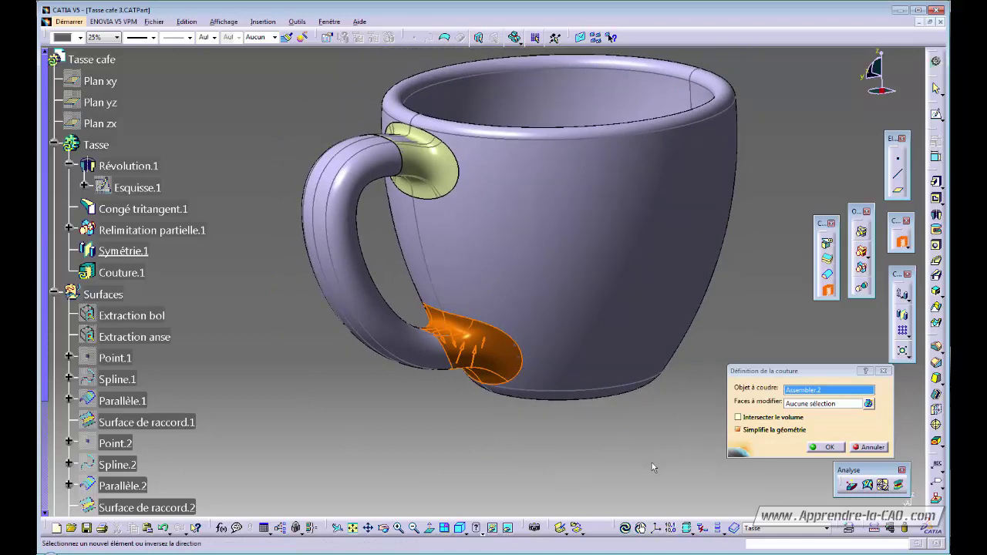
{"action": "left_click", "coordinate": [826, 448]}
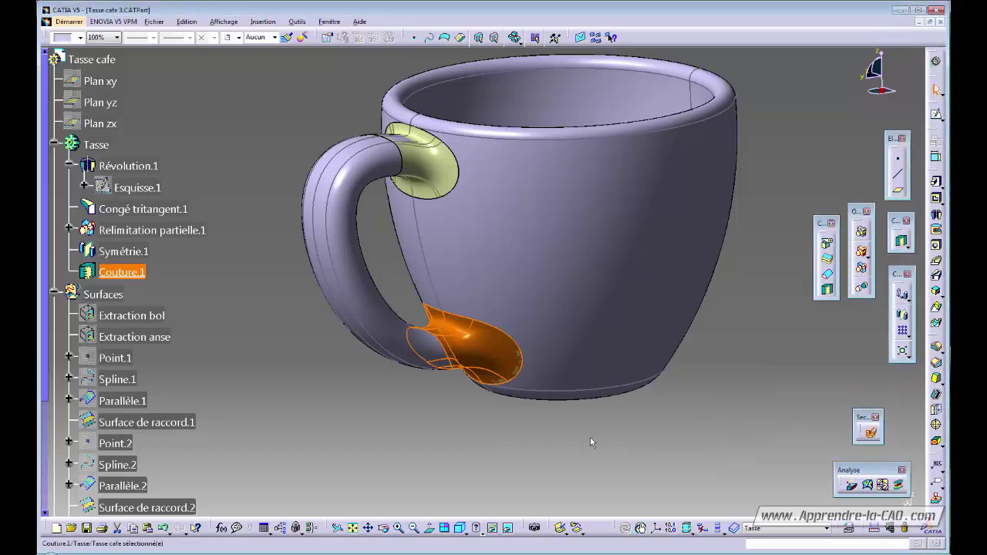
Step: Hide the joined lower blend surface Assembler.2 and inspect the sewn lower handle junction
{"action": "left_click", "coordinate": [286, 391]}
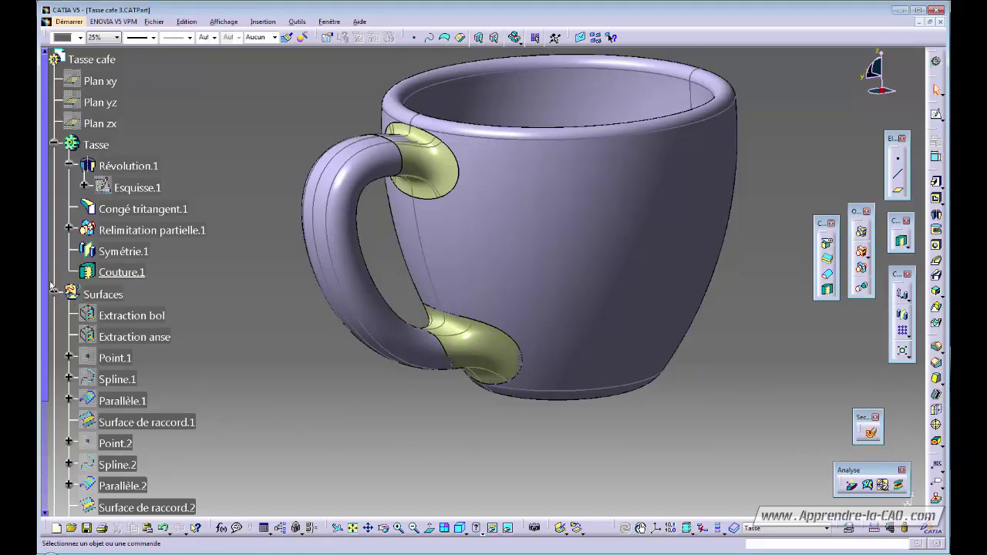
{"action": "scroll", "coordinate": [52, 286], "scroll_direction": "down", "scroll_amount": 4}
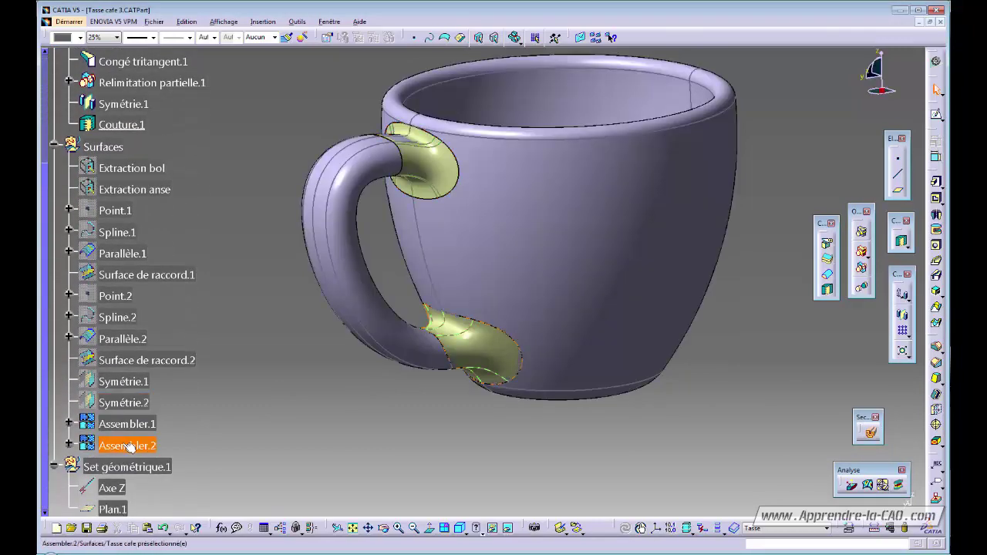
{"action": "right_click", "coordinate": [130, 447]}
{"action": "left_click", "coordinate": [162, 253]}
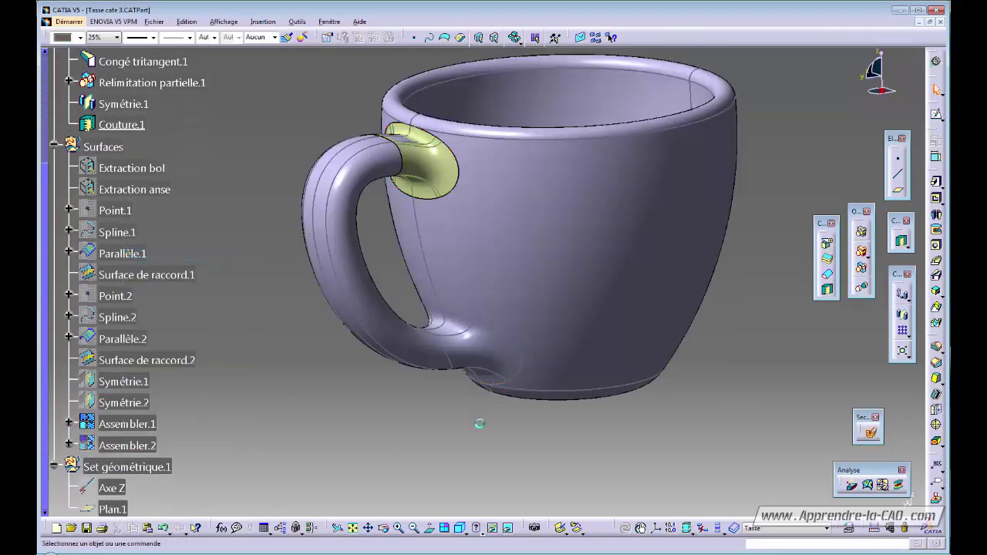
{"action": "middle_click_drag", "start_coordinate": [480, 424], "coordinate": [591, 315]}
{"action": "middle_click_drag", "start_coordinate": [514, 352], "coordinate": [523, 366]}
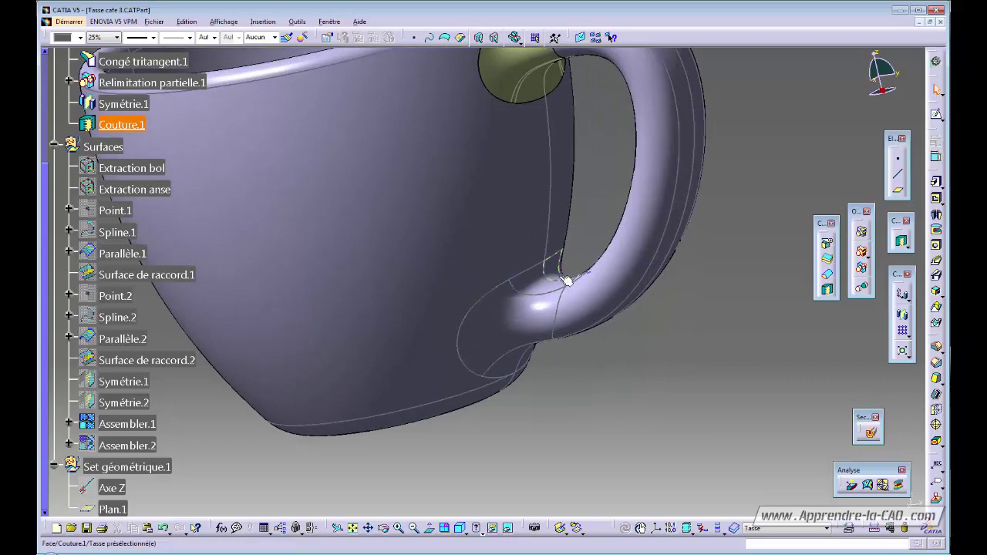
Step: Hide the Surfaces geometrical set temporarily to inspect both handle junctions on the cup body, and show it again
{"action": "right_click", "coordinate": [97, 146]}
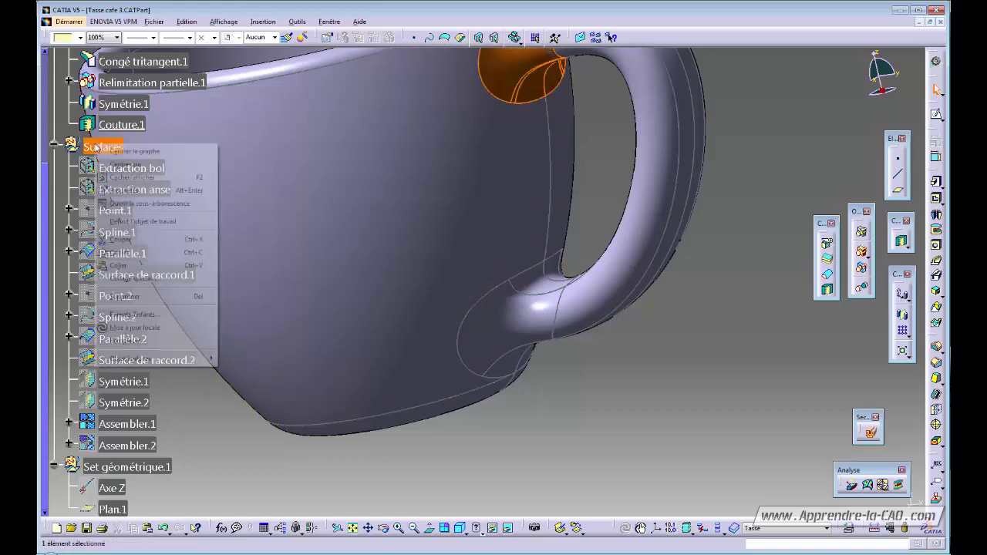
{"action": "left_click", "coordinate": [131, 177]}
{"action": "middle_click_drag", "start_coordinate": [515, 190], "coordinate": [526, 348]}
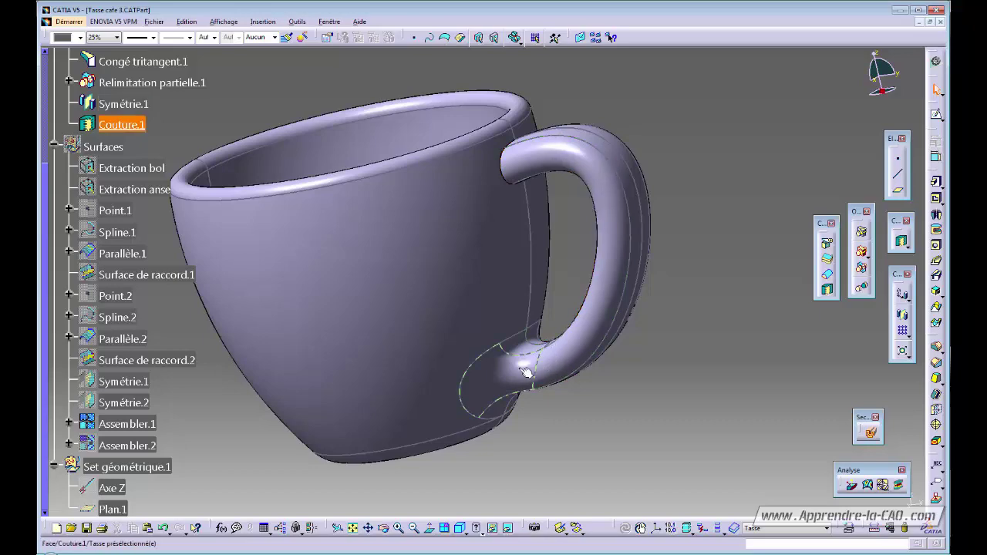
{"action": "middle_click_drag", "start_coordinate": [538, 375], "coordinate": [373, 219]}
{"action": "right_click", "coordinate": [97, 147]}
{"action": "left_click", "coordinate": [142, 185]}
{"action": "middle_click_drag", "start_coordinate": [367, 179], "coordinate": [393, 351]}
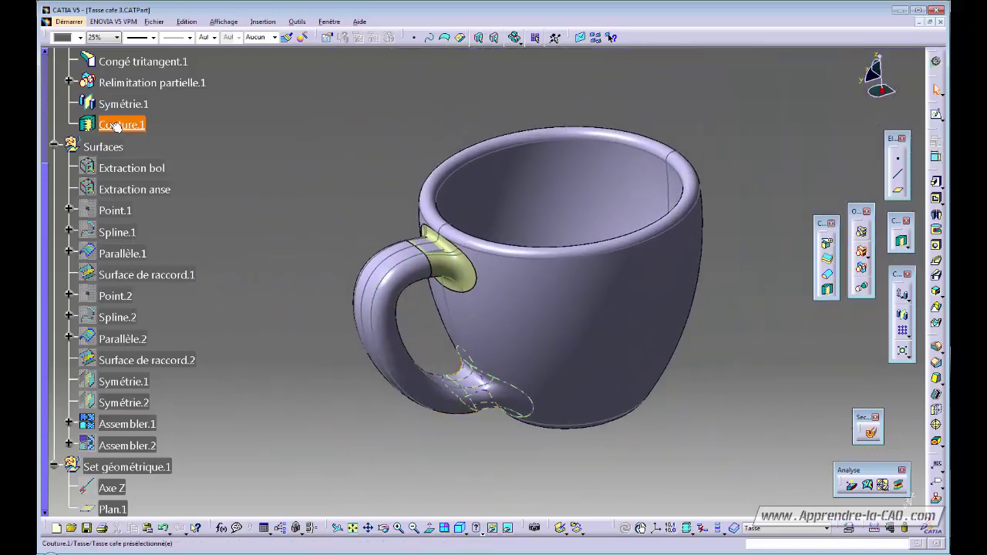
Step: Sew the joined upper blend surface Assembler.1 onto the cup solid, leaving geometry simplification enabled
{"action": "left_click", "coordinate": [828, 291]}
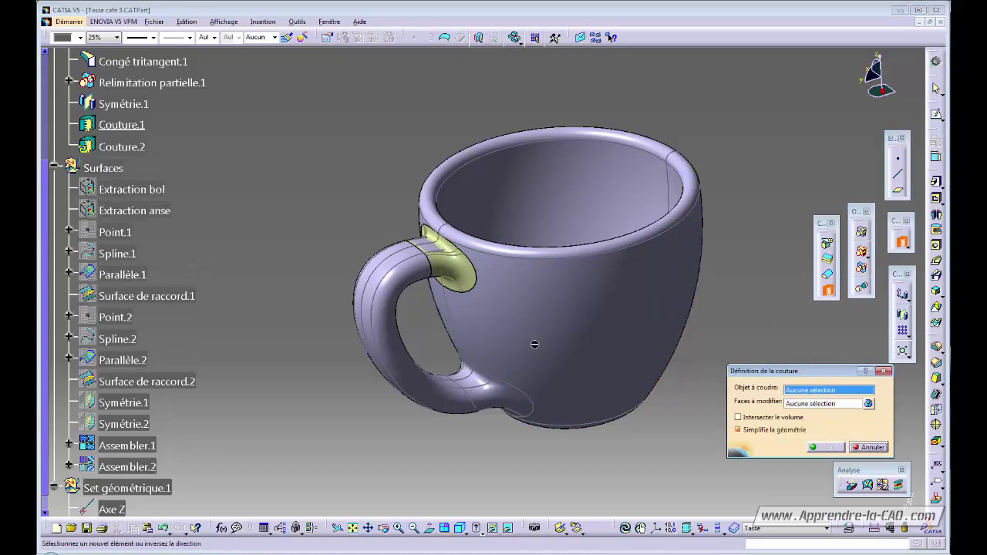
{"action": "left_click", "coordinate": [468, 280]}
{"action": "middle_click_drag", "start_coordinate": [455, 363], "coordinate": [633, 378]}
{"action": "left_click", "coordinate": [826, 447]}
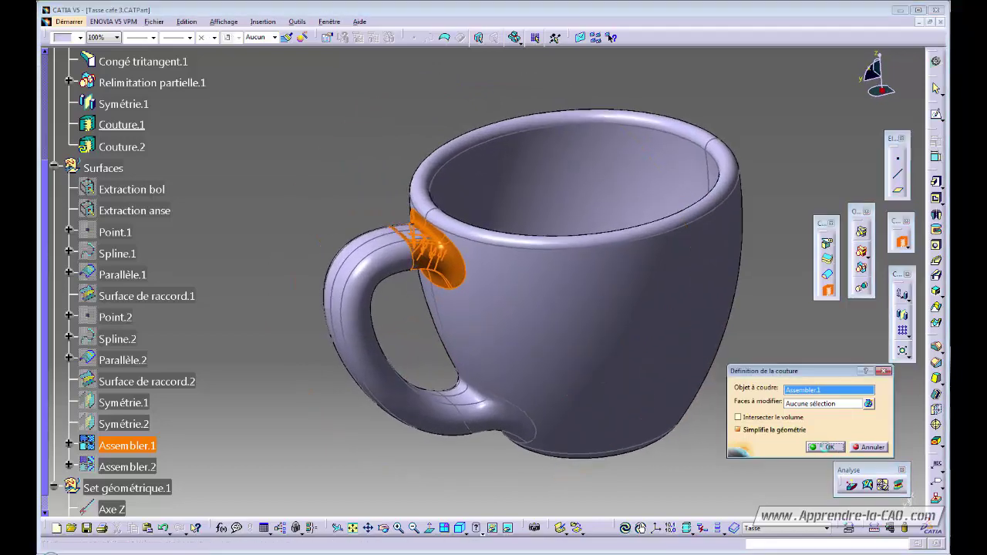
{"action": "left_click", "coordinate": [406, 340]}
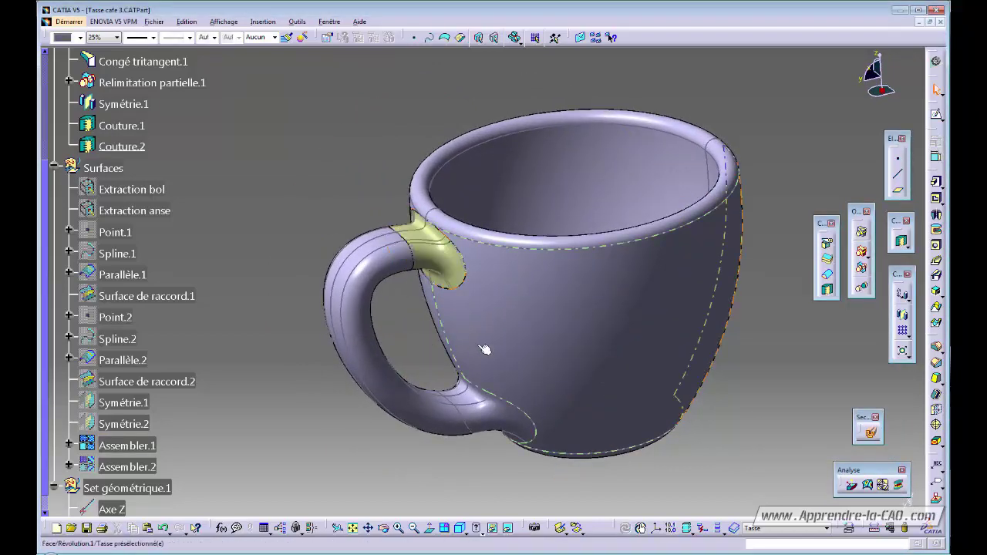
{"action": "middle_click_drag", "start_coordinate": [405, 340], "coordinate": [513, 372]}
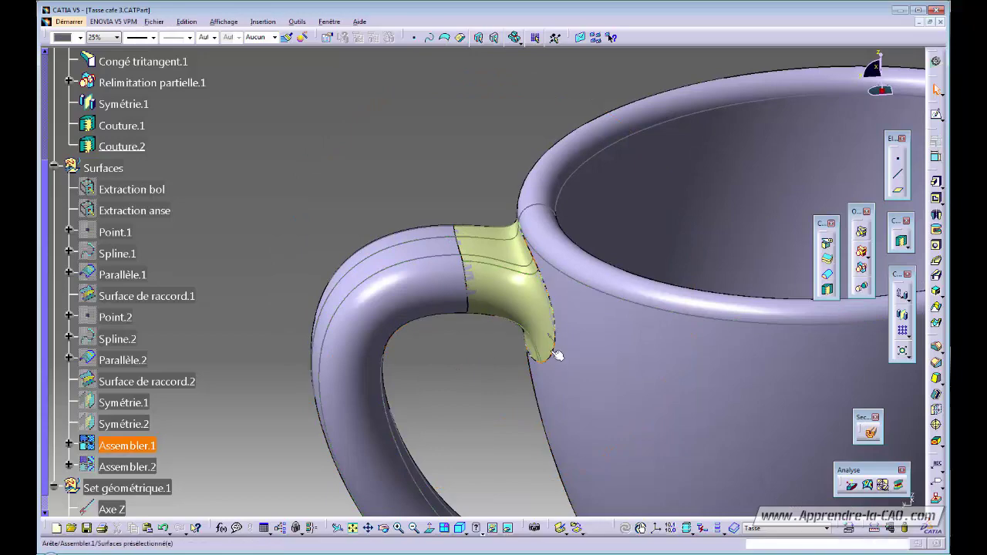
{"action": "middle_click_drag", "start_coordinate": [502, 358], "coordinate": [487, 362]}
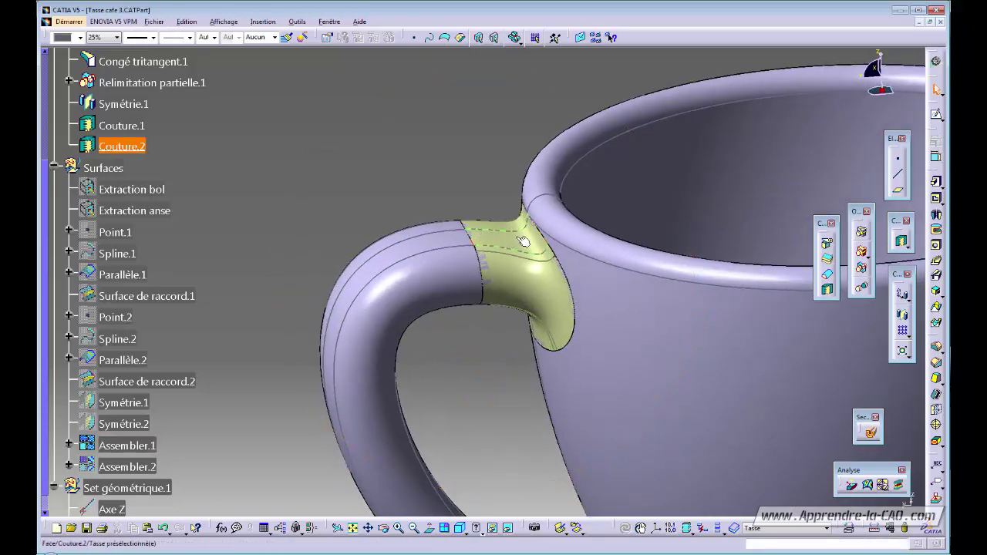
{"action": "mouse_move", "coordinate": [510, 363]}
{"action": "middle_mouse_down"}
{"action": "mouse_move", "coordinate": [476, 334]}
{"action": "mouse_move", "coordinate": [474, 317]}
{"action": "mouse_move", "coordinate": [506, 335]}
{"action": "mouse_move", "coordinate": [506, 361]}
{"action": "middle_mouse_up"}
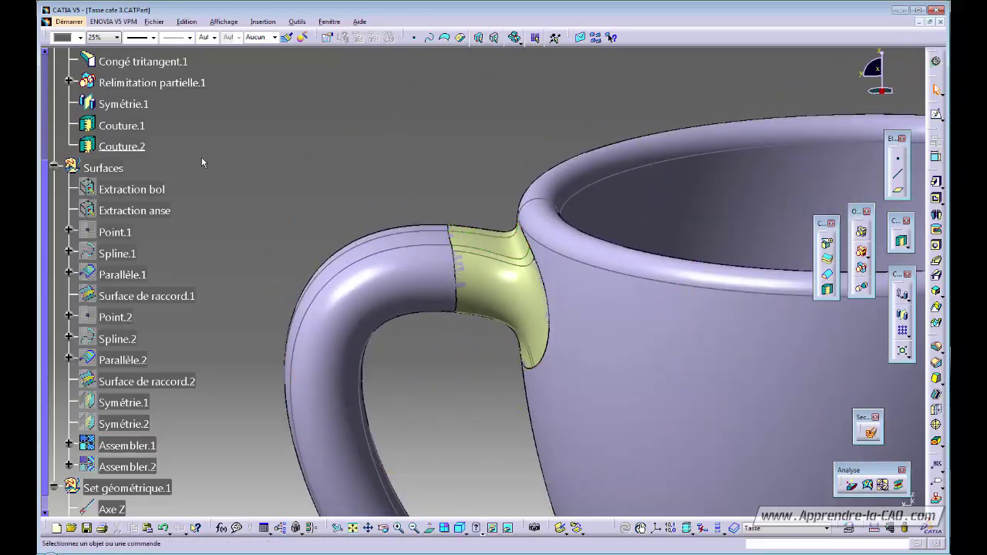
Step: Hide the Surfaces geometrical set, collapse its branch, and inspect the sewn upper blend from both sides of the handle
{"action": "right_click", "coordinate": [104, 168]}
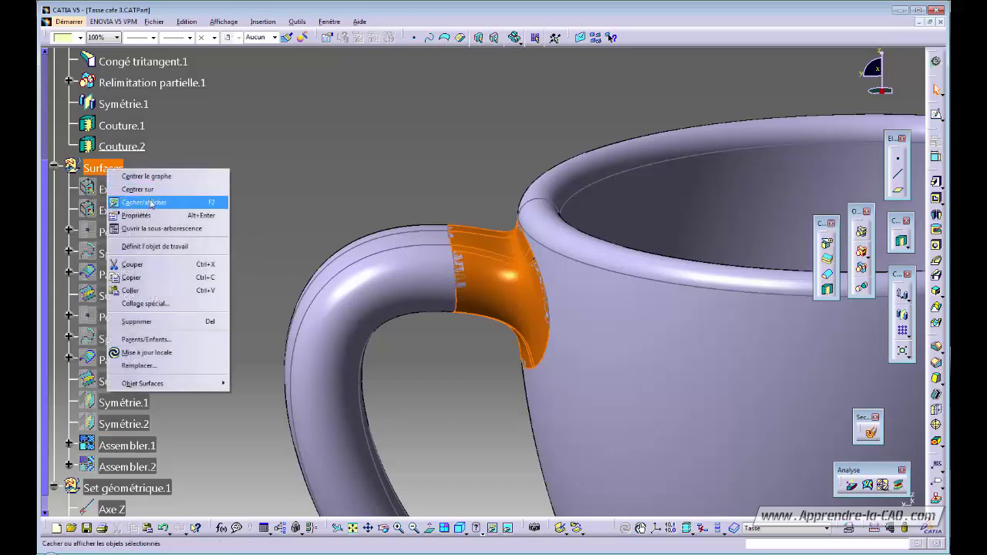
{"action": "left_click", "coordinate": [144, 202]}
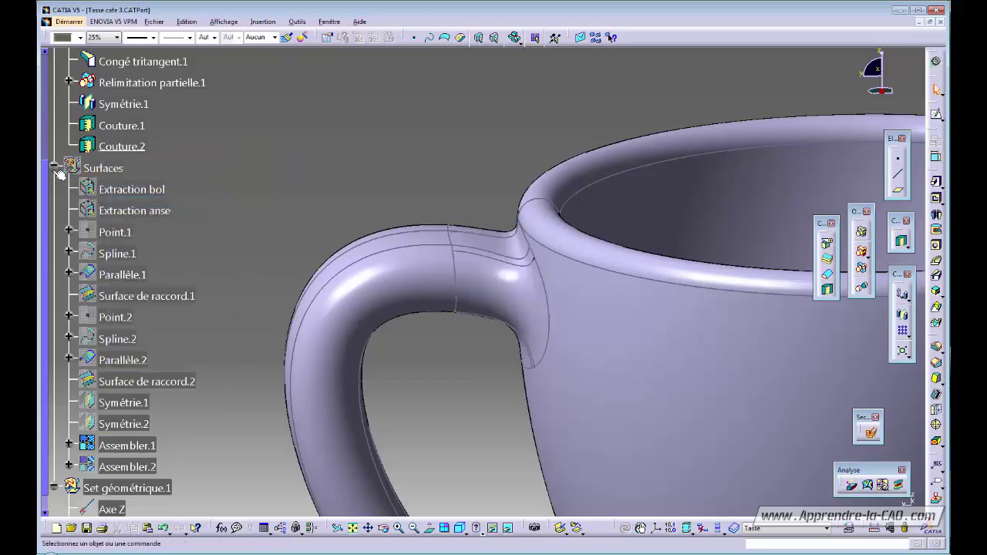
{"action": "left_click", "coordinate": [54, 166]}
{"action": "middle_click_drag", "start_coordinate": [401, 270], "coordinate": [523, 198]}
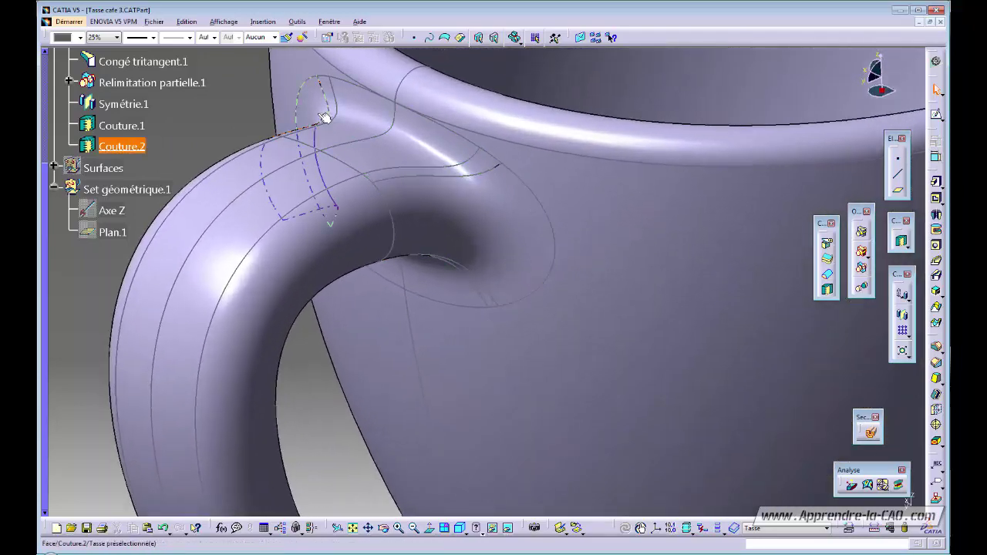
{"action": "middle_click_drag", "start_coordinate": [328, 89], "coordinate": [471, 126]}
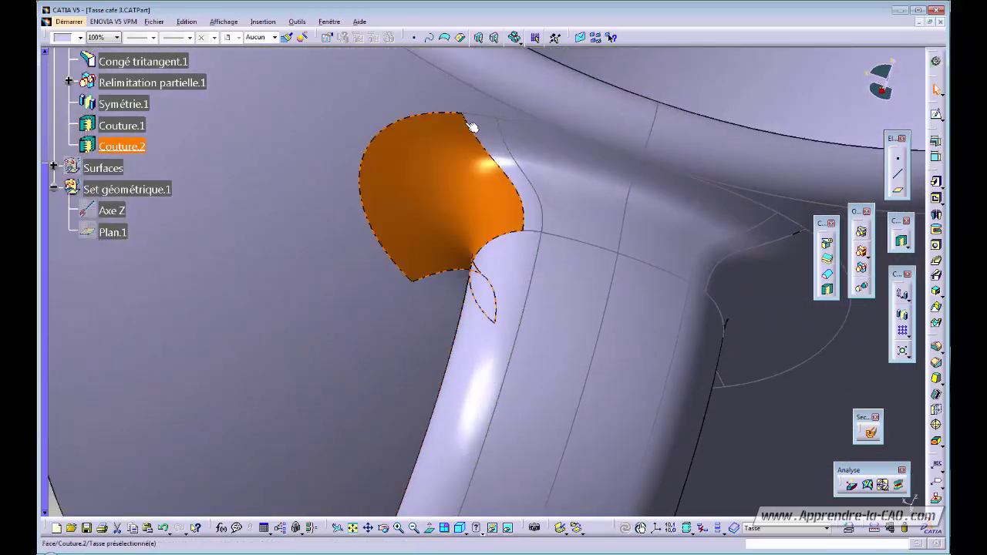
{"action": "middle_click_drag", "start_coordinate": [516, 286], "coordinate": [378, 340]}
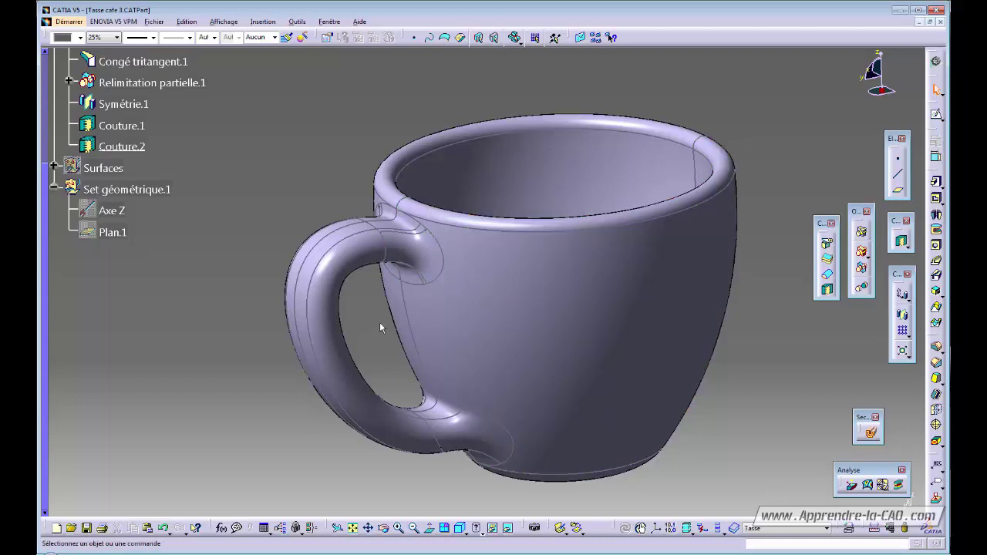
{"action": "middle_click_drag", "start_coordinate": [379, 328], "coordinate": [229, 319]}
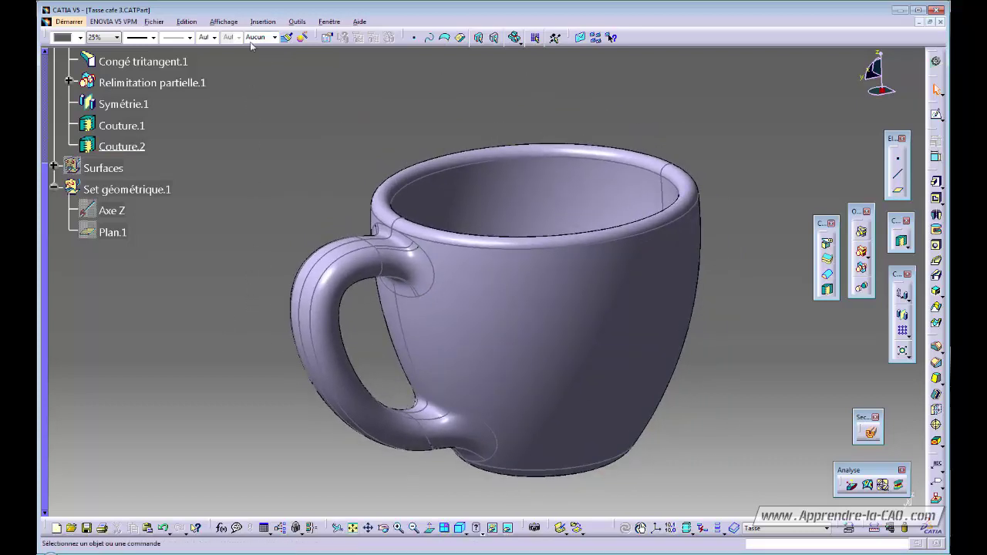
Step: Switch the scene's light sources to neon lighting so that reflection lines show on the cup
{"action": "left_click", "coordinate": [210, 25]}
{"action": "left_click", "coordinate": [168, 307]}
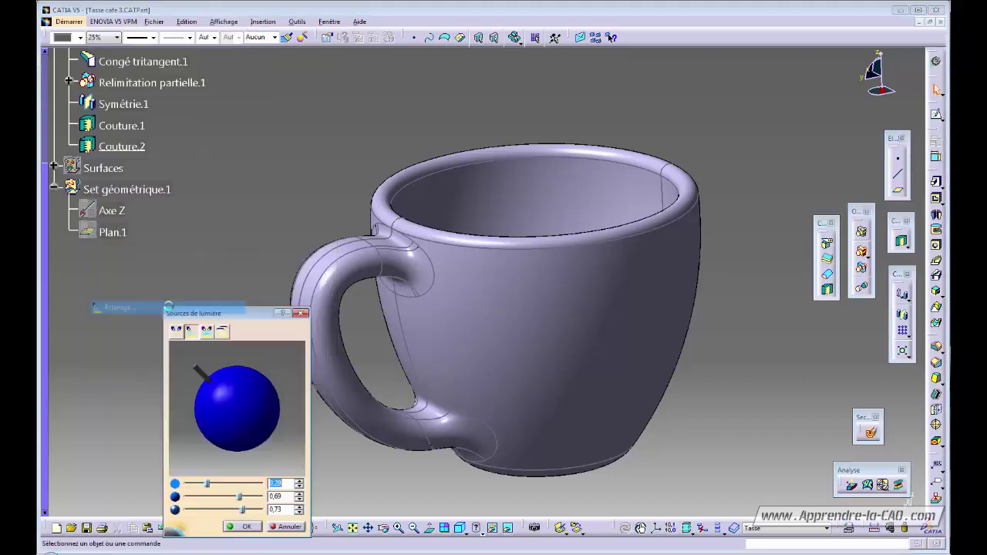
{"action": "left_click", "coordinate": [225, 333]}
{"action": "middle_click_drag", "start_coordinate": [508, 404], "coordinate": [509, 402]}
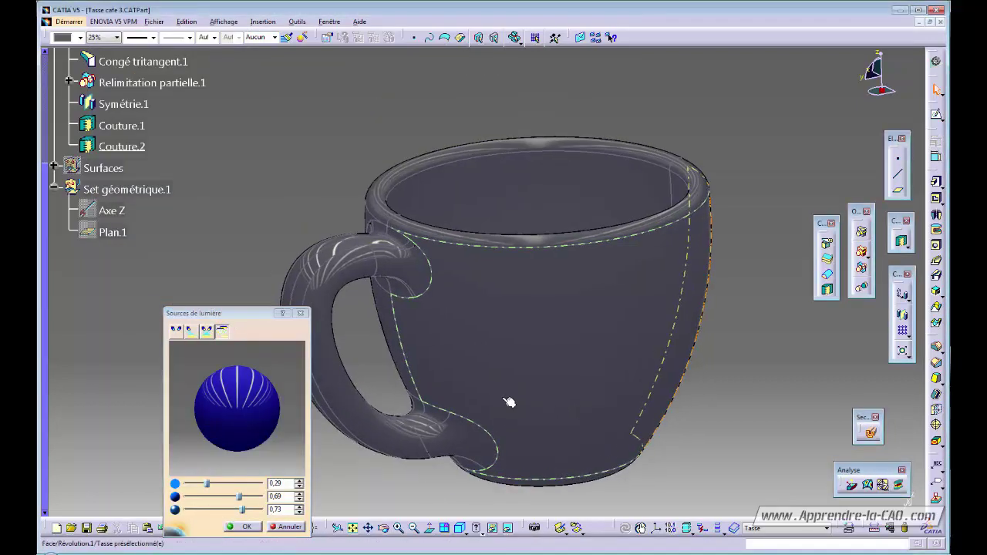
{"action": "left_click", "coordinate": [248, 528]}
Step: Examine the continuity of the neon reflection lines across the handle blends, the cup wall and the rim fillet
{"action": "middle_click_drag", "start_coordinate": [573, 404], "coordinate": [403, 295]}
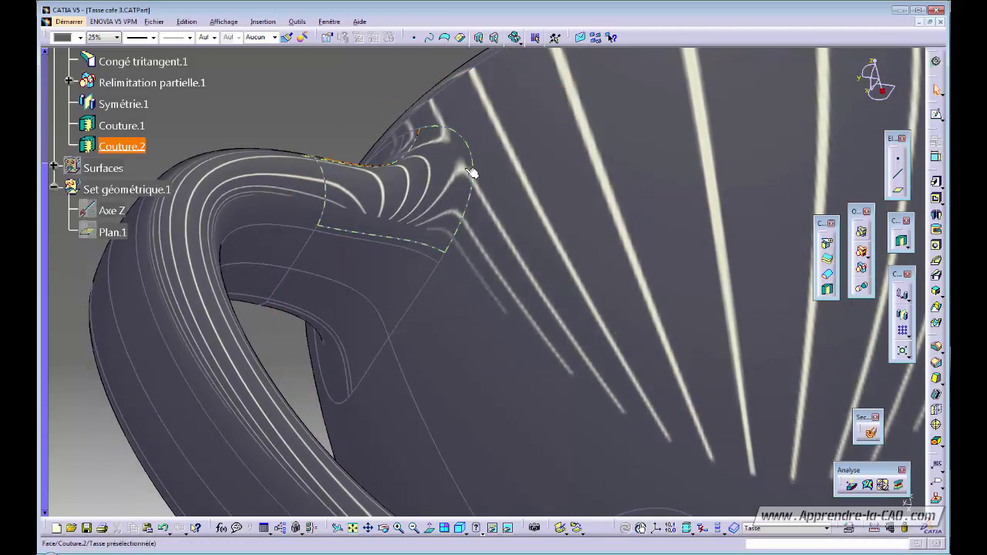
{"action": "mouse_move", "coordinate": [446, 236]}
{"action": "middle_mouse_down"}
{"action": "mouse_move", "coordinate": [433, 258]}
{"action": "mouse_move", "coordinate": [436, 247]}
{"action": "middle_mouse_up"}
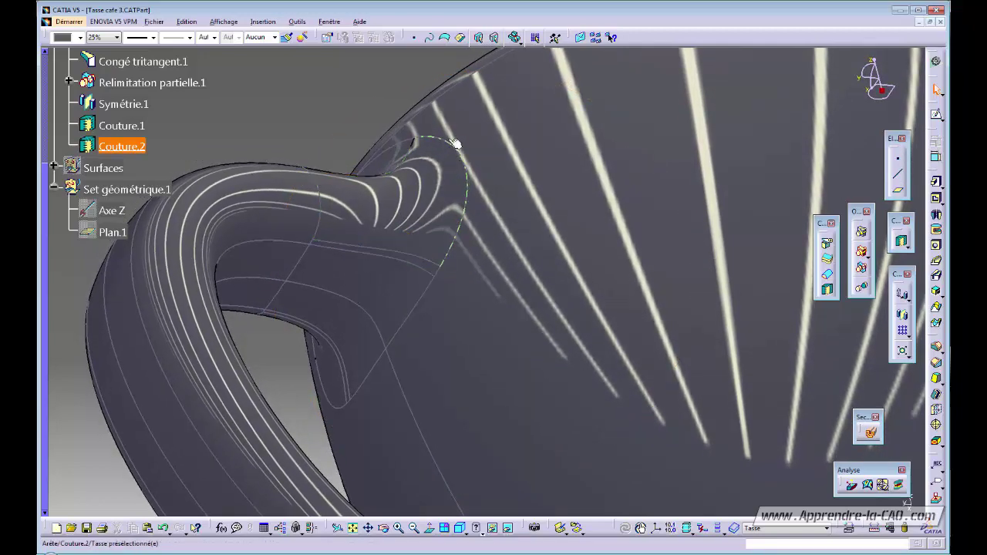
{"action": "mouse_move", "coordinate": [422, 285]}
{"action": "middle_mouse_down"}
{"action": "mouse_move", "coordinate": [412, 287]}
{"action": "mouse_move", "coordinate": [424, 280]}
{"action": "mouse_move", "coordinate": [415, 285]}
{"action": "mouse_move", "coordinate": [454, 291]}
{"action": "mouse_move", "coordinate": [459, 326]}
{"action": "mouse_move", "coordinate": [416, 293]}
{"action": "middle_mouse_up"}
{"action": "middle_click_drag", "start_coordinate": [455, 249], "coordinate": [505, 405]}
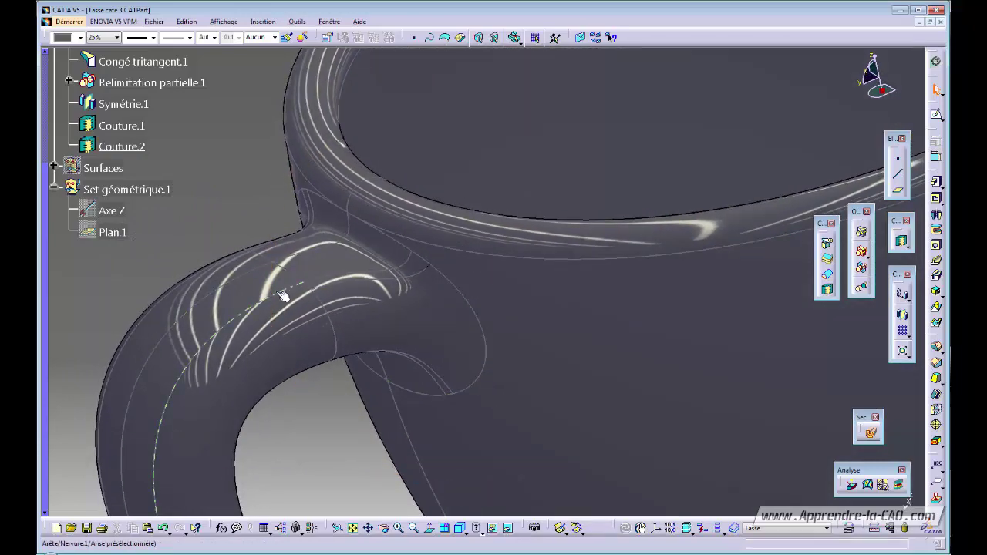
{"action": "middle_click_drag", "start_coordinate": [366, 286], "coordinate": [262, 287]}
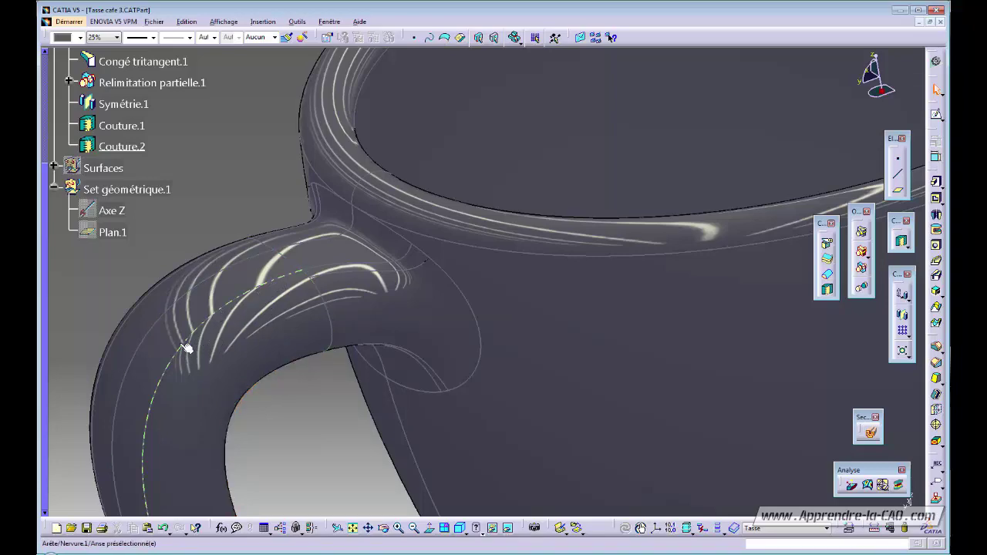
{"action": "left_click", "coordinate": [262, 340]}
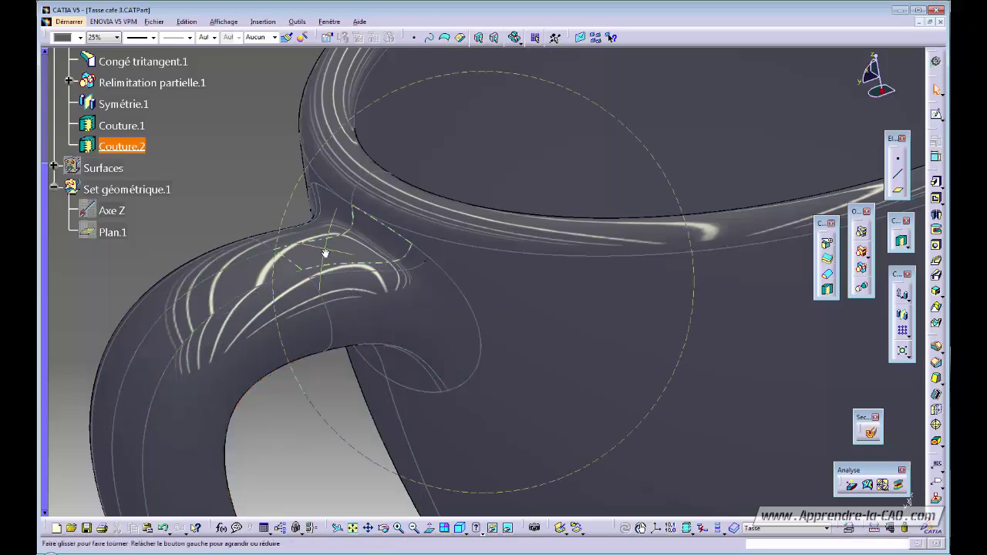
{"action": "middle_click_drag", "start_coordinate": [325, 253], "coordinate": [637, 267]}
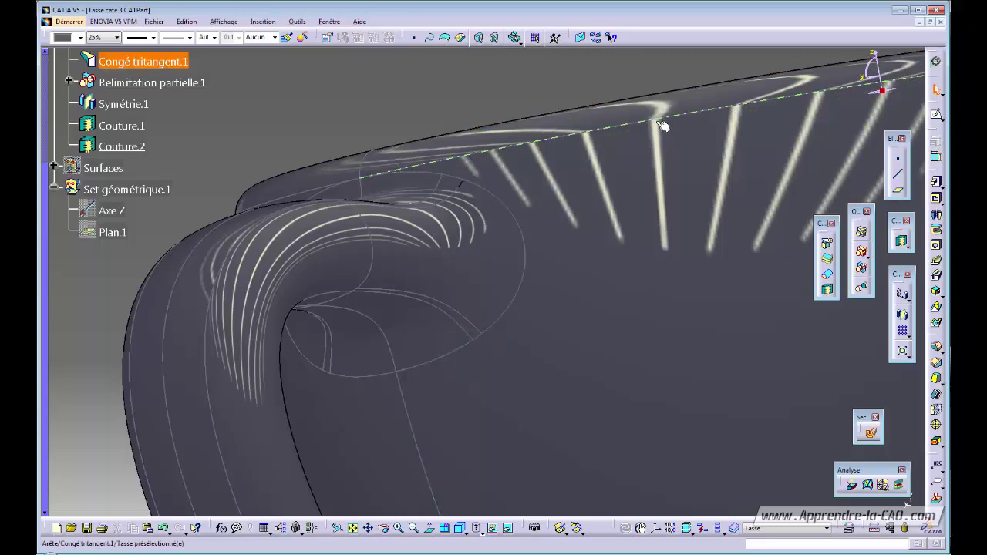
{"action": "middle_click_drag", "start_coordinate": [646, 272], "coordinate": [653, 377]}
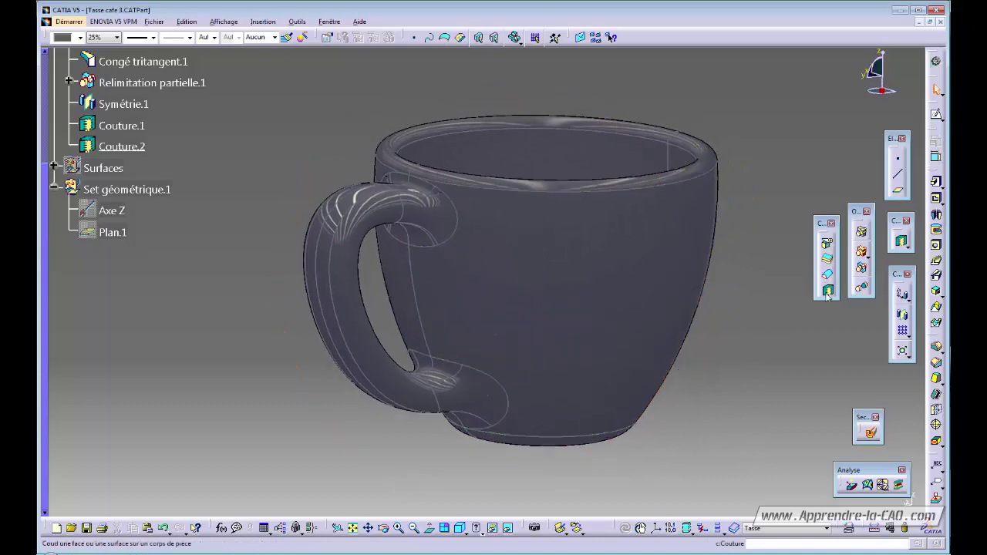
{"action": "middle_click_drag", "start_coordinate": [432, 308], "coordinate": [540, 324]}
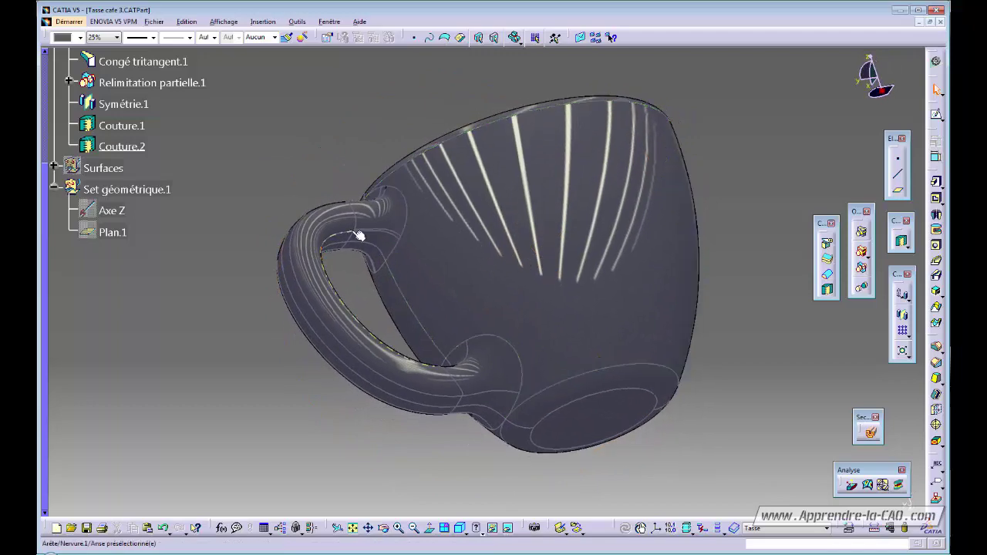
{"action": "middle_click_drag", "start_coordinate": [645, 326], "coordinate": [446, 304]}
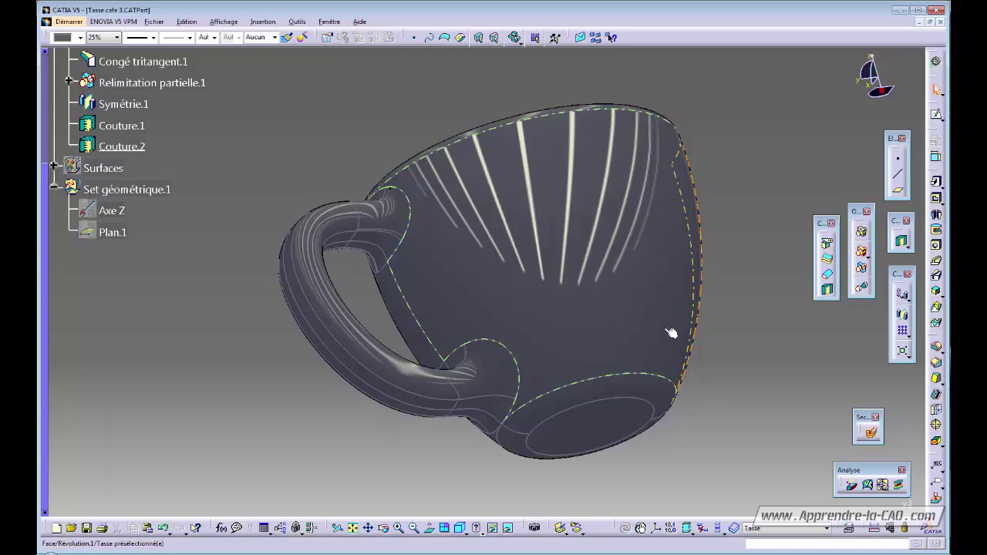
Step: Review the definition of the upper sew feature Couture.2 without changing it, and examine the reflections from beneath the cup
{"action": "double_click", "coordinate": [122, 147]}
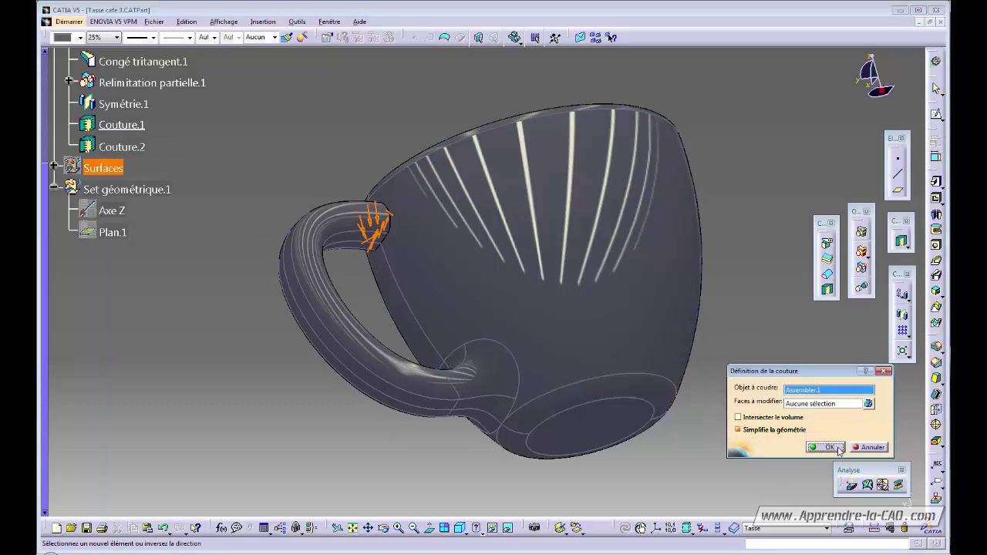
{"action": "left_click", "coordinate": [867, 448]}
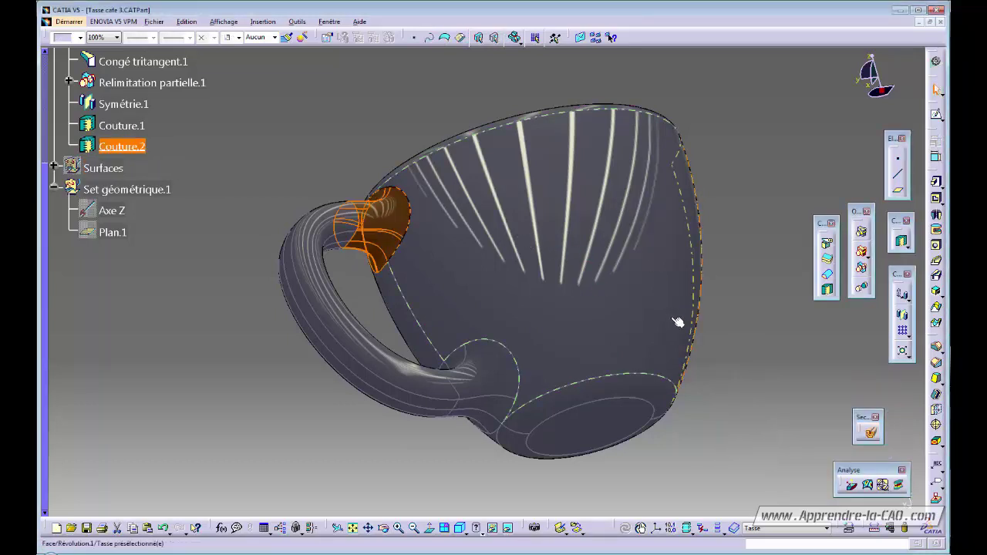
{"action": "left_click", "coordinate": [783, 400]}
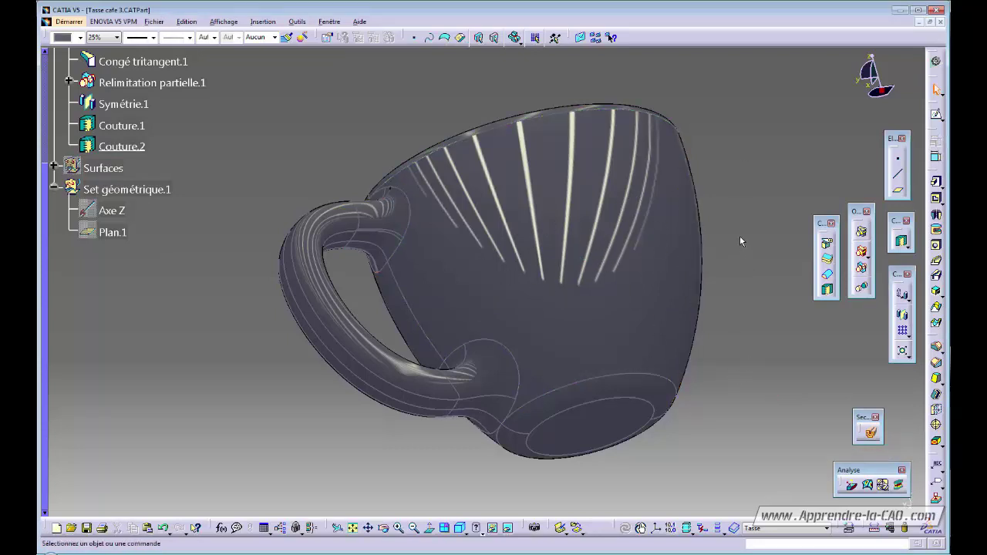
{"action": "middle_click_drag", "start_coordinate": [628, 260], "coordinate": [540, 368]}
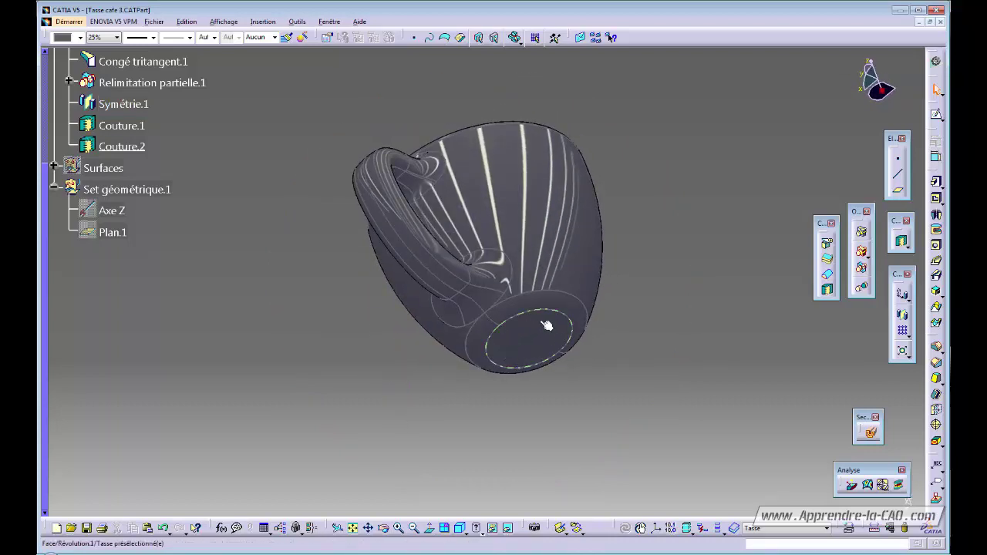
{"action": "middle_click_drag", "start_coordinate": [560, 359], "coordinate": [536, 338]}
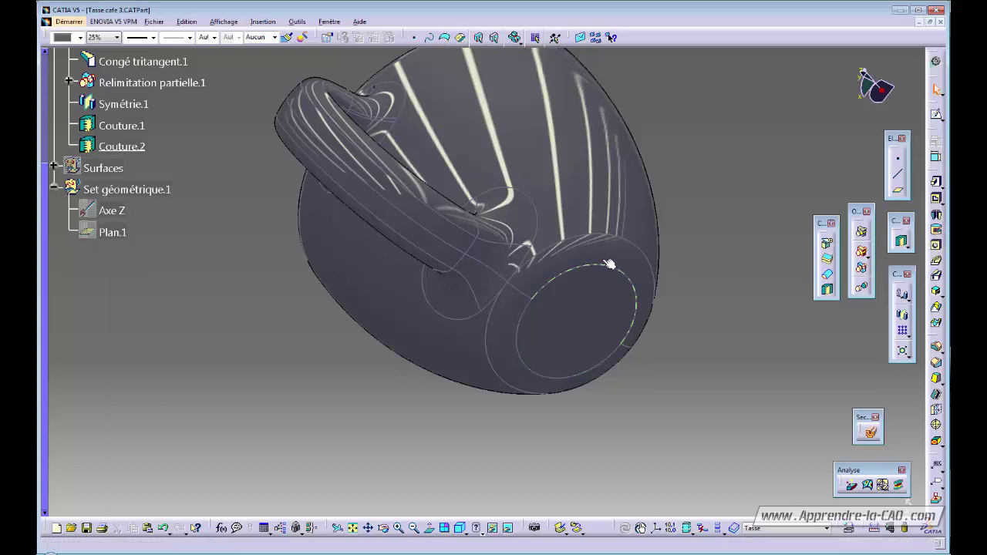
Step: Examine the neon reflections on the cup wall, base, rim and both handle blends from below, above and either side of the handle
{"action": "middle_click_drag", "start_coordinate": [609, 265], "coordinate": [465, 380]}
{"action": "middle_click_drag", "start_coordinate": [552, 244], "coordinate": [517, 313]}
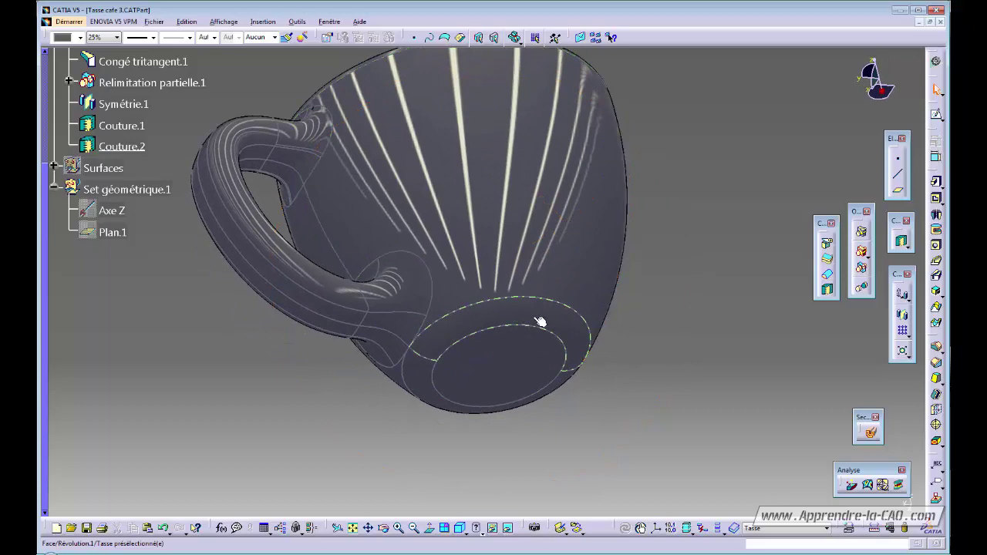
{"action": "mouse_move", "coordinate": [632, 249]}
{"action": "middle_mouse_down"}
{"action": "mouse_move", "coordinate": [547, 304]}
{"action": "mouse_move", "coordinate": [512, 408]}
{"action": "mouse_move", "coordinate": [522, 346]}
{"action": "middle_mouse_up"}
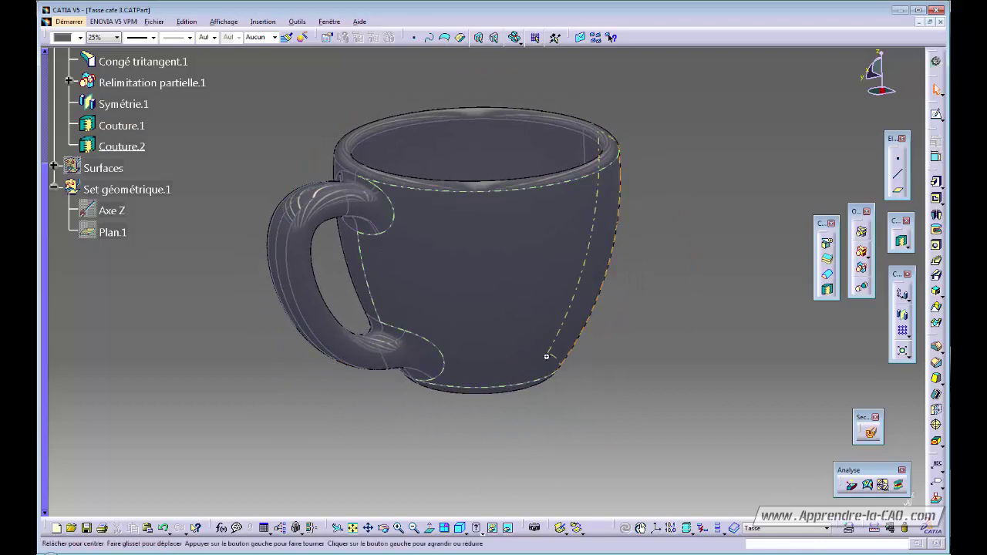
{"action": "middle_click_drag", "start_coordinate": [568, 413], "coordinate": [566, 280]}
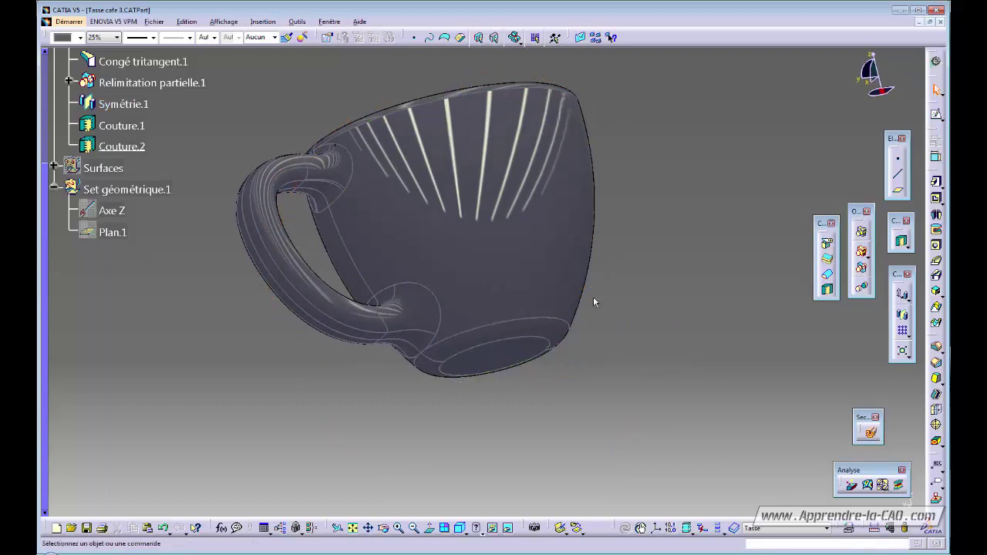
{"action": "mouse_move", "coordinate": [500, 370]}
{"action": "middle_mouse_down"}
{"action": "mouse_move", "coordinate": [516, 295]}
{"action": "mouse_move", "coordinate": [502, 377]}
{"action": "middle_mouse_up"}
{"action": "middle_click_drag", "start_coordinate": [613, 291], "coordinate": [606, 337]}
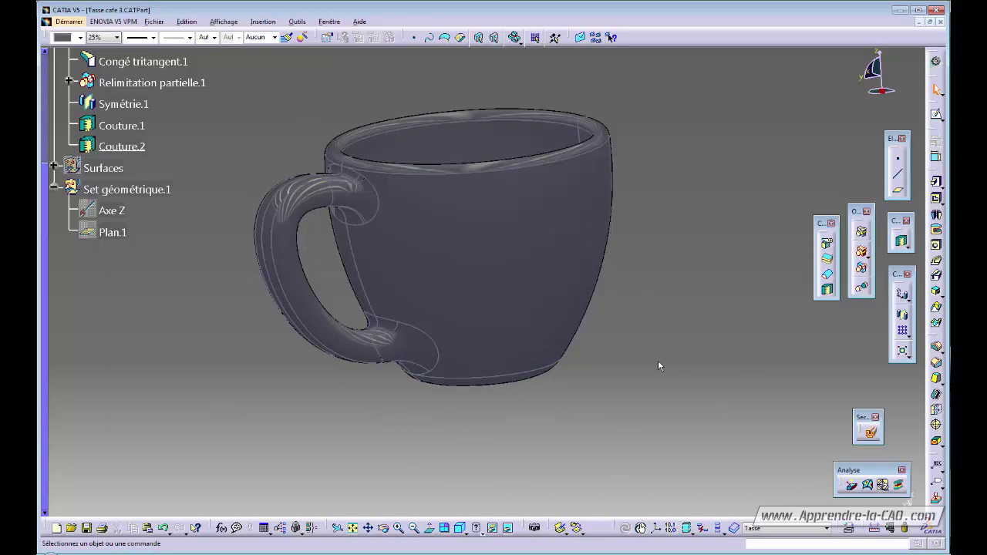
{"action": "middle_click_drag", "start_coordinate": [327, 385], "coordinate": [634, 296]}
{"action": "middle_click_drag", "start_coordinate": [534, 390], "coordinate": [535, 347]}
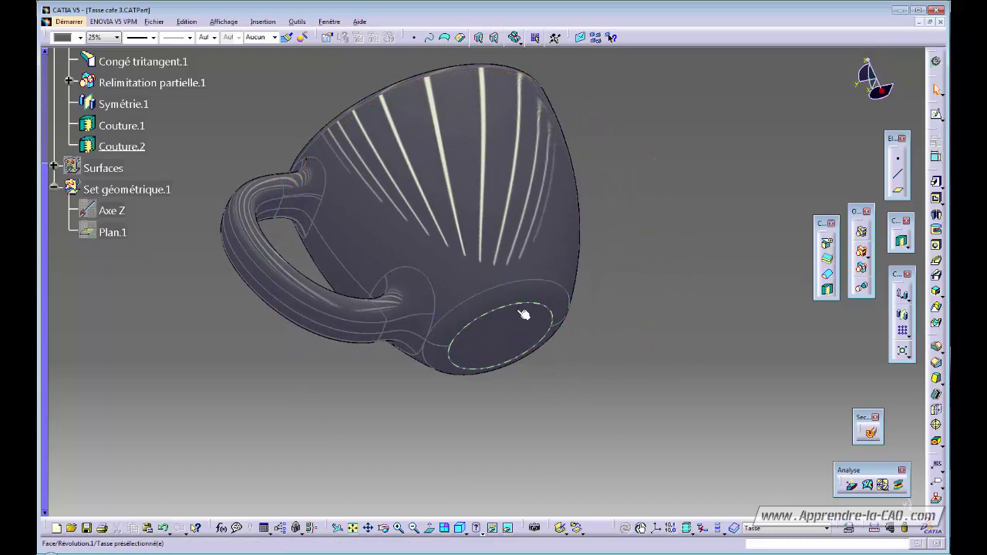
{"action": "middle_click_drag", "start_coordinate": [616, 249], "coordinate": [516, 346]}
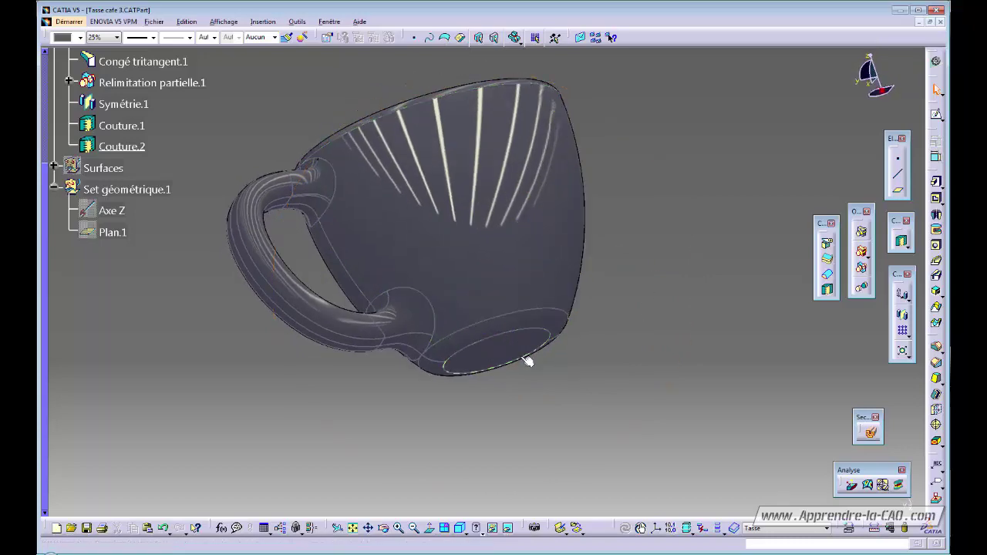
{"action": "middle_click_drag", "start_coordinate": [535, 203], "coordinate": [547, 290]}
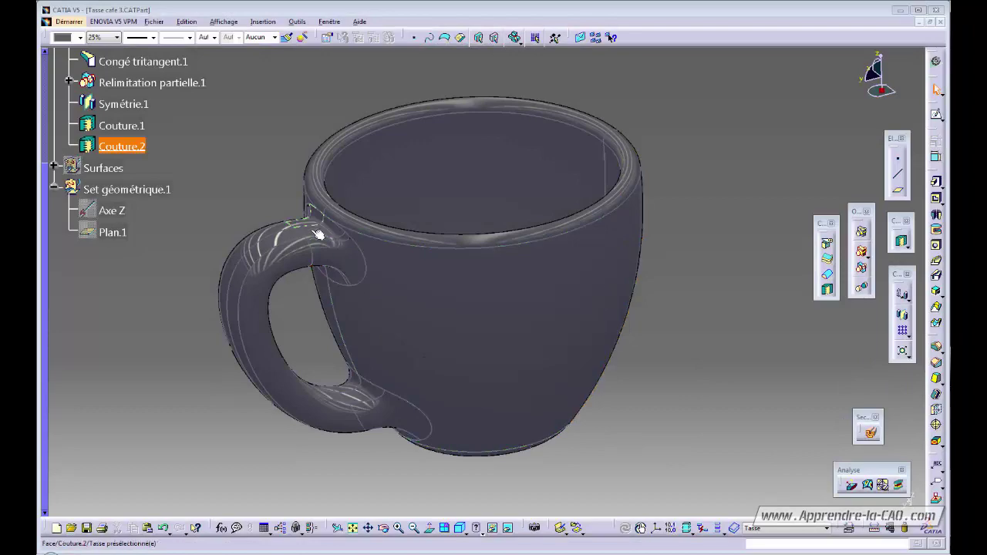
{"action": "mouse_move", "coordinate": [331, 361]}
{"action": "middle_mouse_down"}
{"action": "mouse_move", "coordinate": [336, 367]}
{"action": "mouse_move", "coordinate": [330, 358]}
{"action": "middle_mouse_up"}
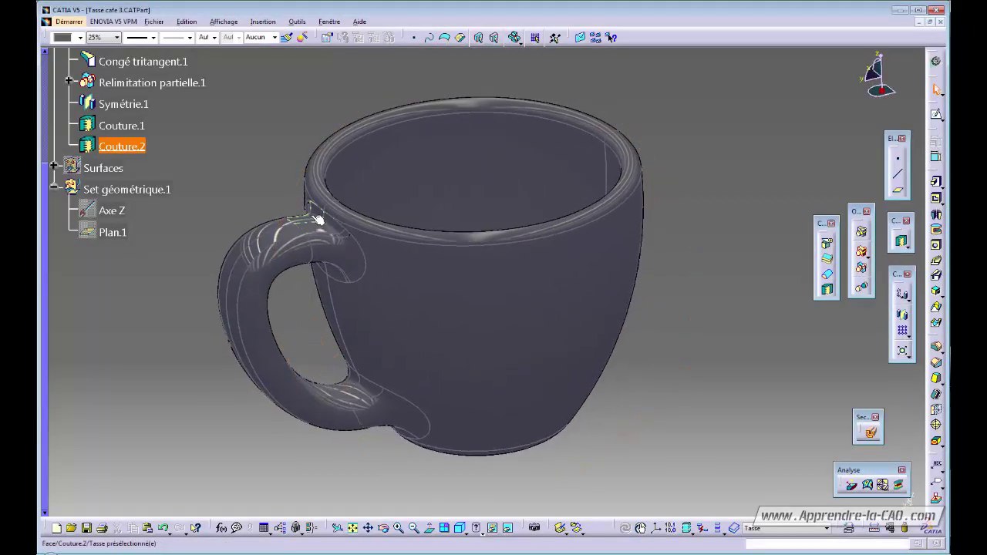
{"action": "middle_click_drag", "start_coordinate": [334, 306], "coordinate": [489, 428]}
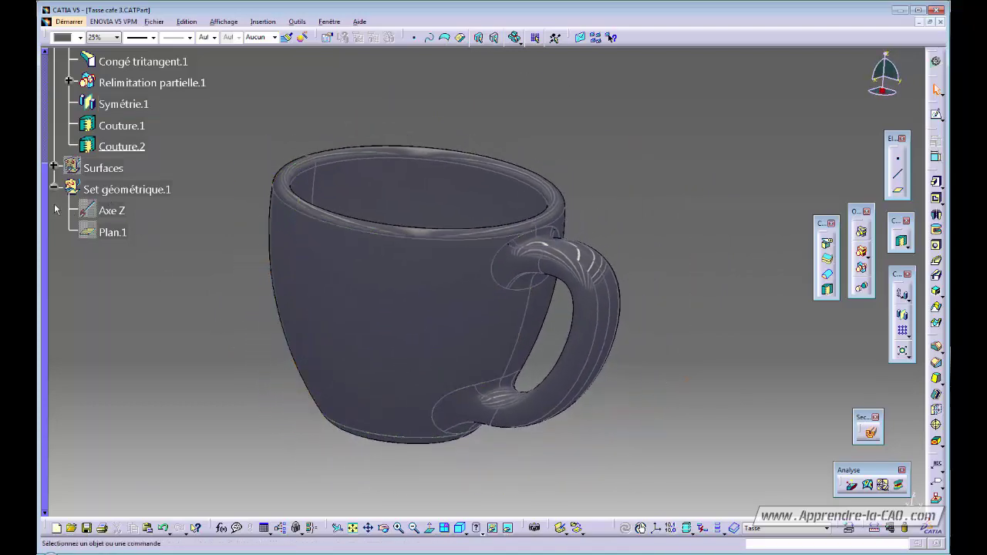
Step: Section the view along Plan yz to inspect the solid material at the upper and lower handle junctions, and restore the uncut cup
{"action": "left_click_drag", "start_coordinate": [44, 199], "coordinate": [44, 66]}
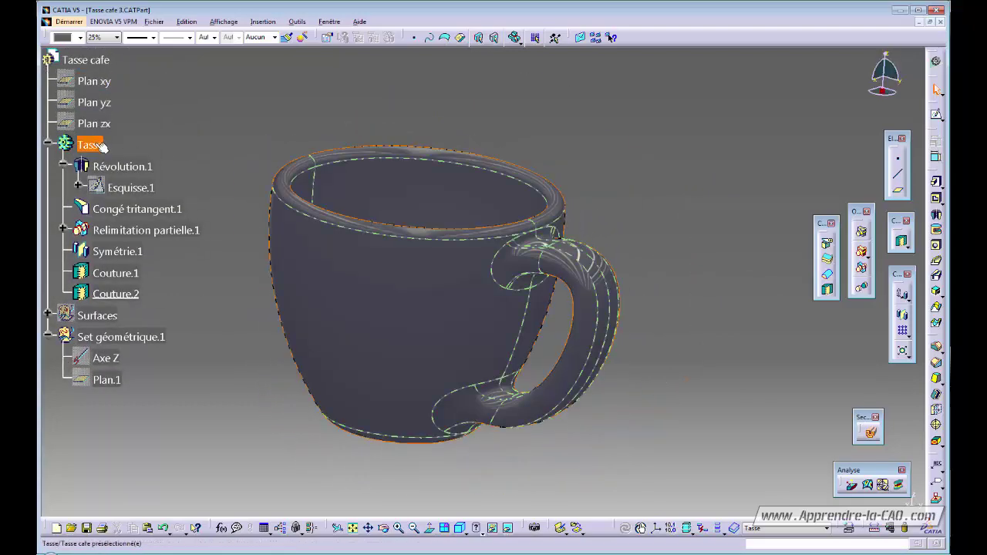
{"action": "left_click", "coordinate": [868, 433]}
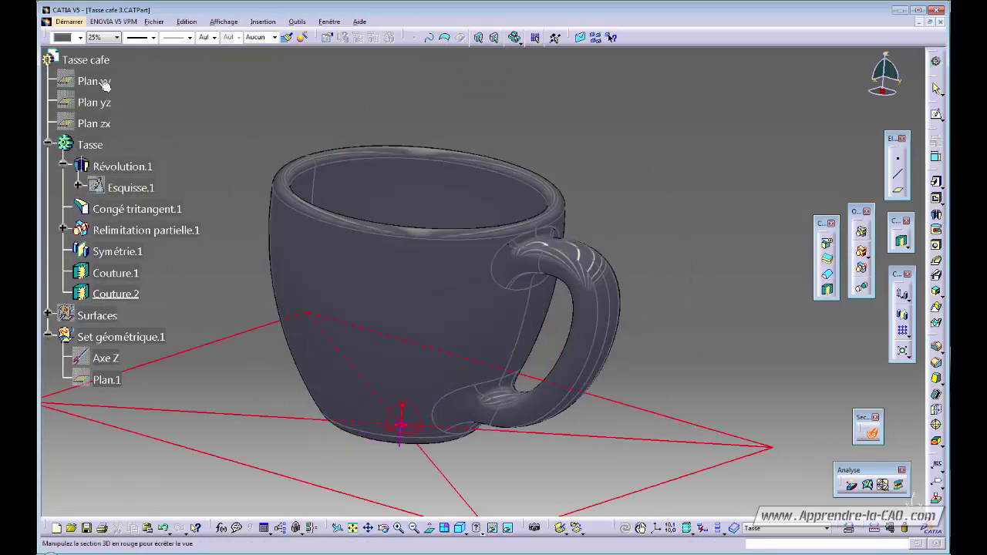
{"action": "left_click", "coordinate": [91, 101]}
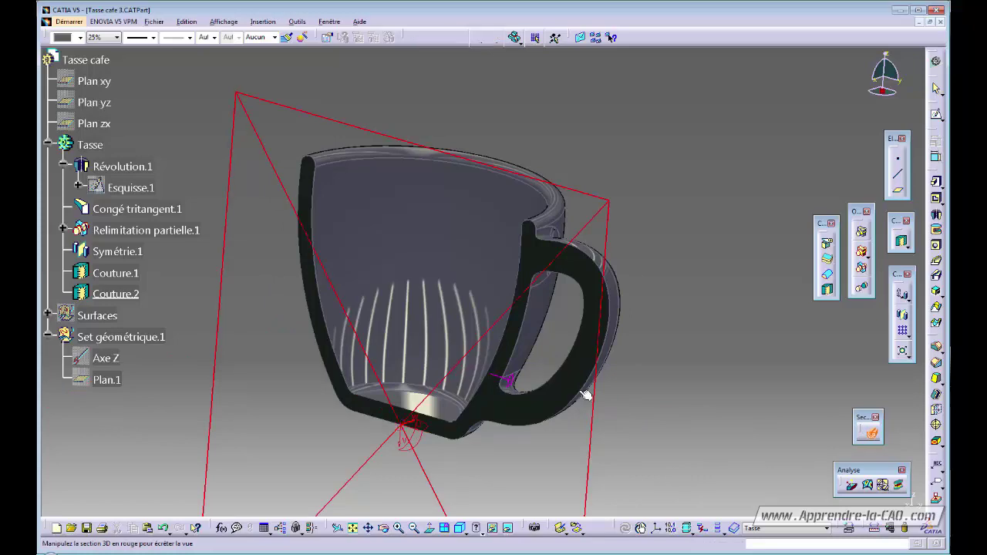
{"action": "middle_click_drag", "start_coordinate": [423, 391], "coordinate": [451, 238]}
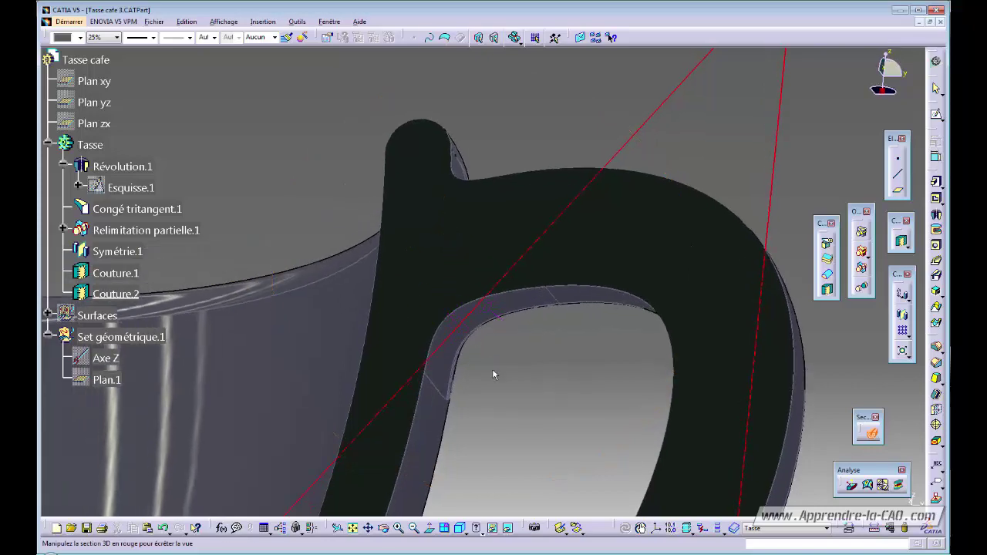
{"action": "middle_click_drag", "start_coordinate": [496, 375], "coordinate": [598, 84], "text": "ctrl"}
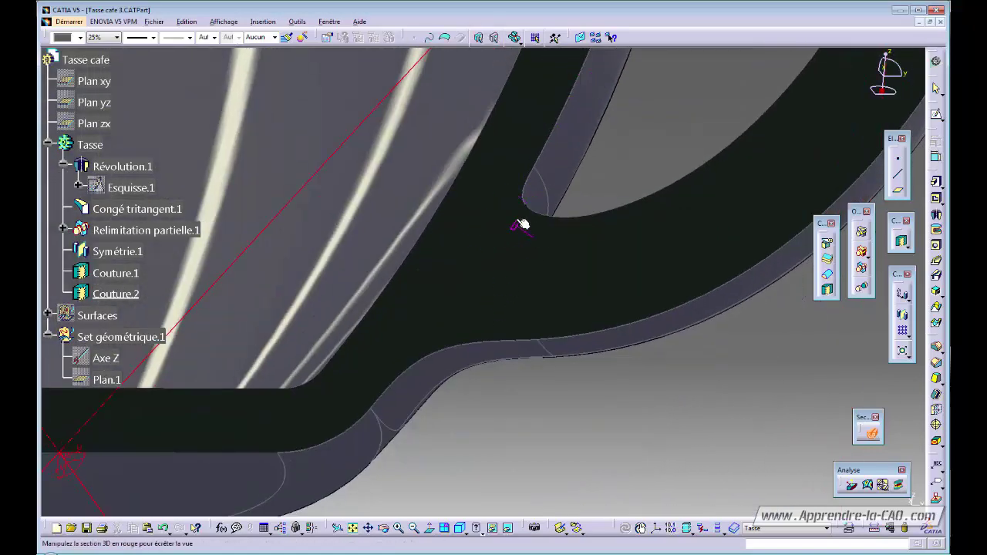
{"action": "middle_click_drag", "start_coordinate": [622, 318], "coordinate": [479, 217]}
{"action": "middle_click_drag", "start_coordinate": [457, 339], "coordinate": [381, 324]}
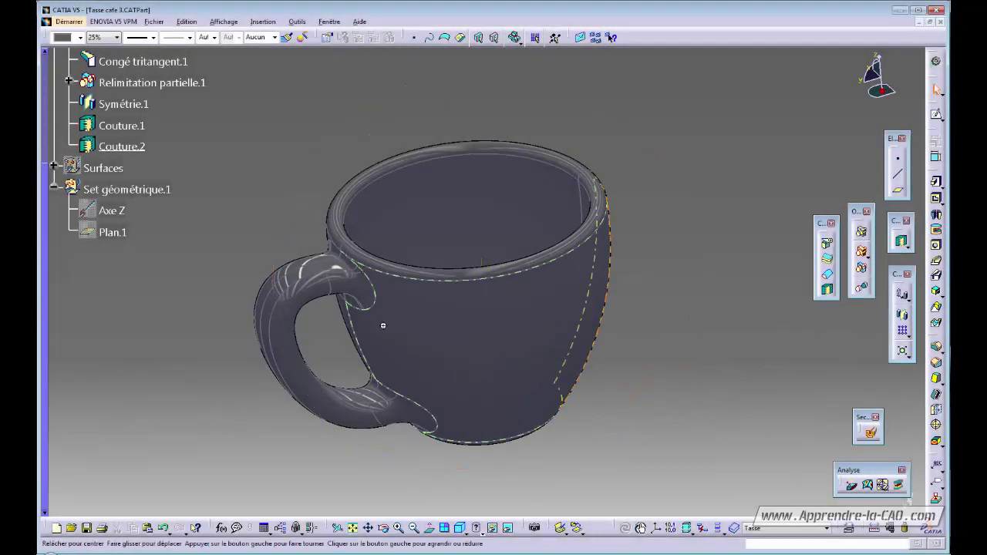
{"action": "middle_click_drag", "start_coordinate": [383, 325], "coordinate": [633, 334]}
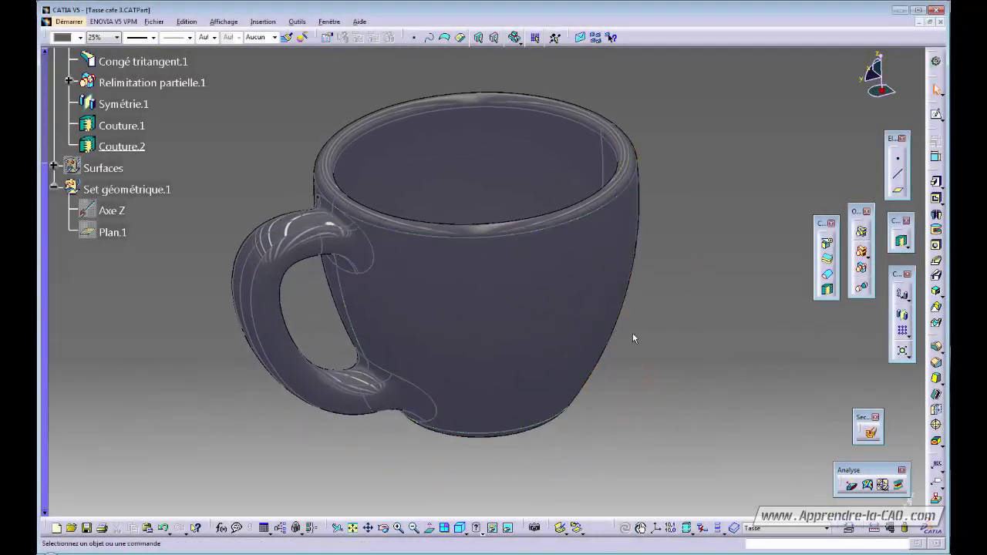